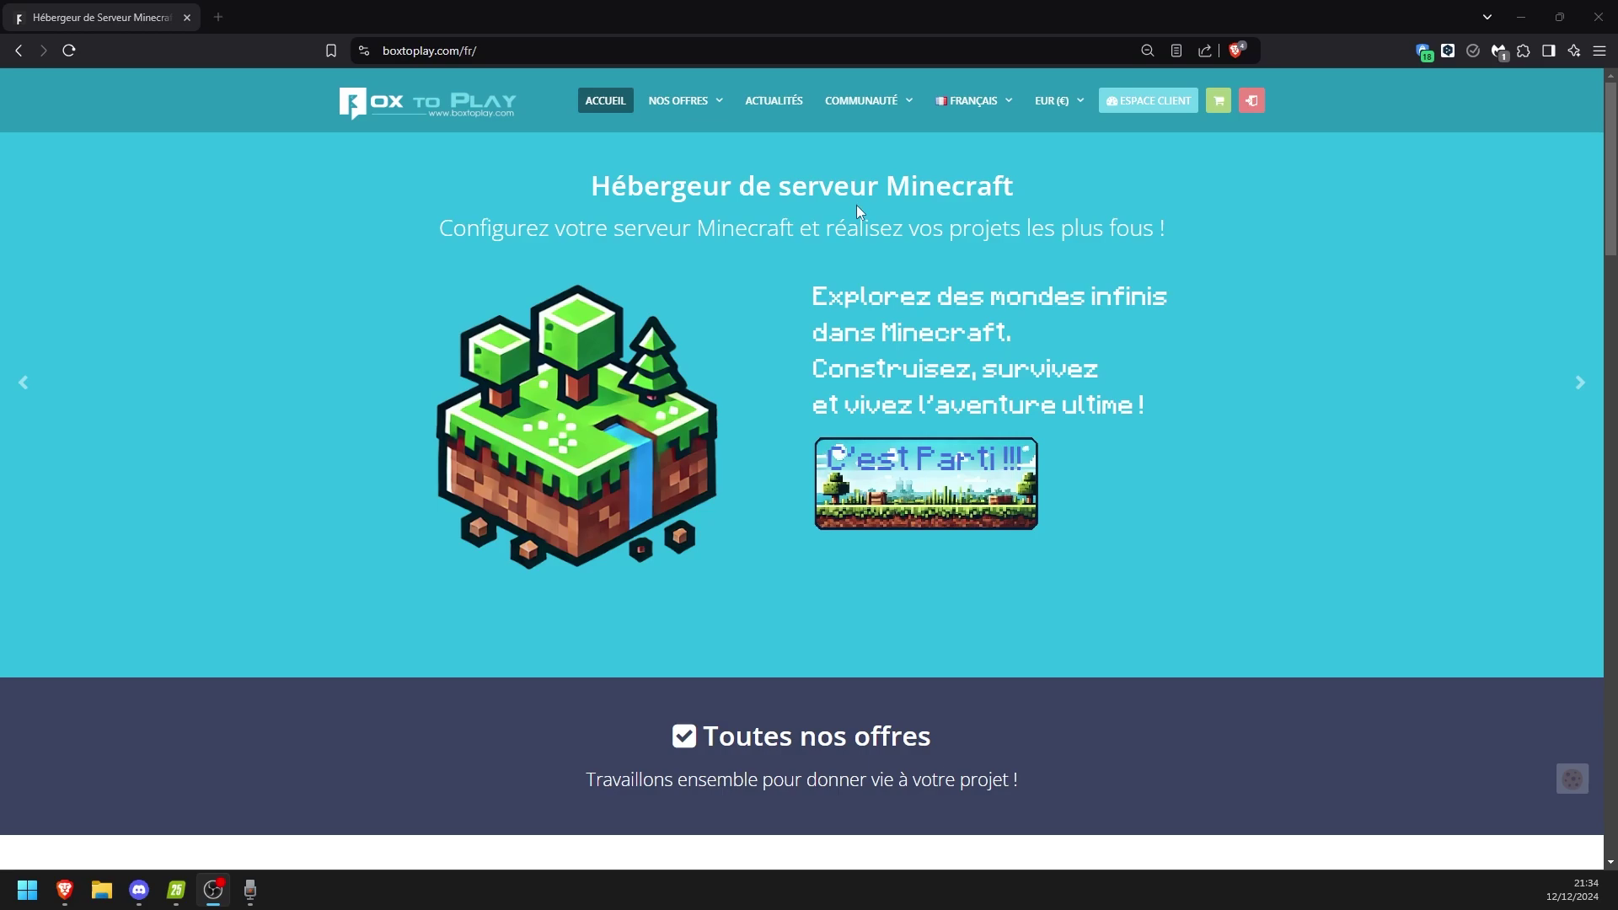
- Open the VPS rental offer and choose the Windows version of the server
mouse_move(670, 102)
click(735, 249)
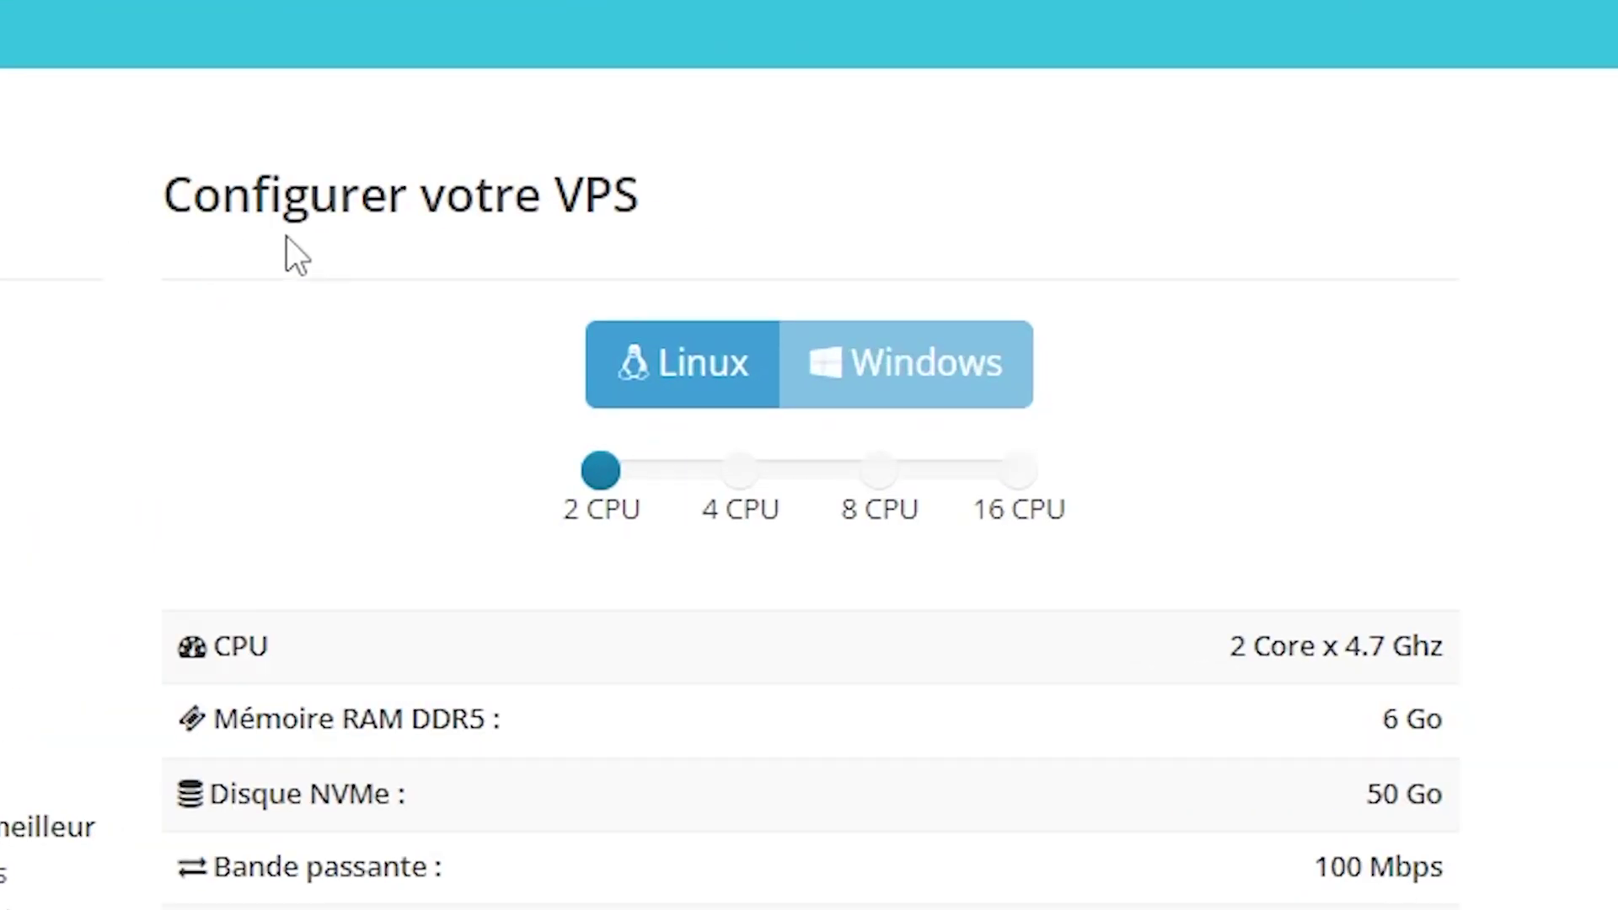
click(855, 370)
click(663, 367)
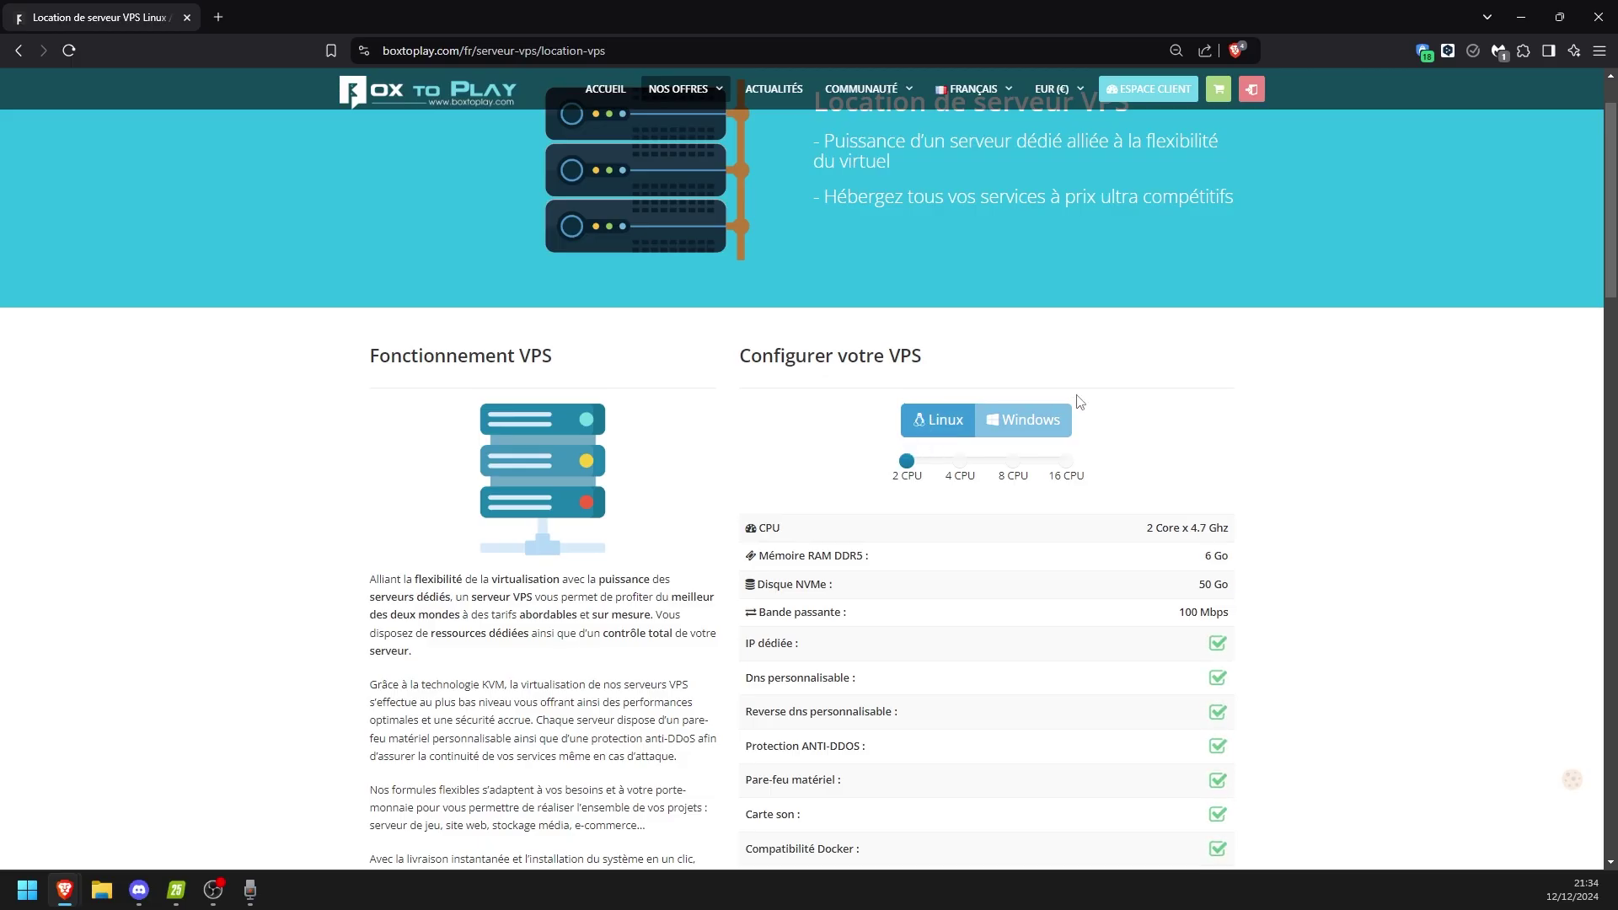
click(1036, 426)
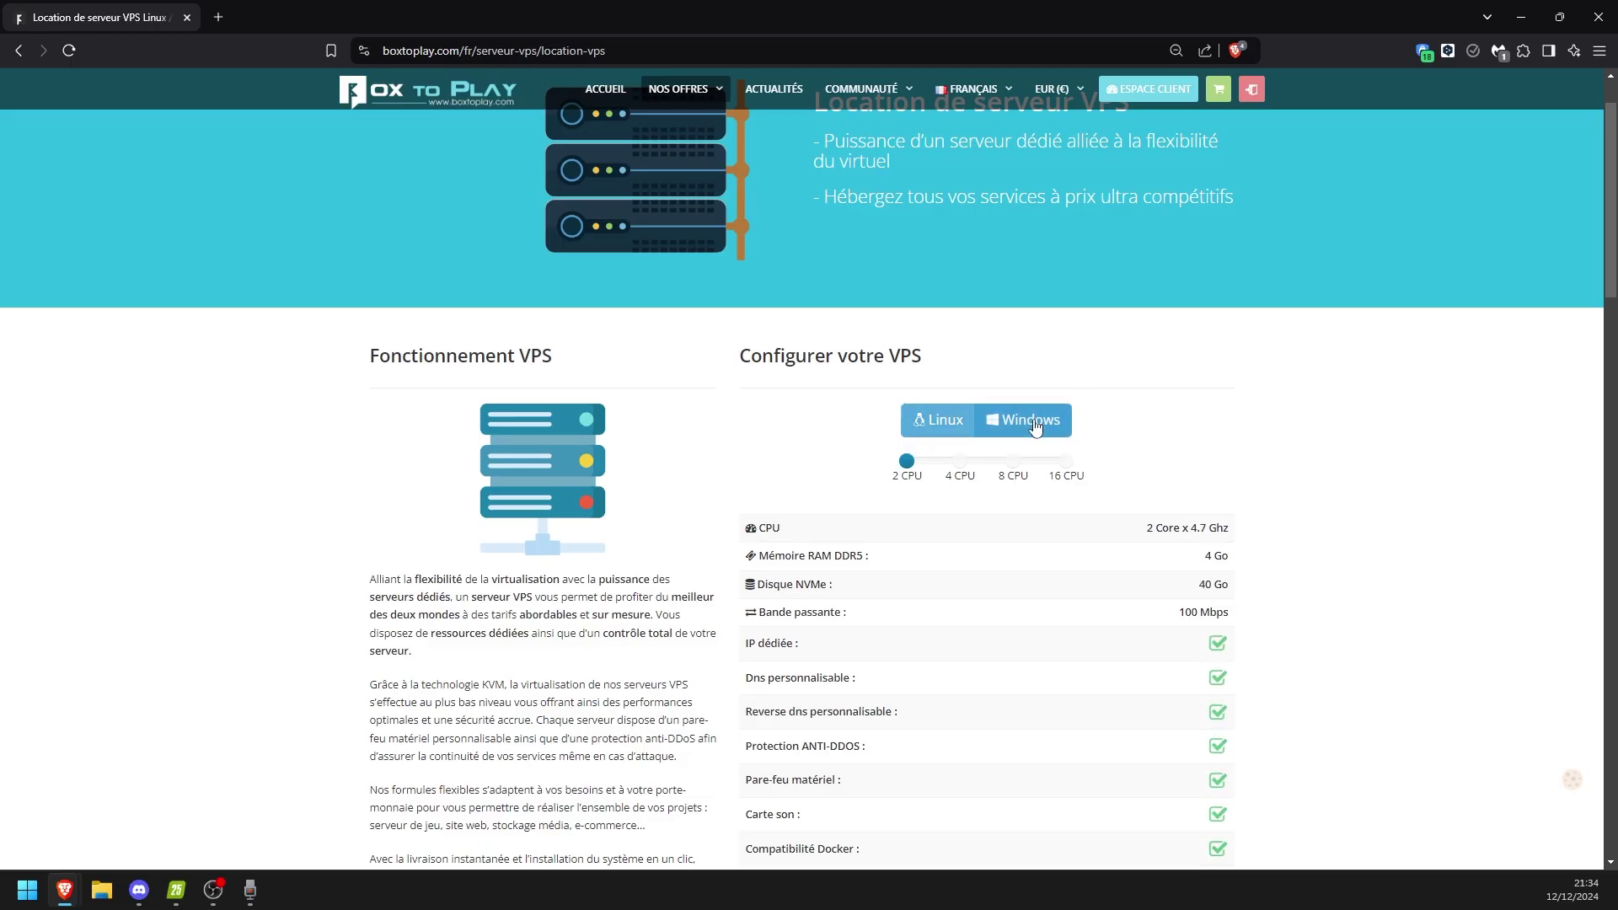
click(946, 429)
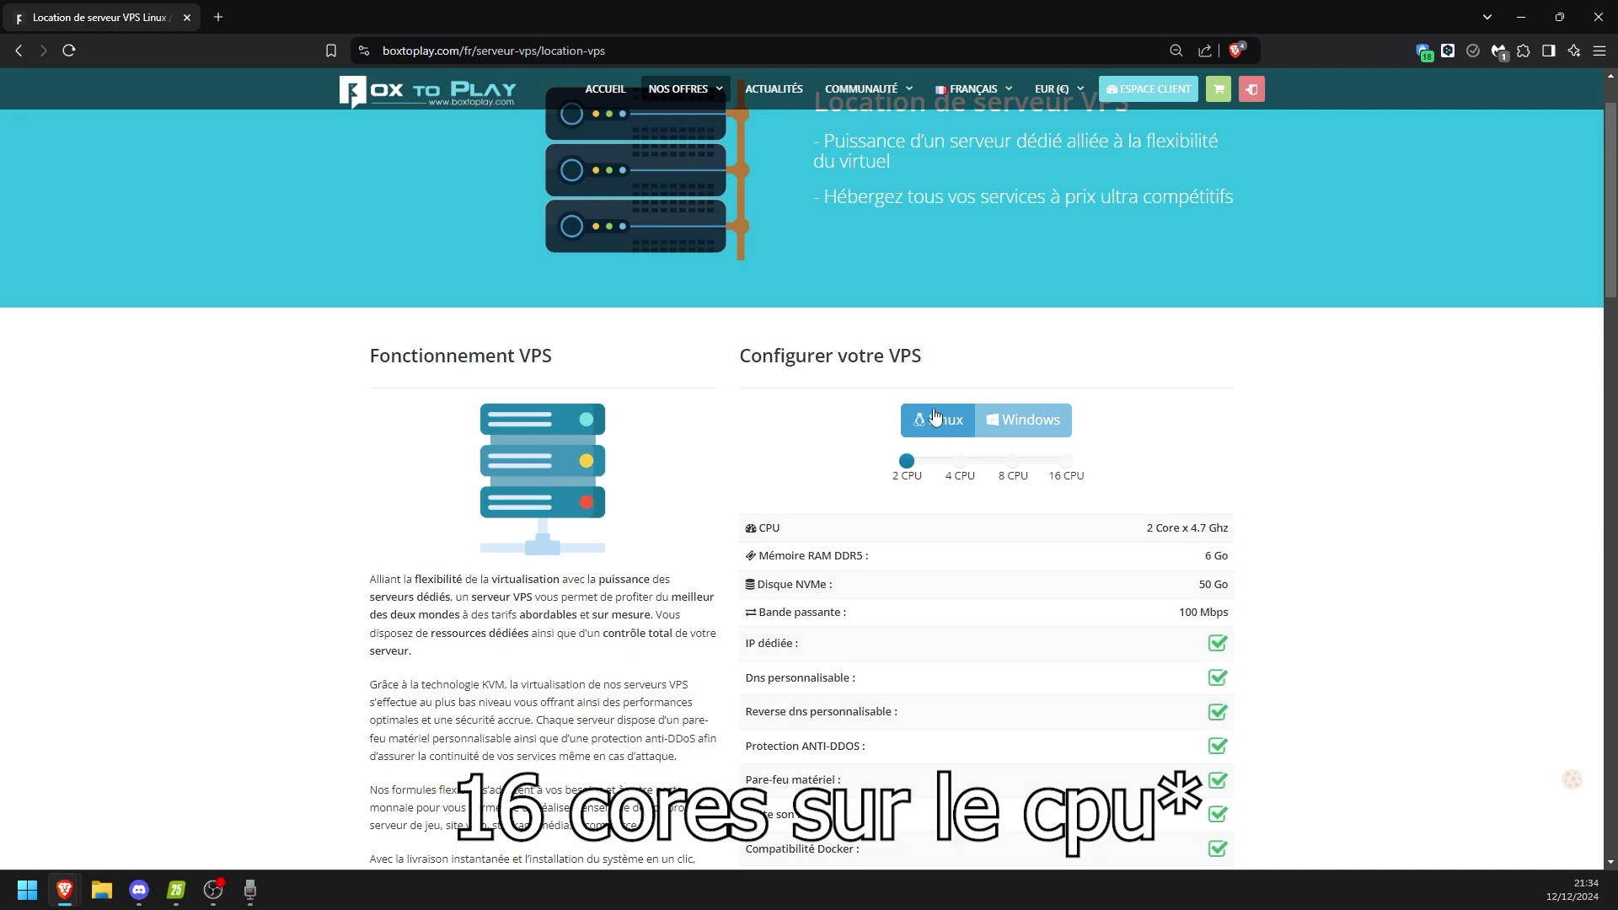
click(1030, 429)
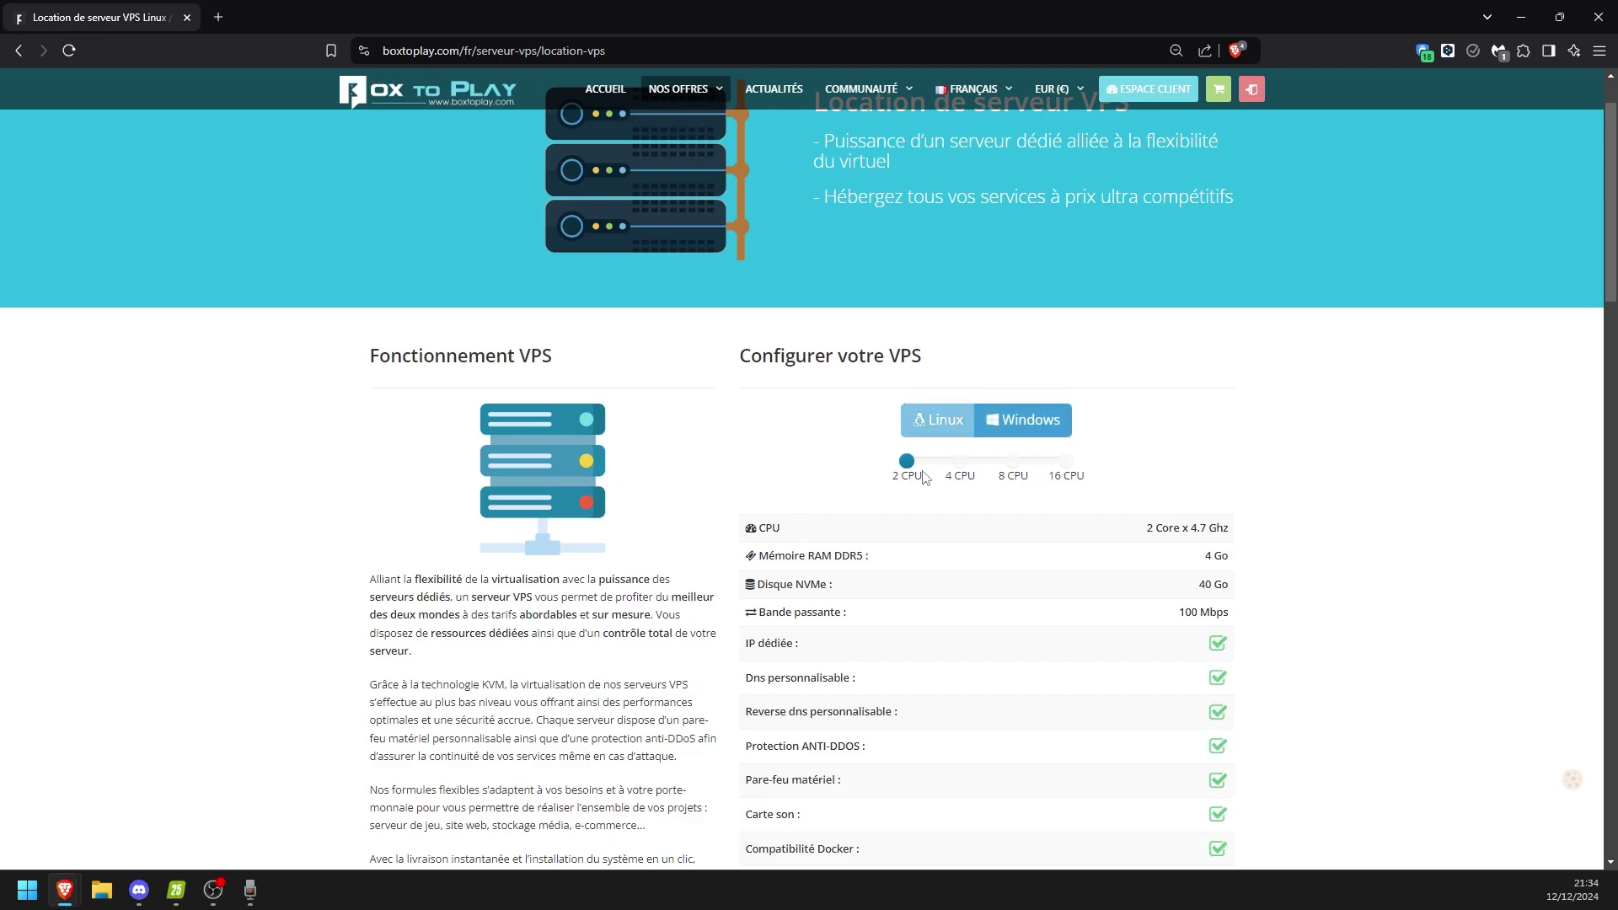
- Set the Windows VPS configuration to 16 CPU and review its included specifications
scroll(948, 463, down, 1)
mouse_move(908, 379)
mouse_down()
mouse_move(1058, 381)
mouse_move(924, 376)
mouse_up()
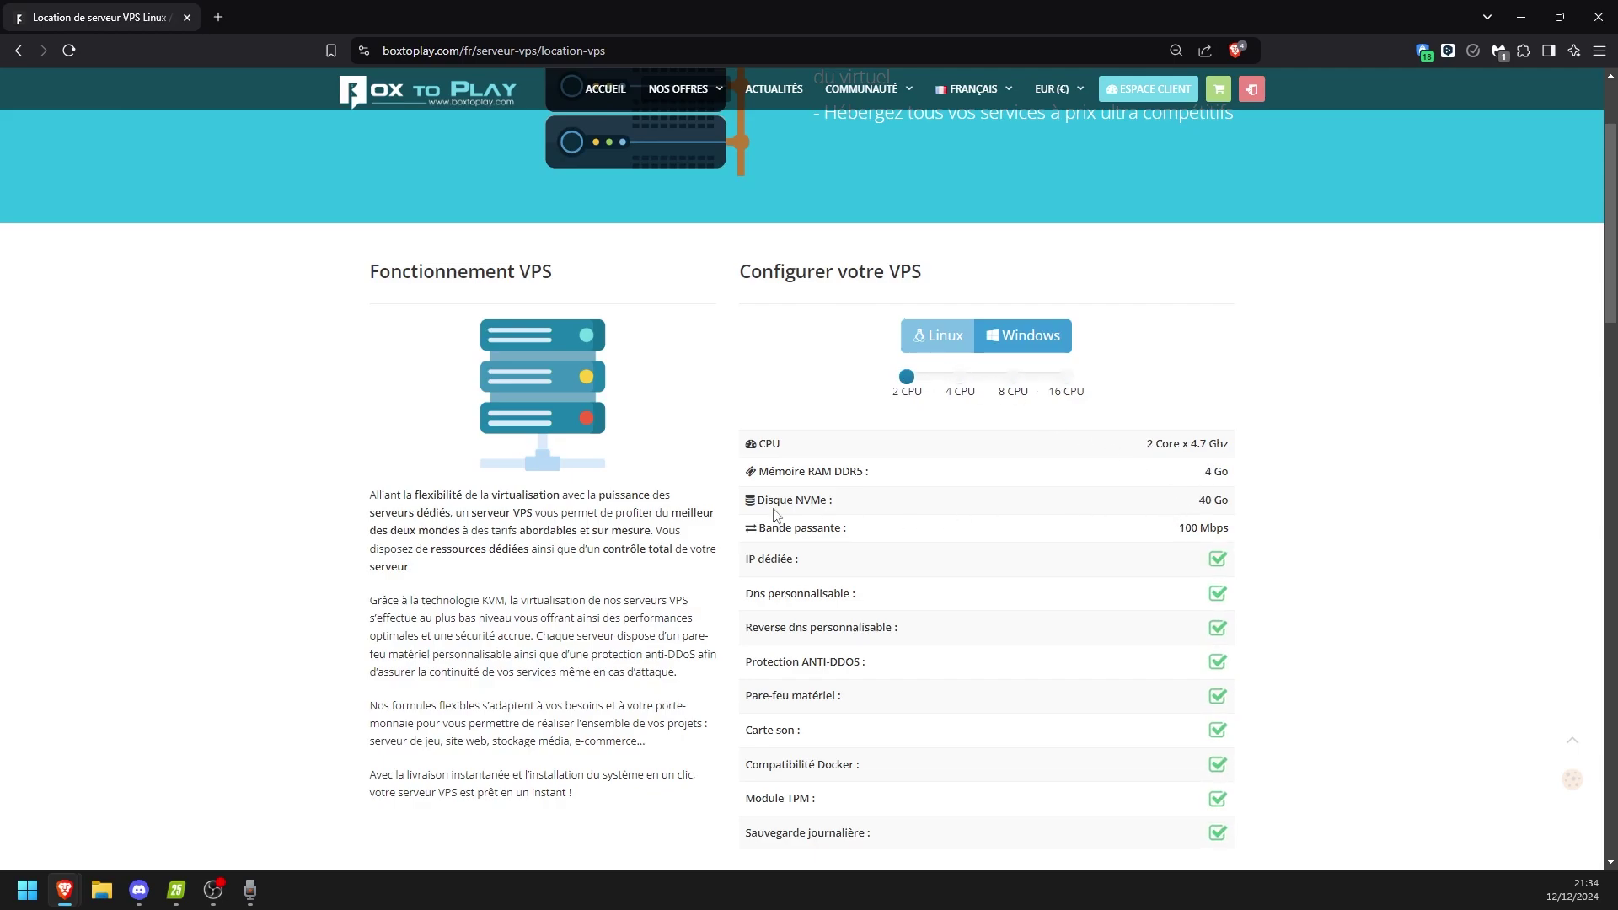
drag(764, 502, 831, 501)
click(1066, 376)
scroll(1100, 444, down, 4)
scroll(1094, 447, up, 3)
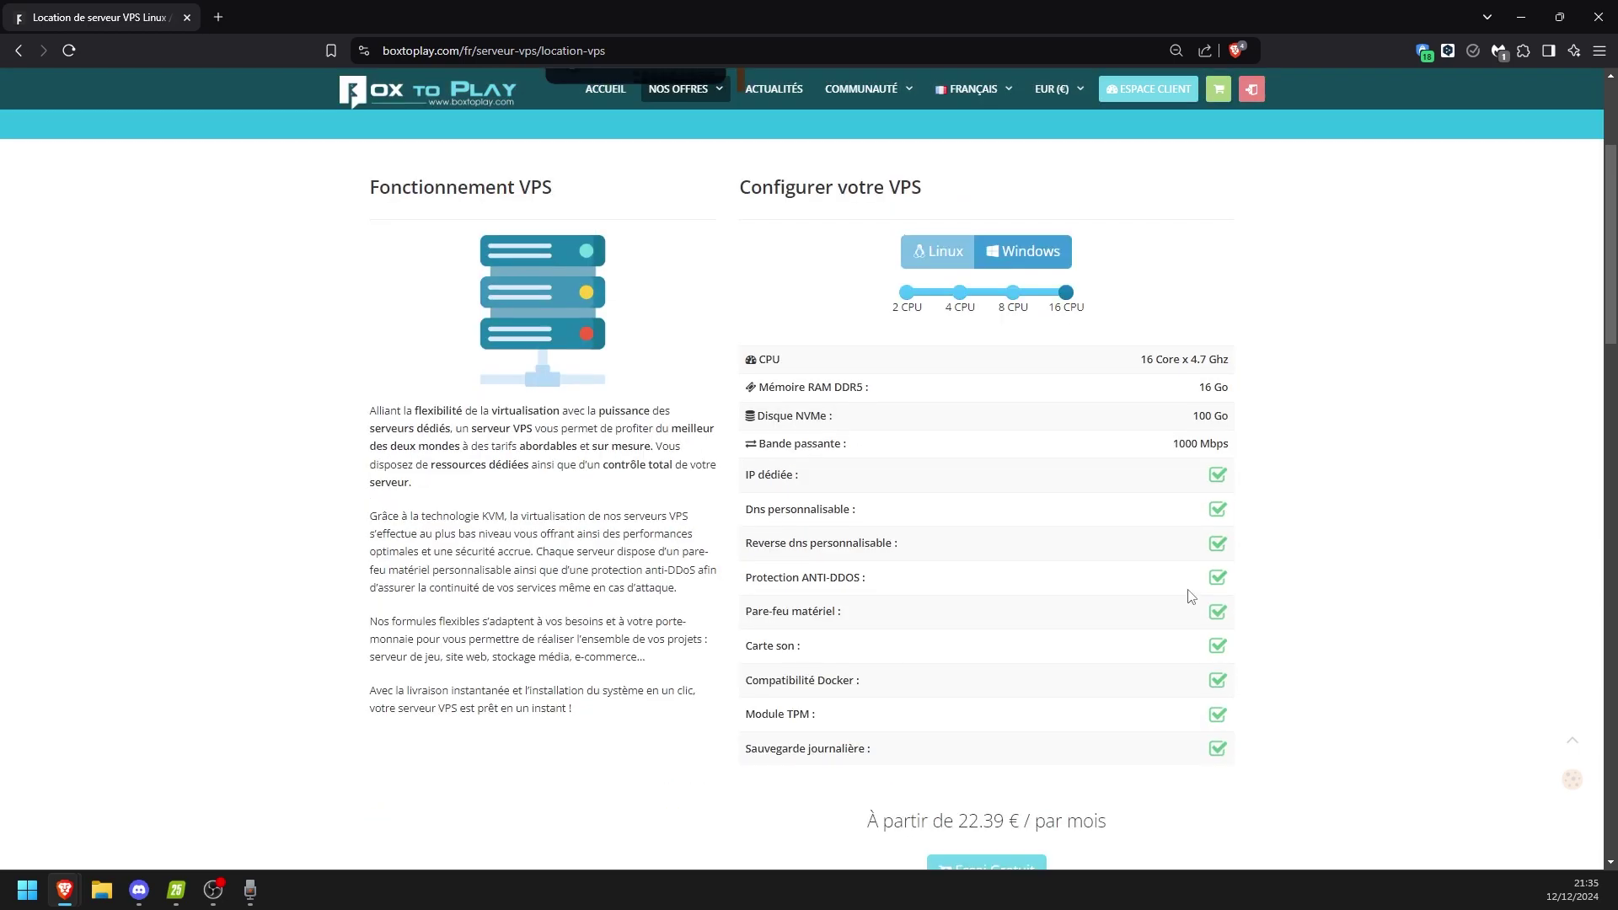
drag(1237, 419, 1191, 421)
click(1324, 531)
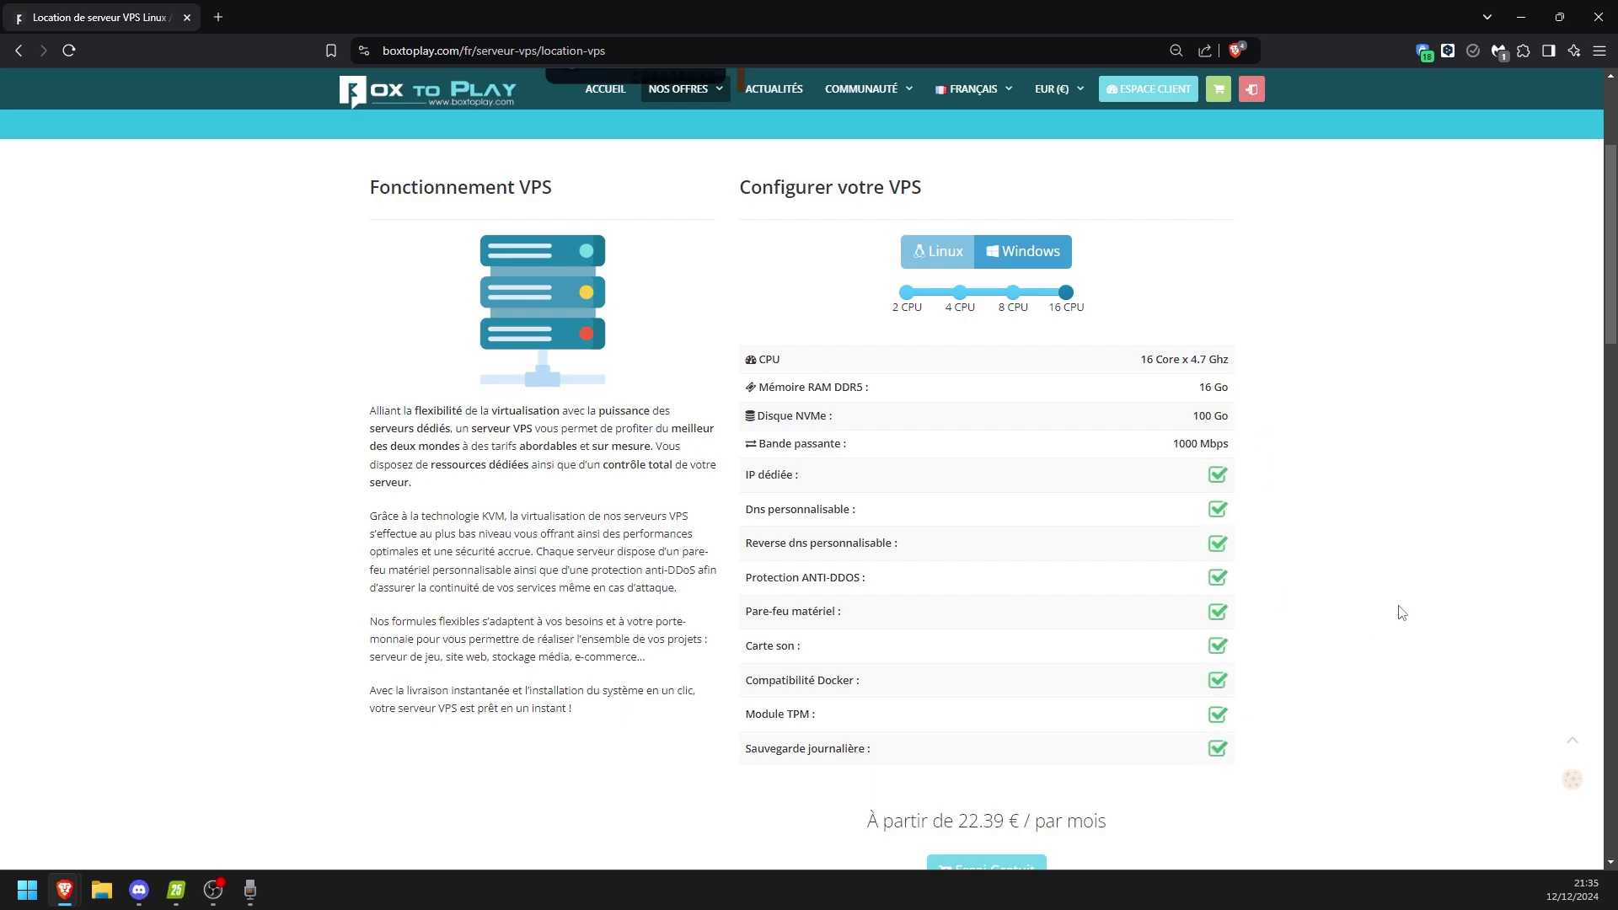
- Add the configured Windows VPS to the cart and set its rental duration to 1 month
scroll(1409, 607, down, 3)
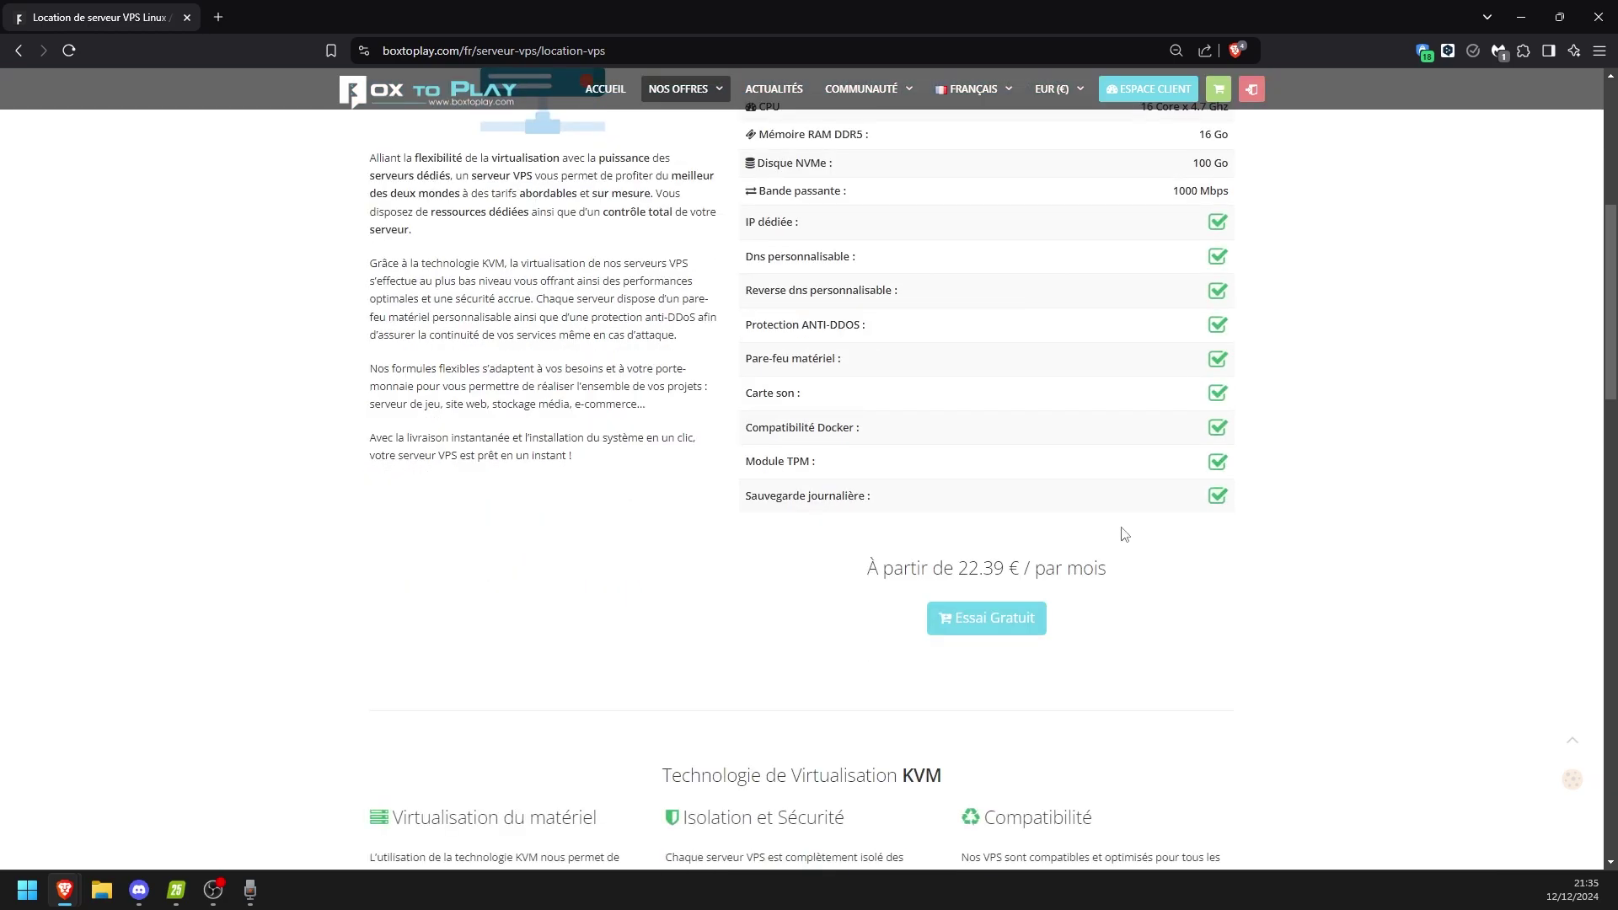
click(1000, 629)
scroll(1030, 622, down, 1)
click(906, 472)
click(894, 472)
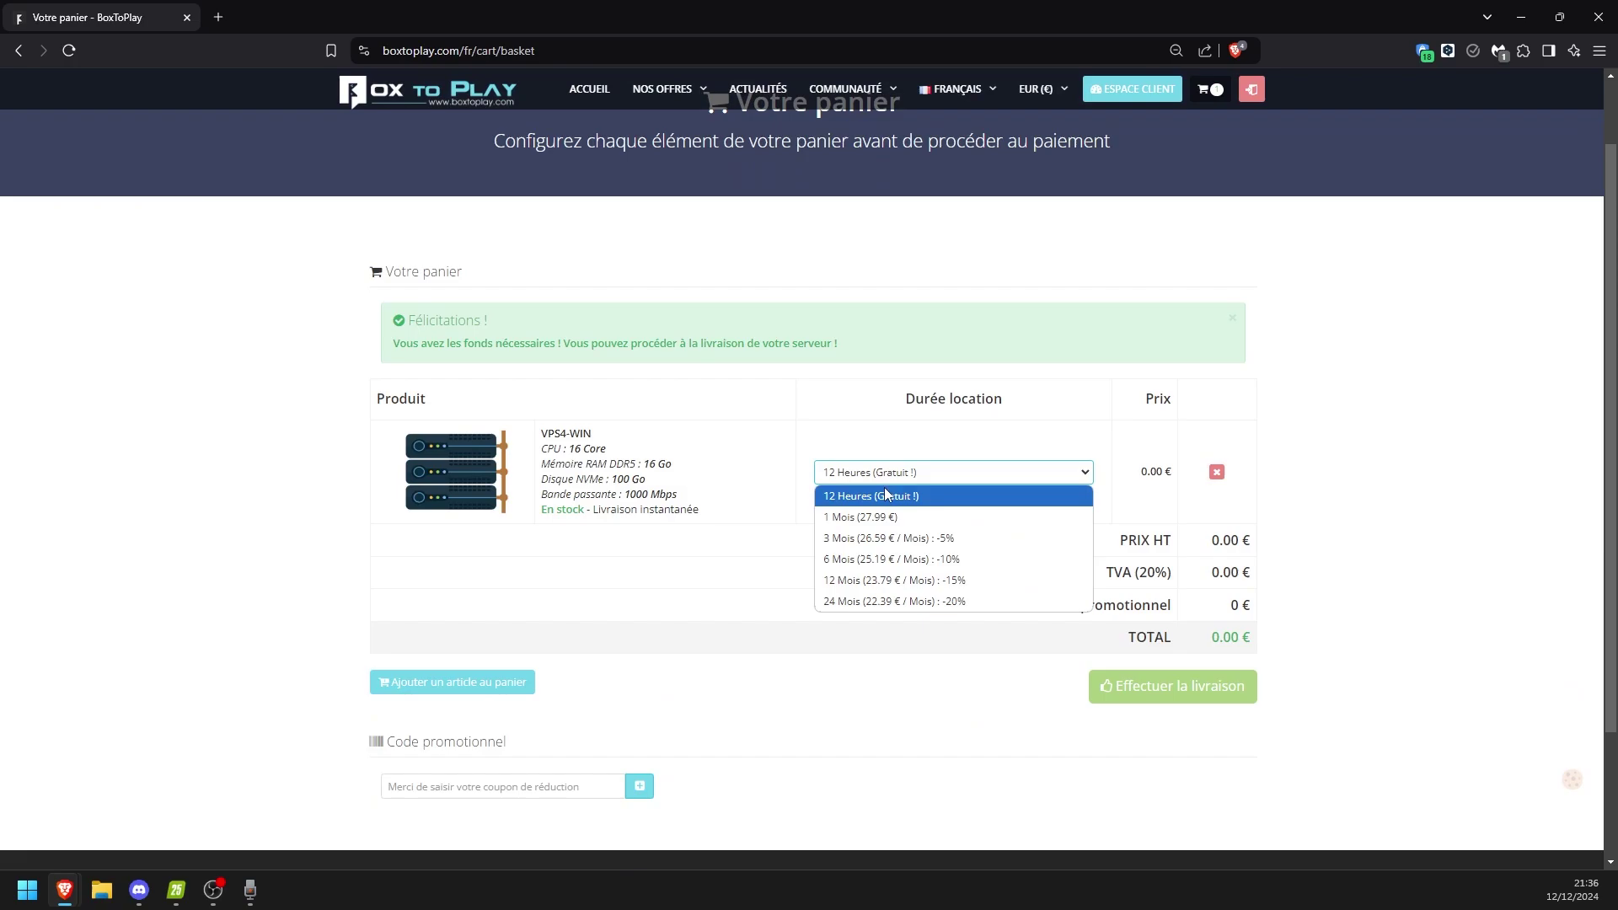
click(872, 509)
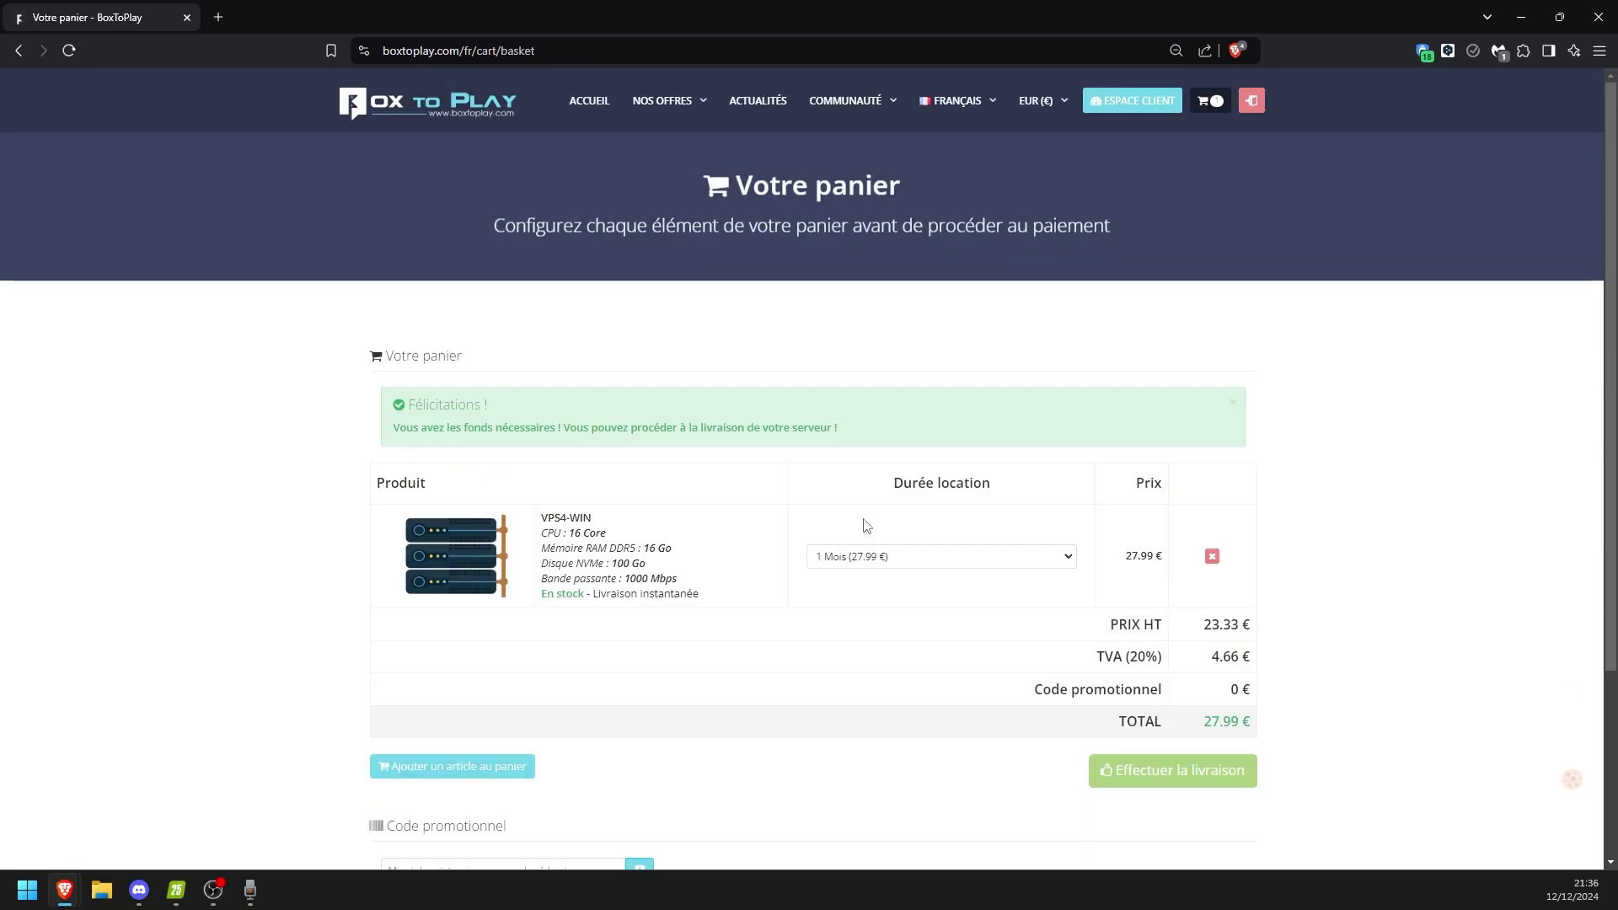
- Try the free 12-hour rental duration in the cart and return it to 1 month
click(894, 563)
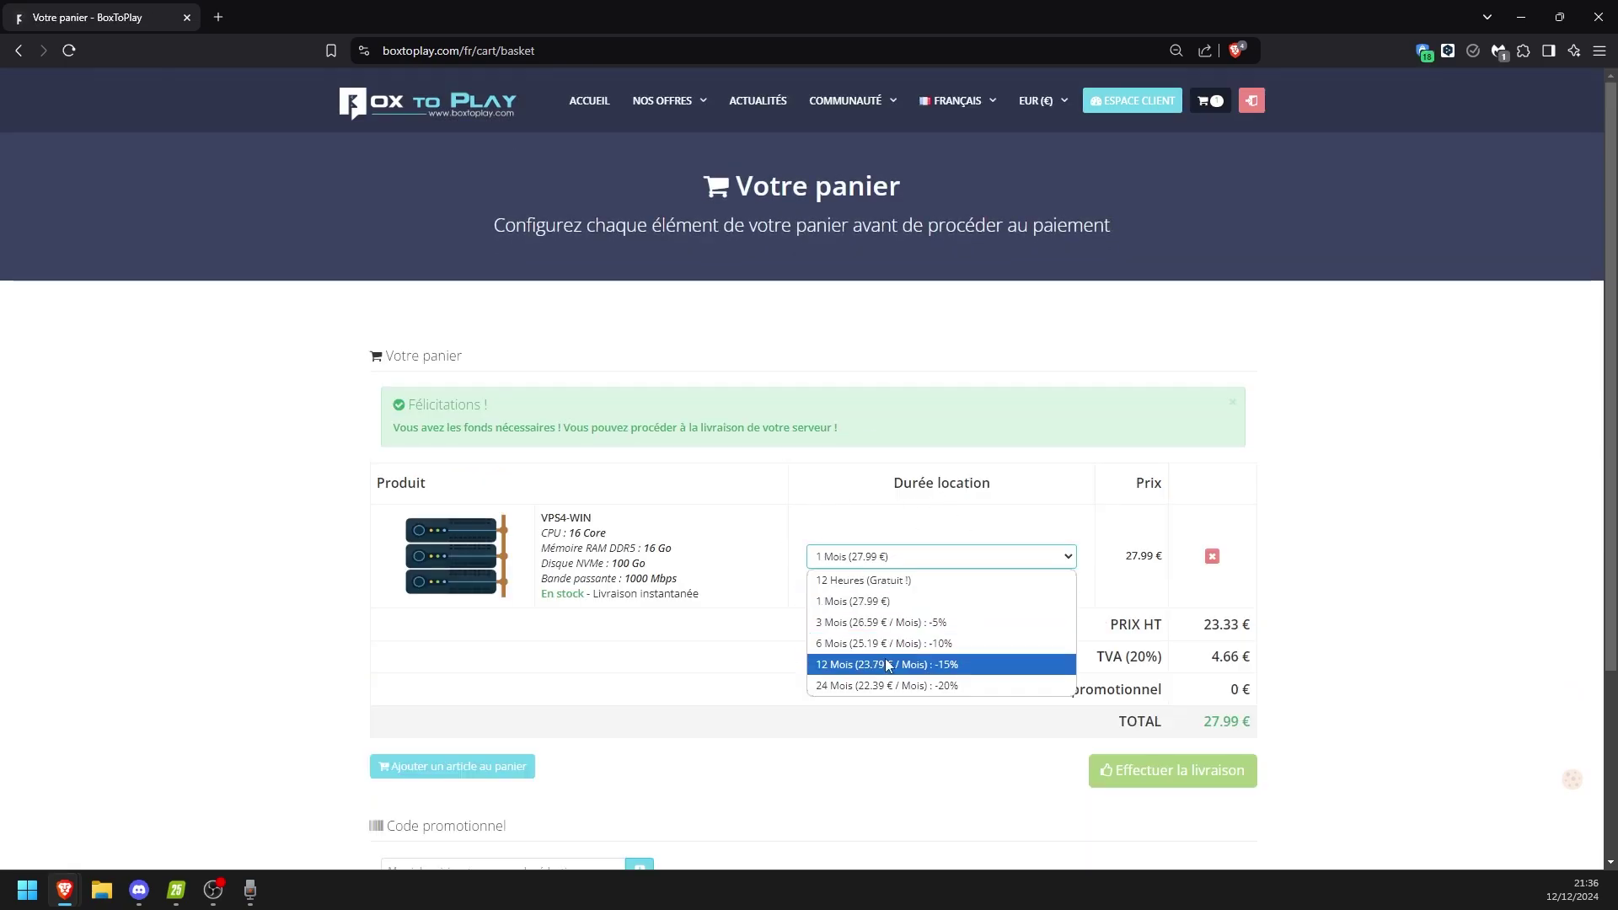
click(872, 583)
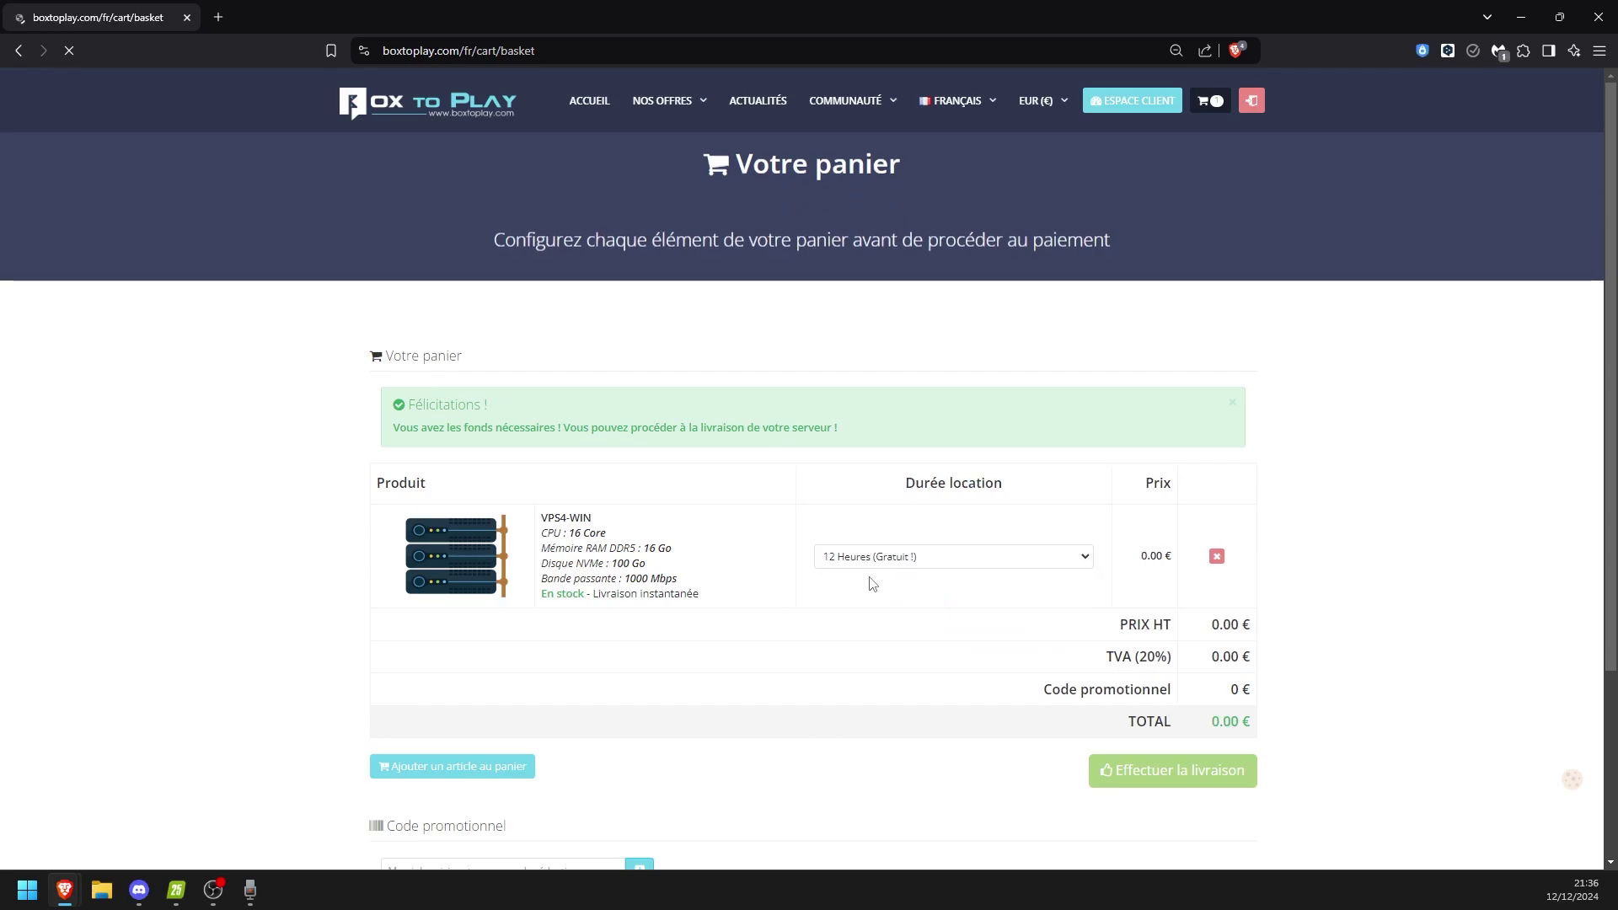
click(886, 560)
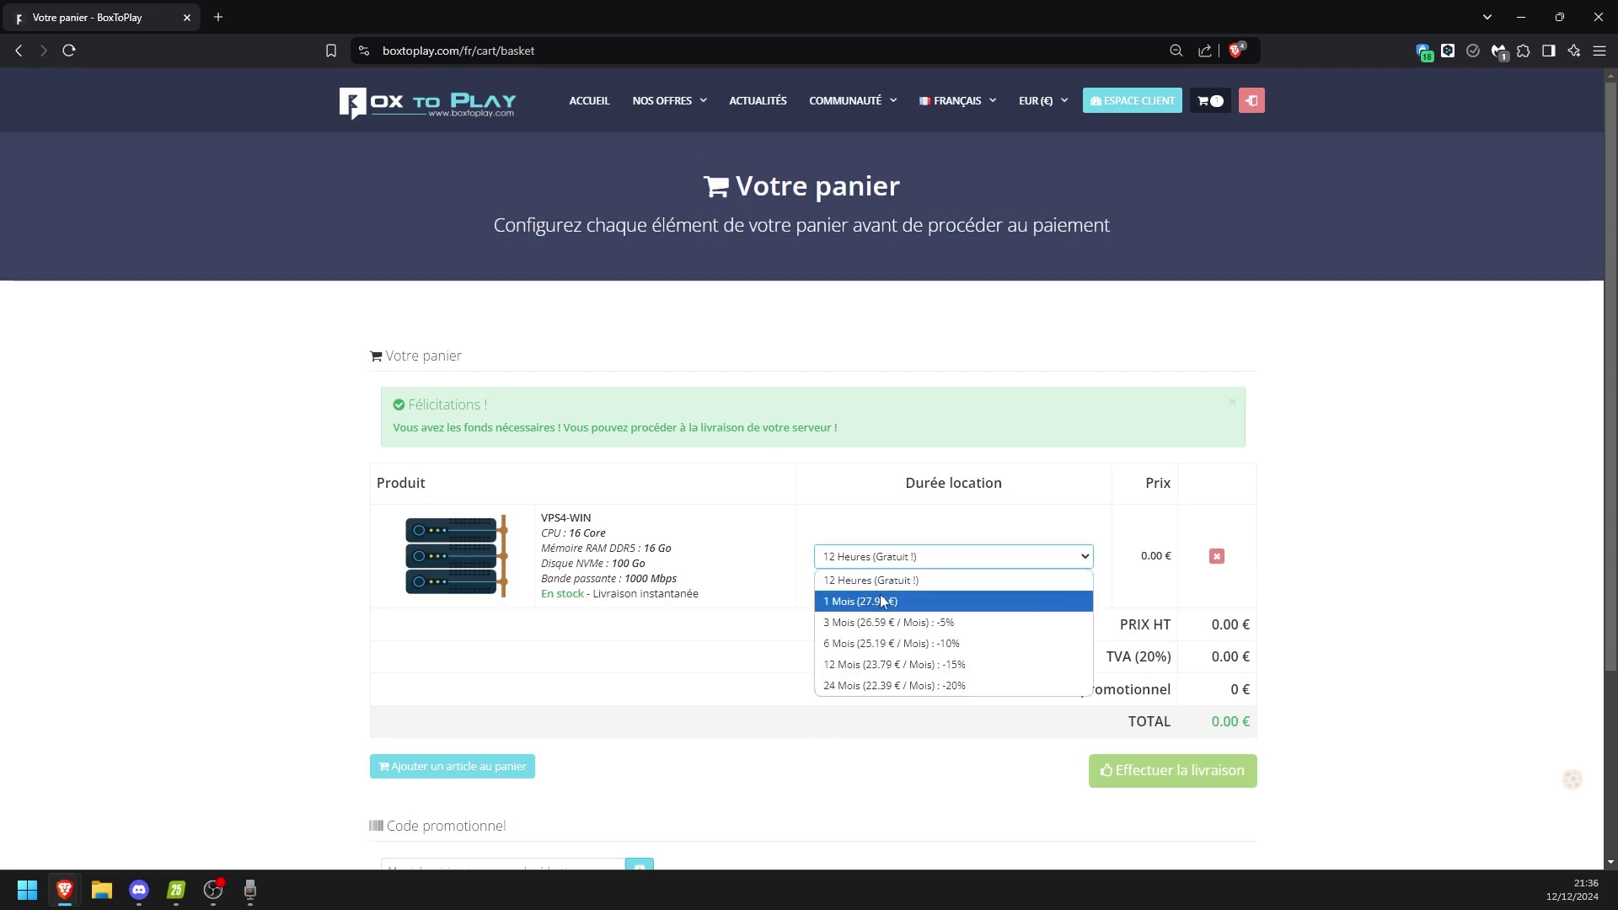
click(883, 601)
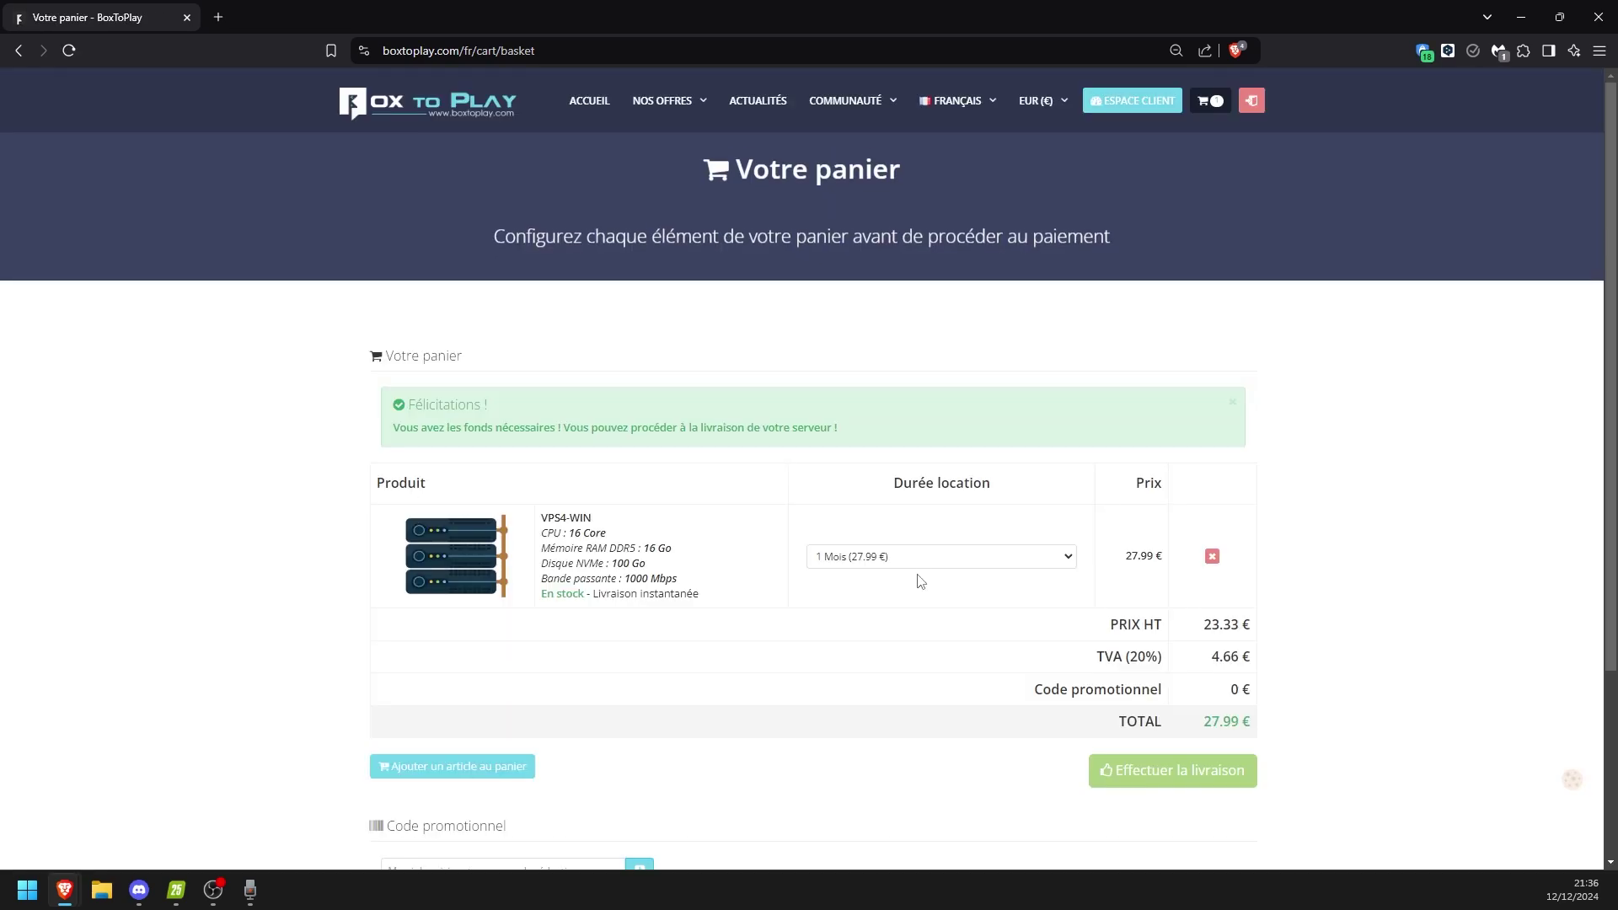
- Place the VPS order, accepting the general conditions, and open the list of purchased services
scroll(927, 575, down, 1)
scroll(932, 583, down, 1)
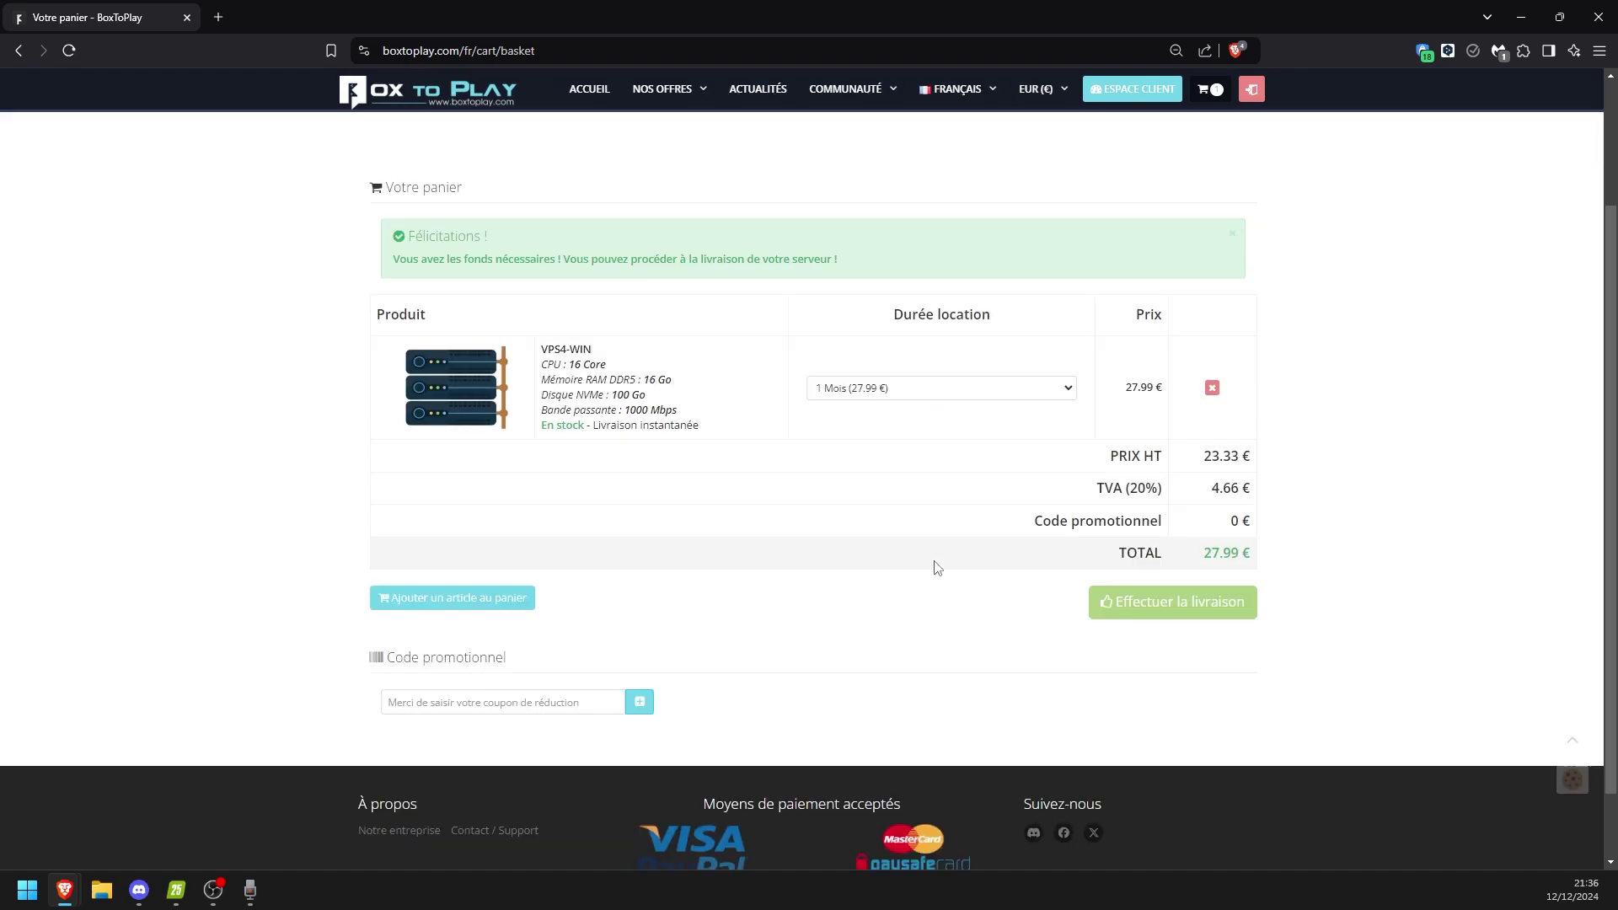
click(1121, 603)
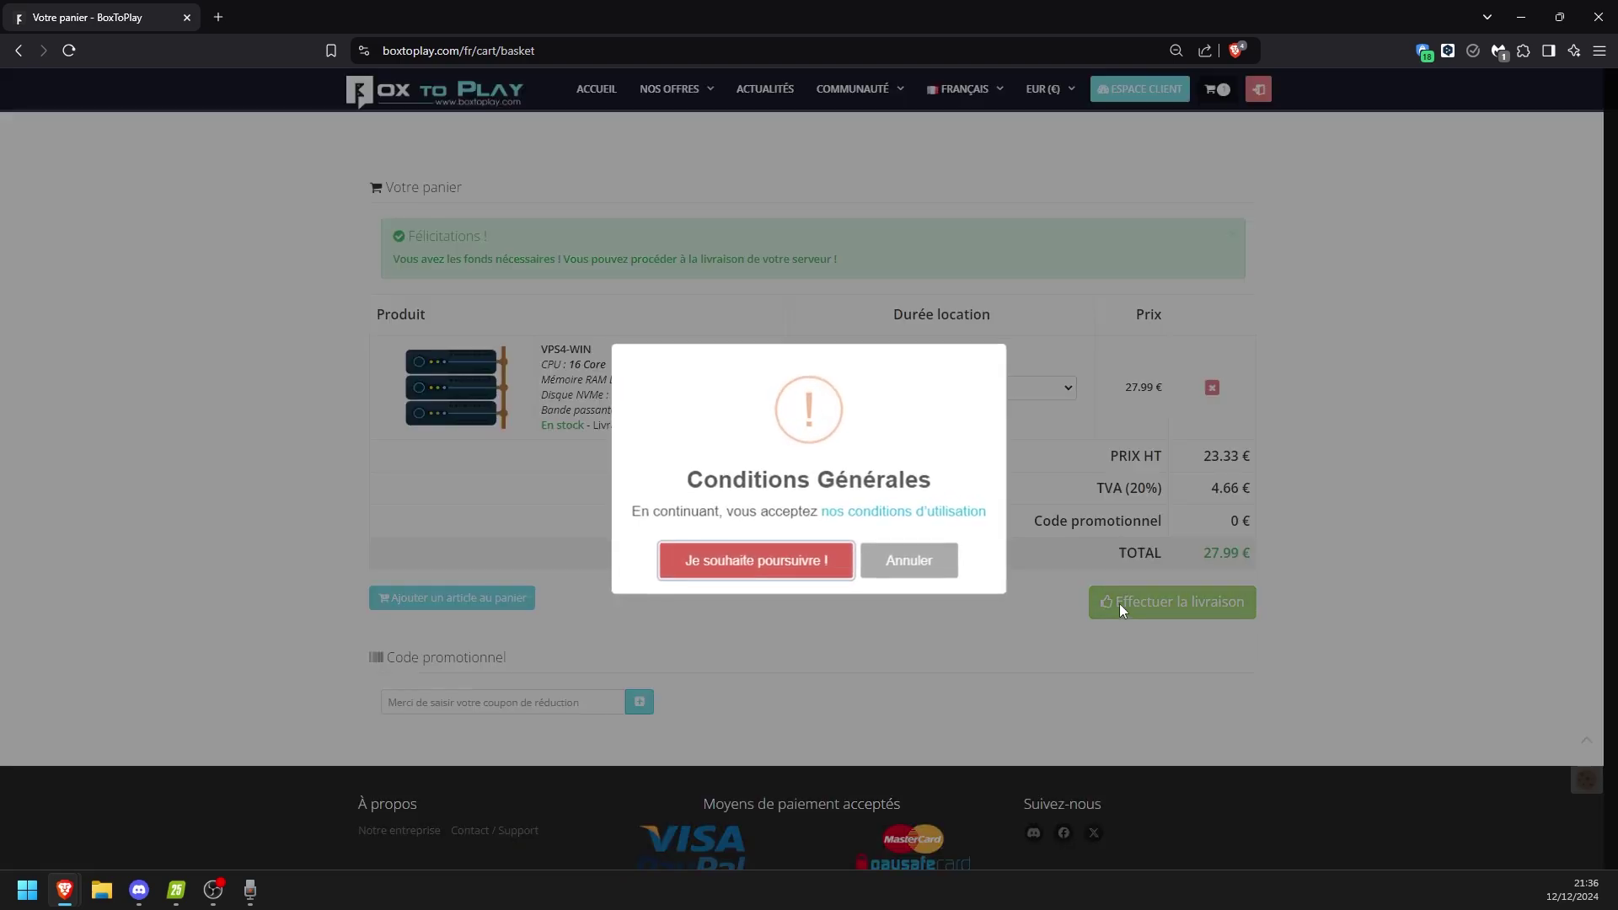
click(809, 562)
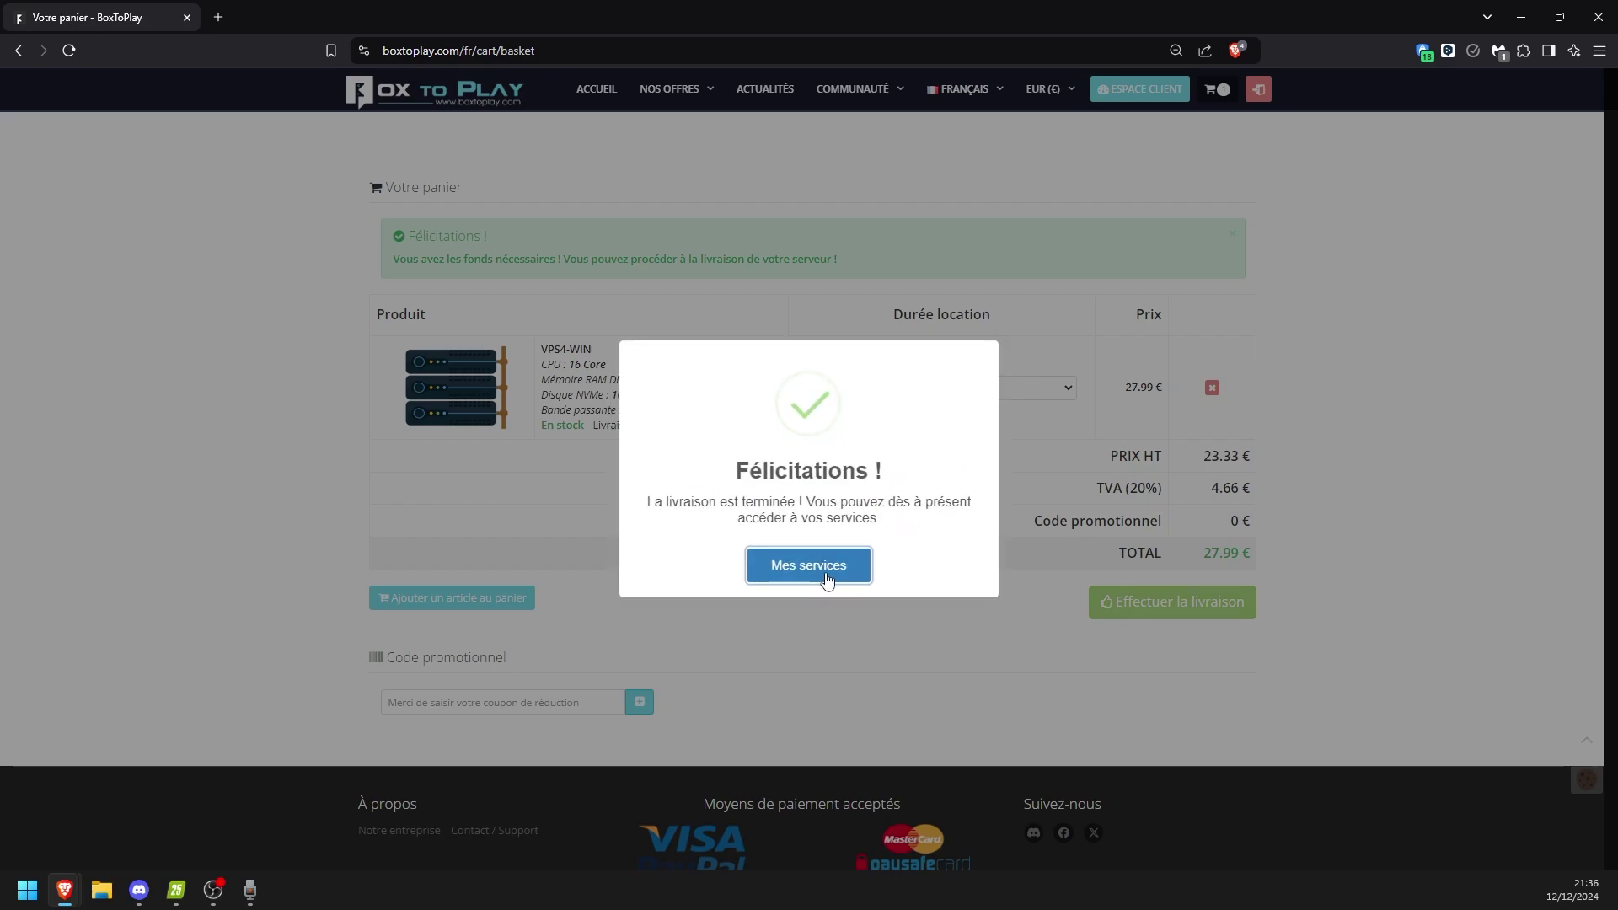
click(825, 572)
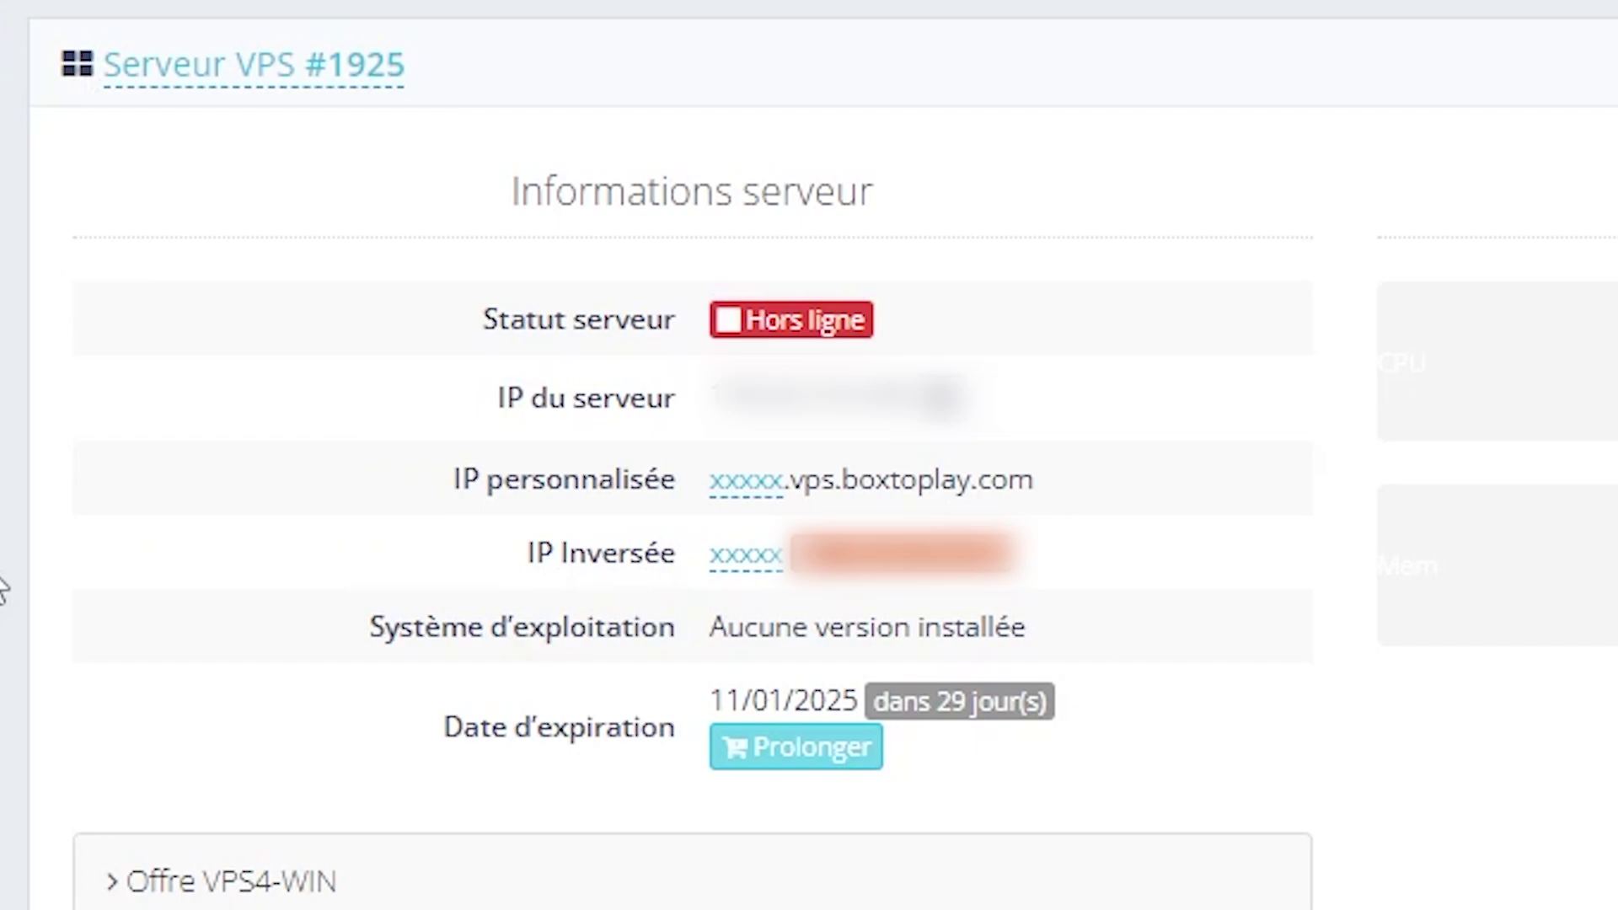
drag(969, 400, 590, 396)
click(1109, 708)
drag(1054, 701, 708, 700)
click(708, 699)
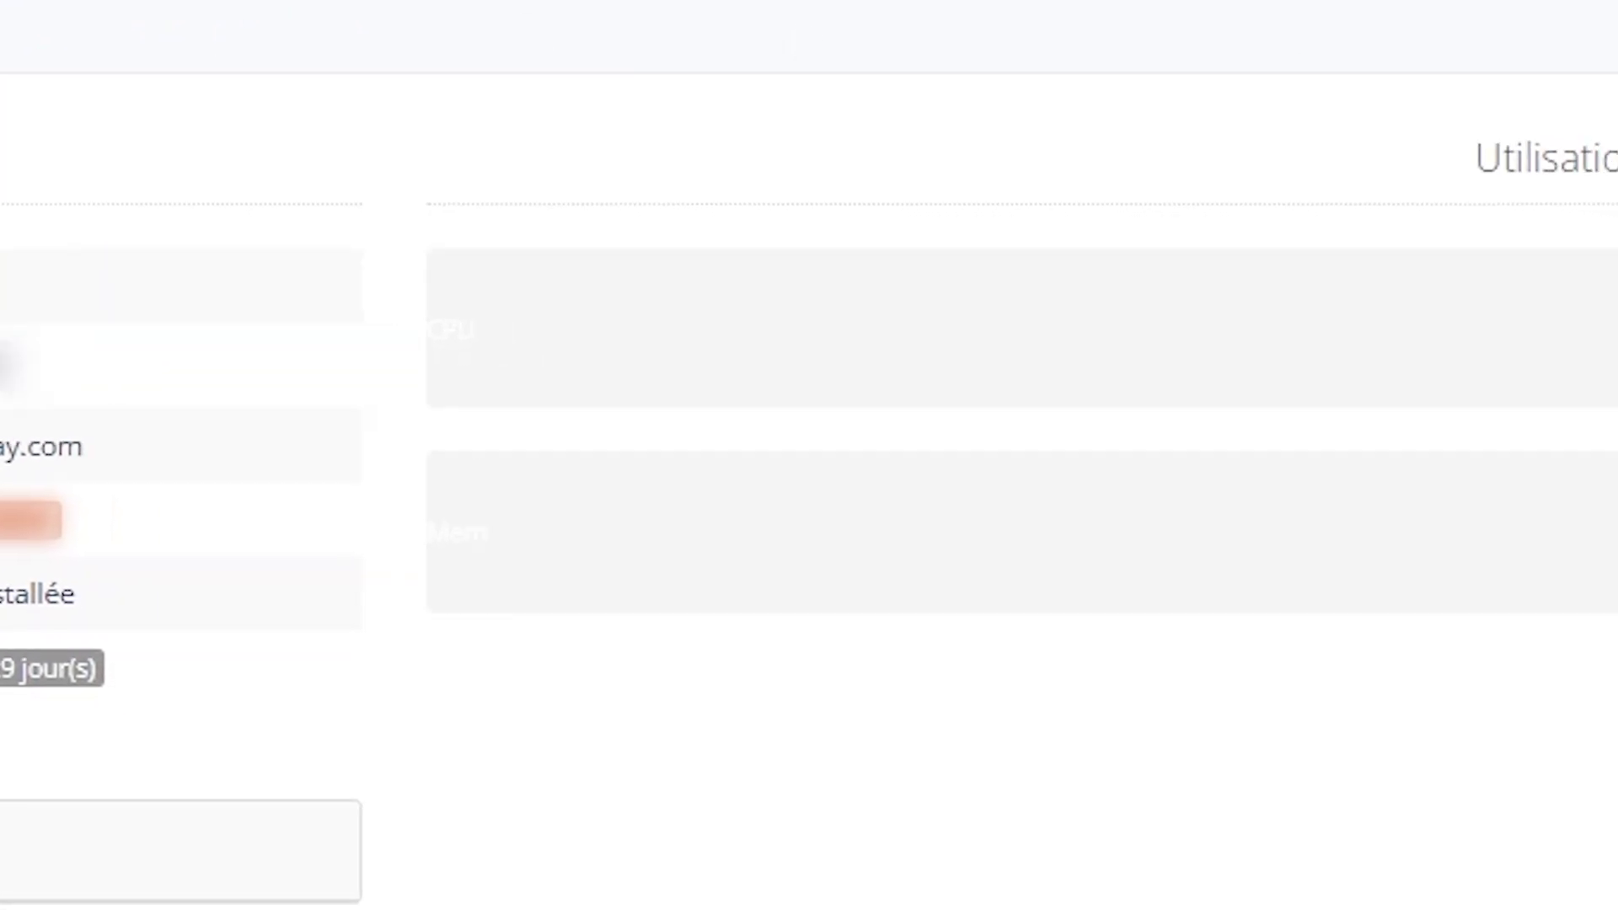
- Select Windows Server 2022 for installation on the new VPS and set the host name to TestFarming
click(925, 827)
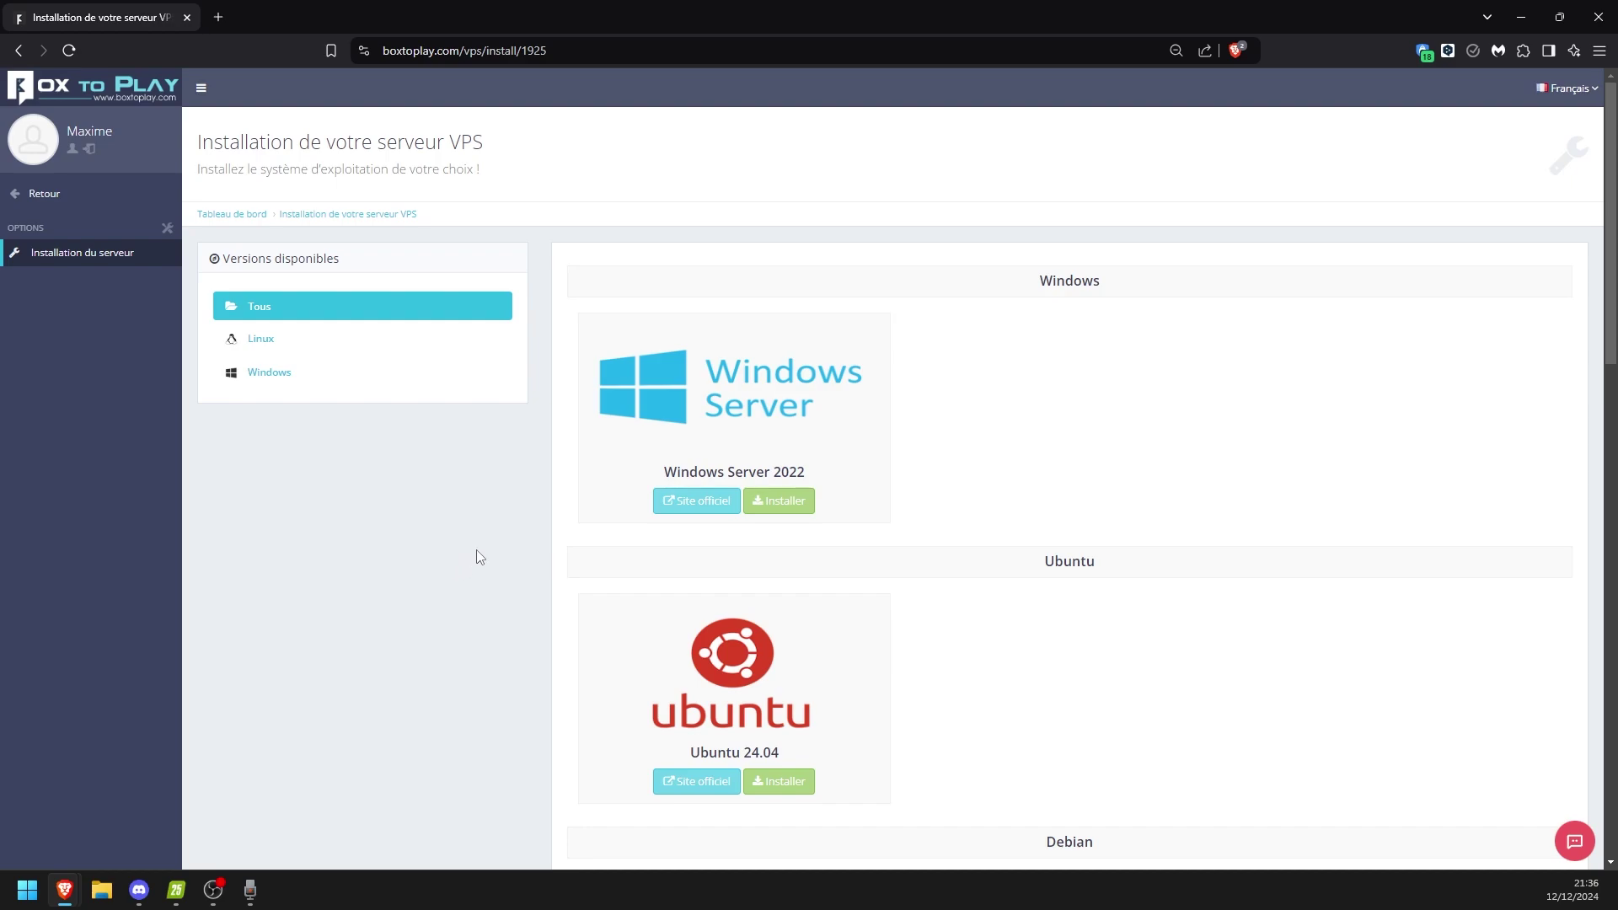
click(777, 502)
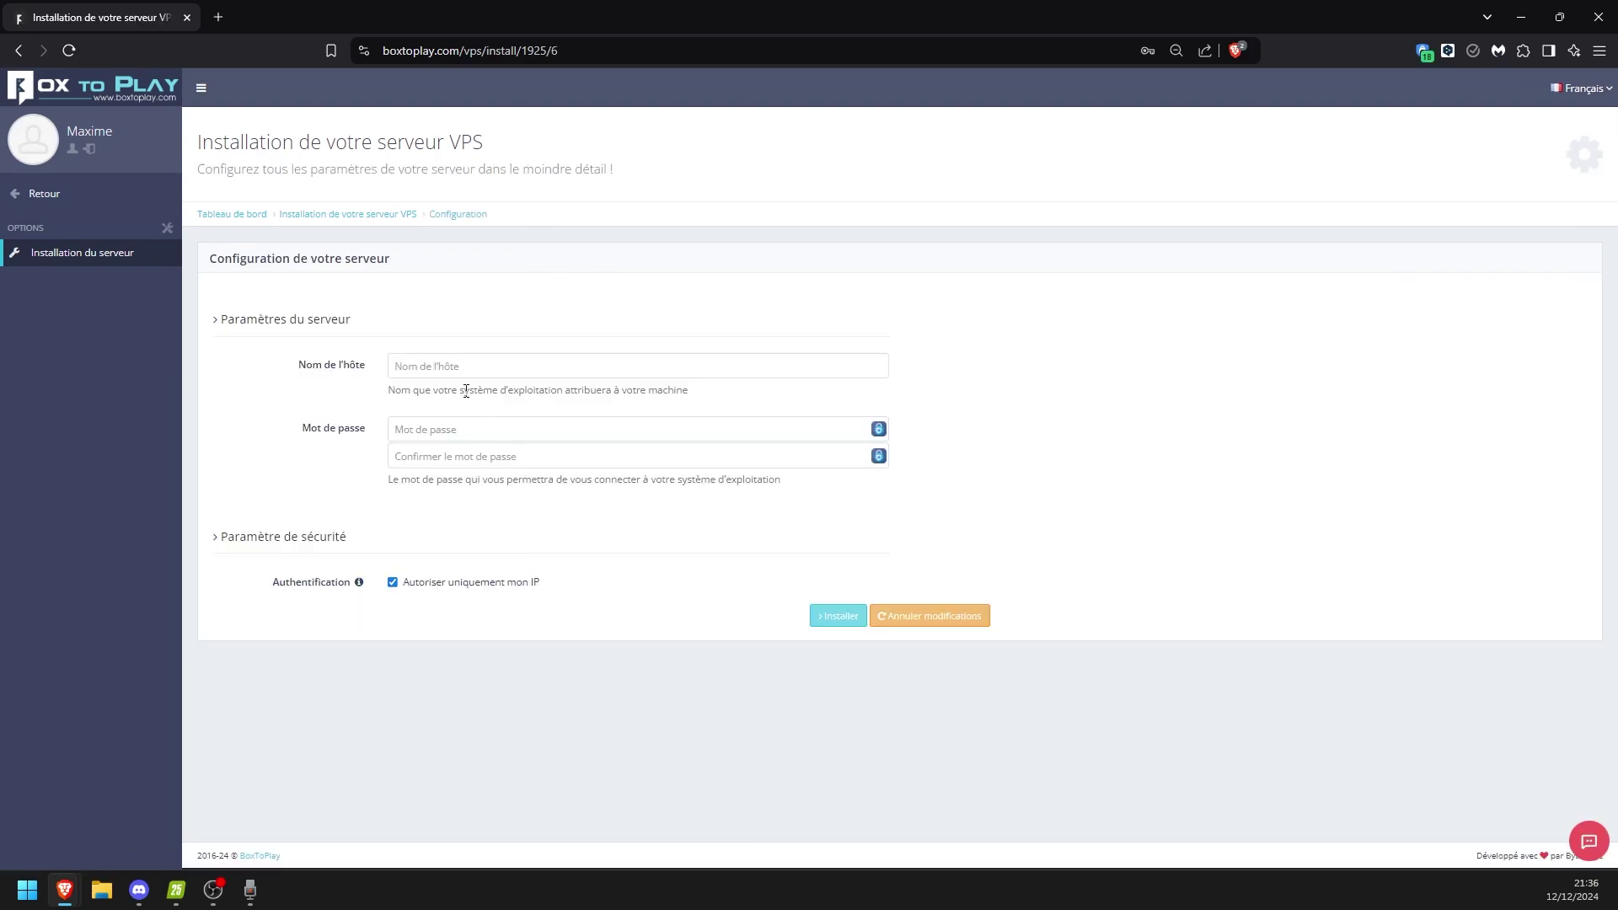
right_click(466, 371)
click(277, 411)
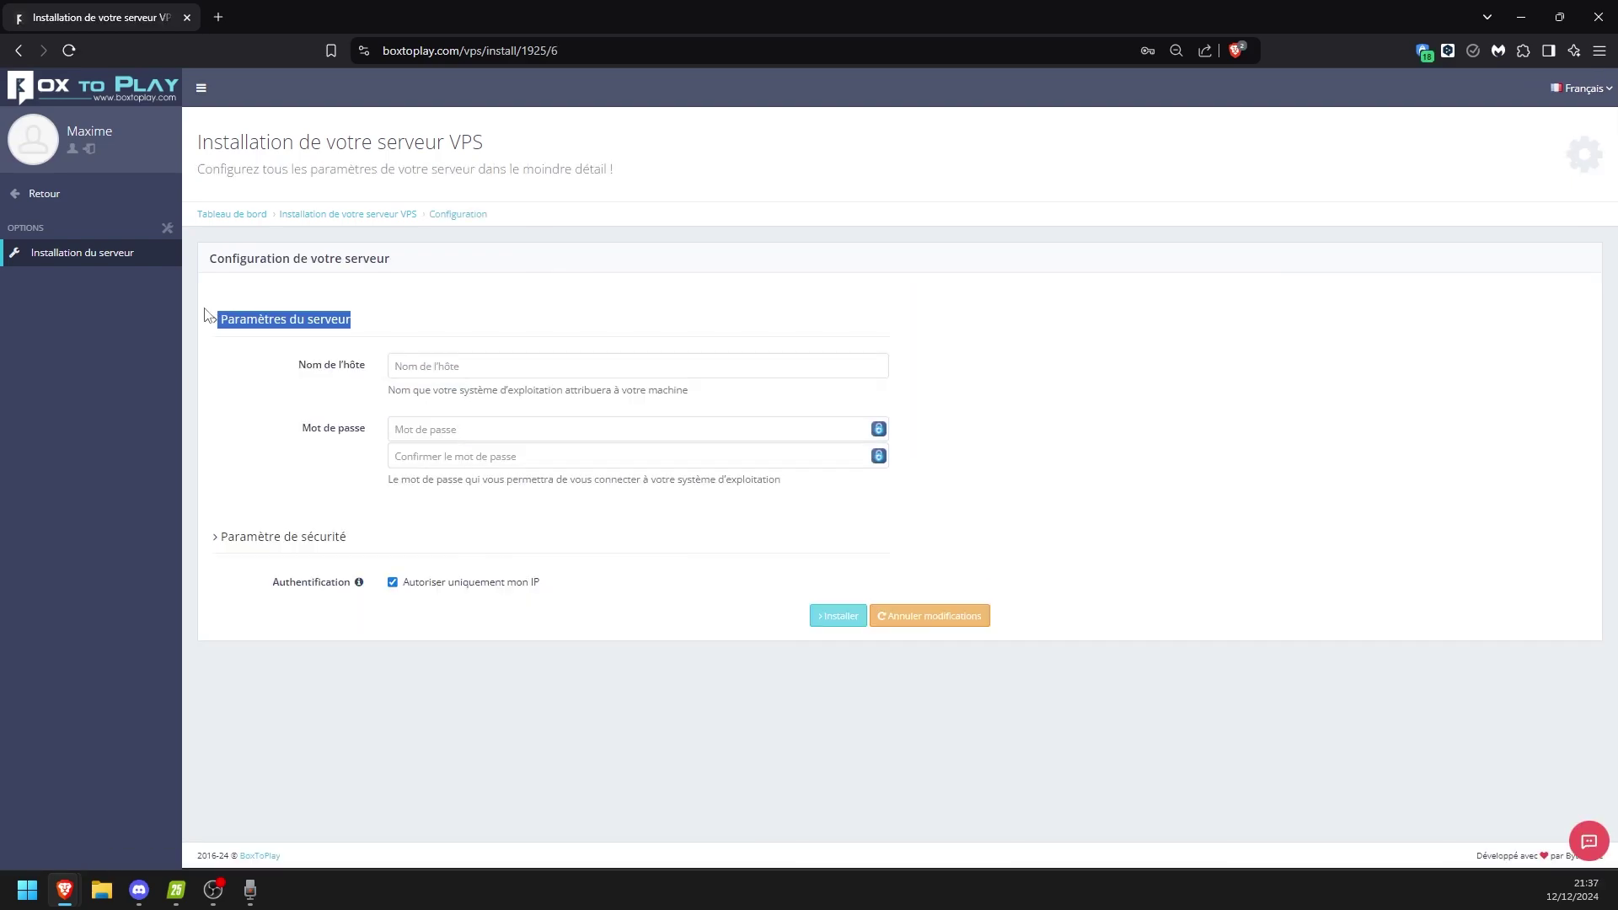
click(434, 373)
text(TestFarming)
- Enter the server's login password in both the password and the confirmation field
key(Tab)
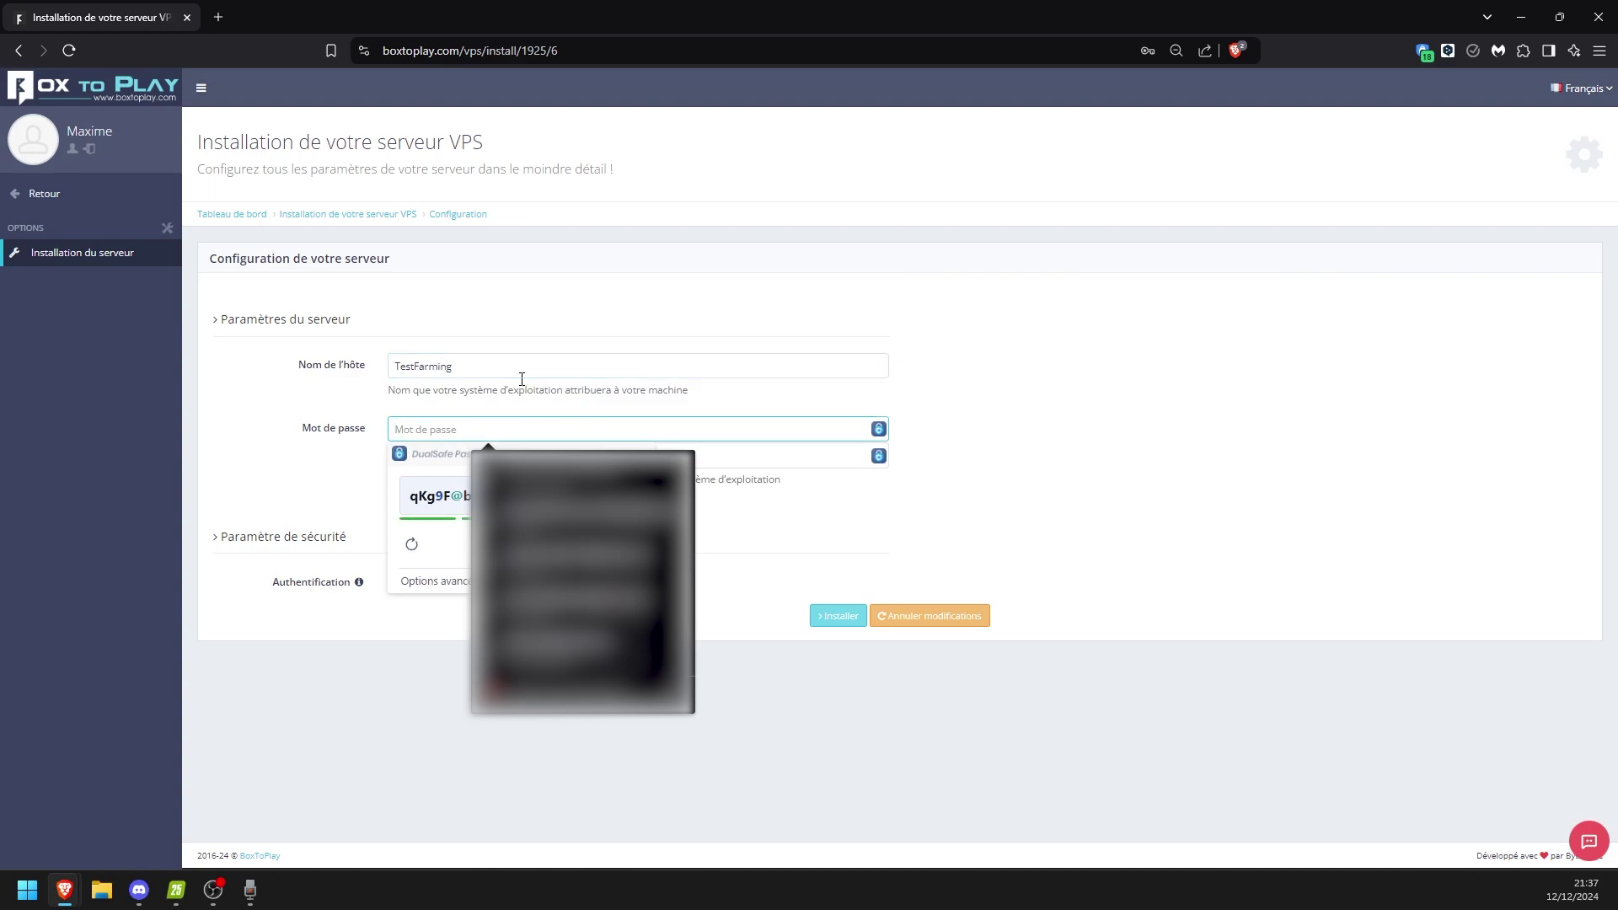
key(Return)
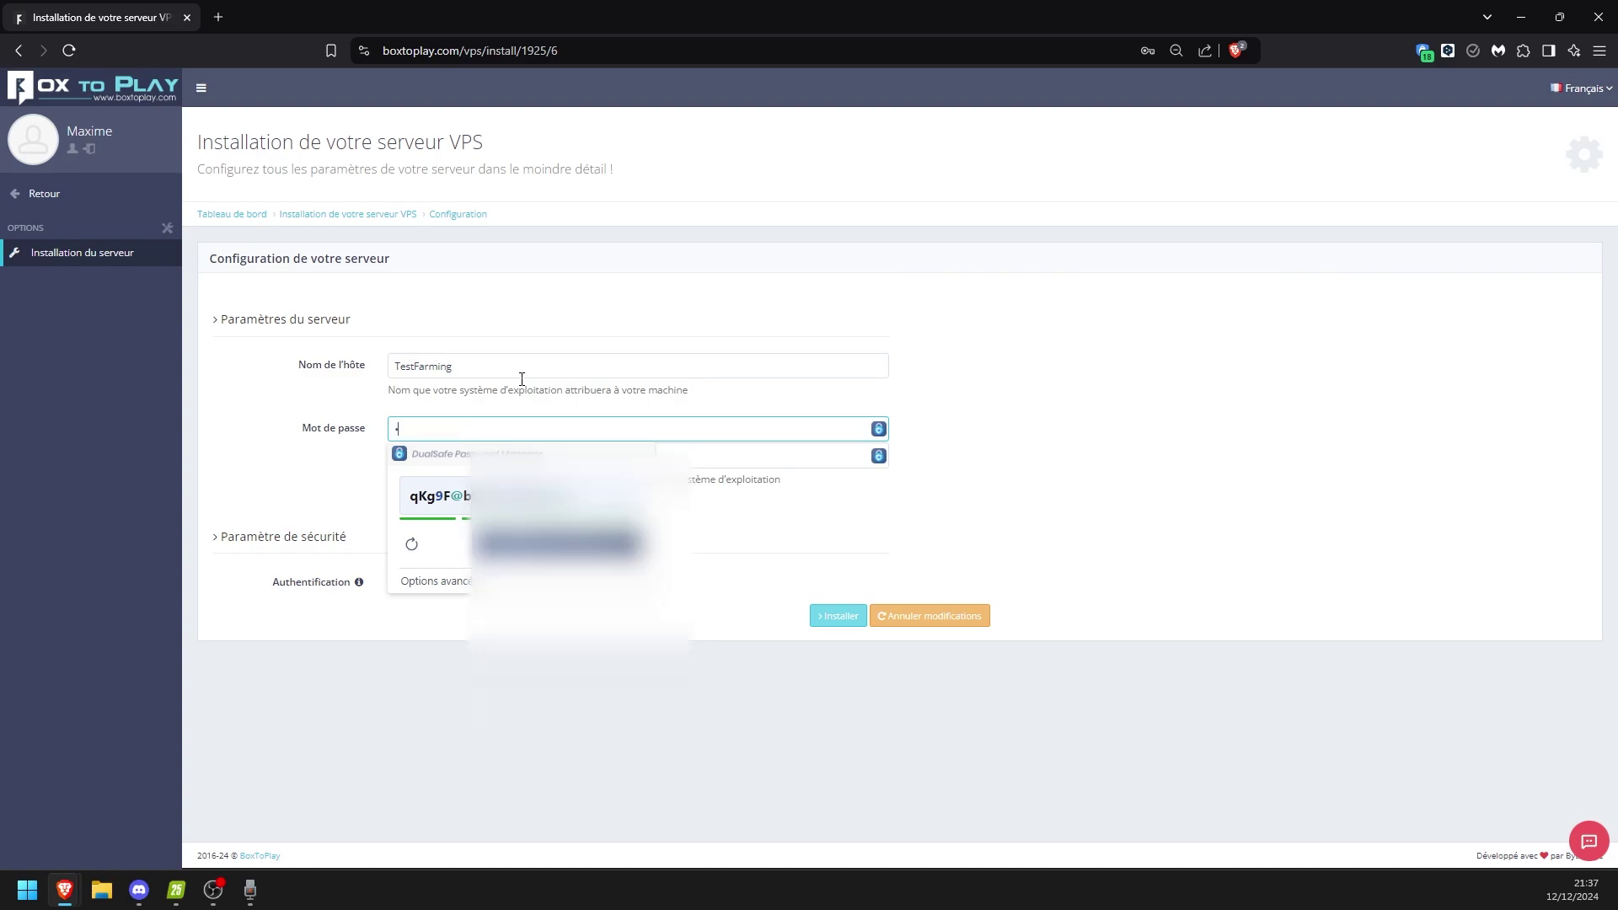
key(Tab)
key(super+v)
key(Return)
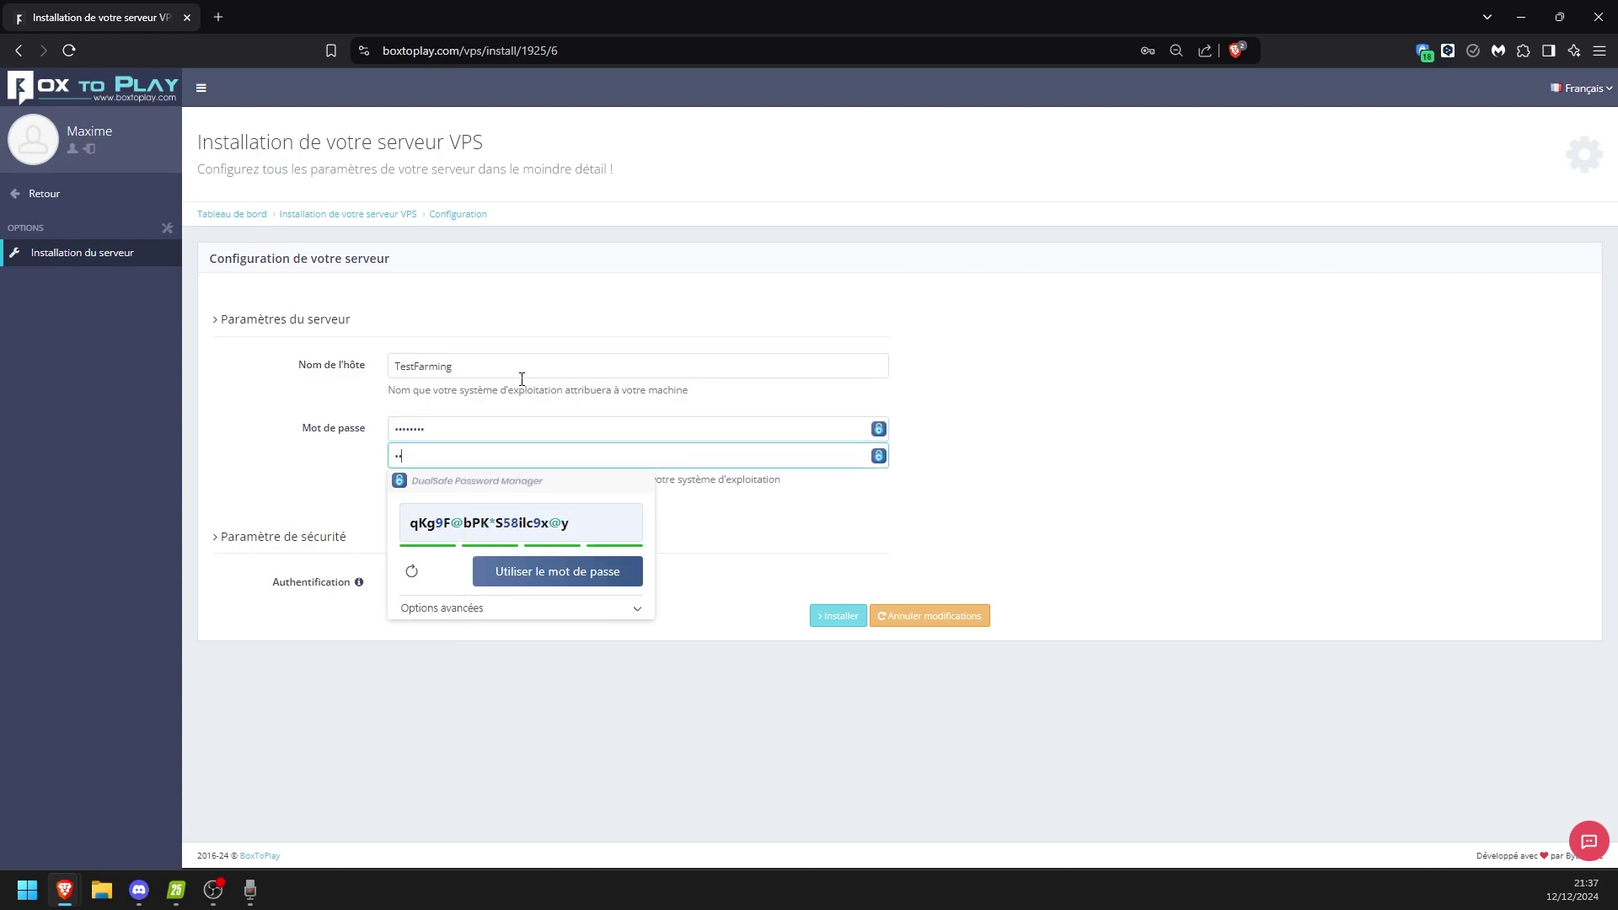
click(342, 514)
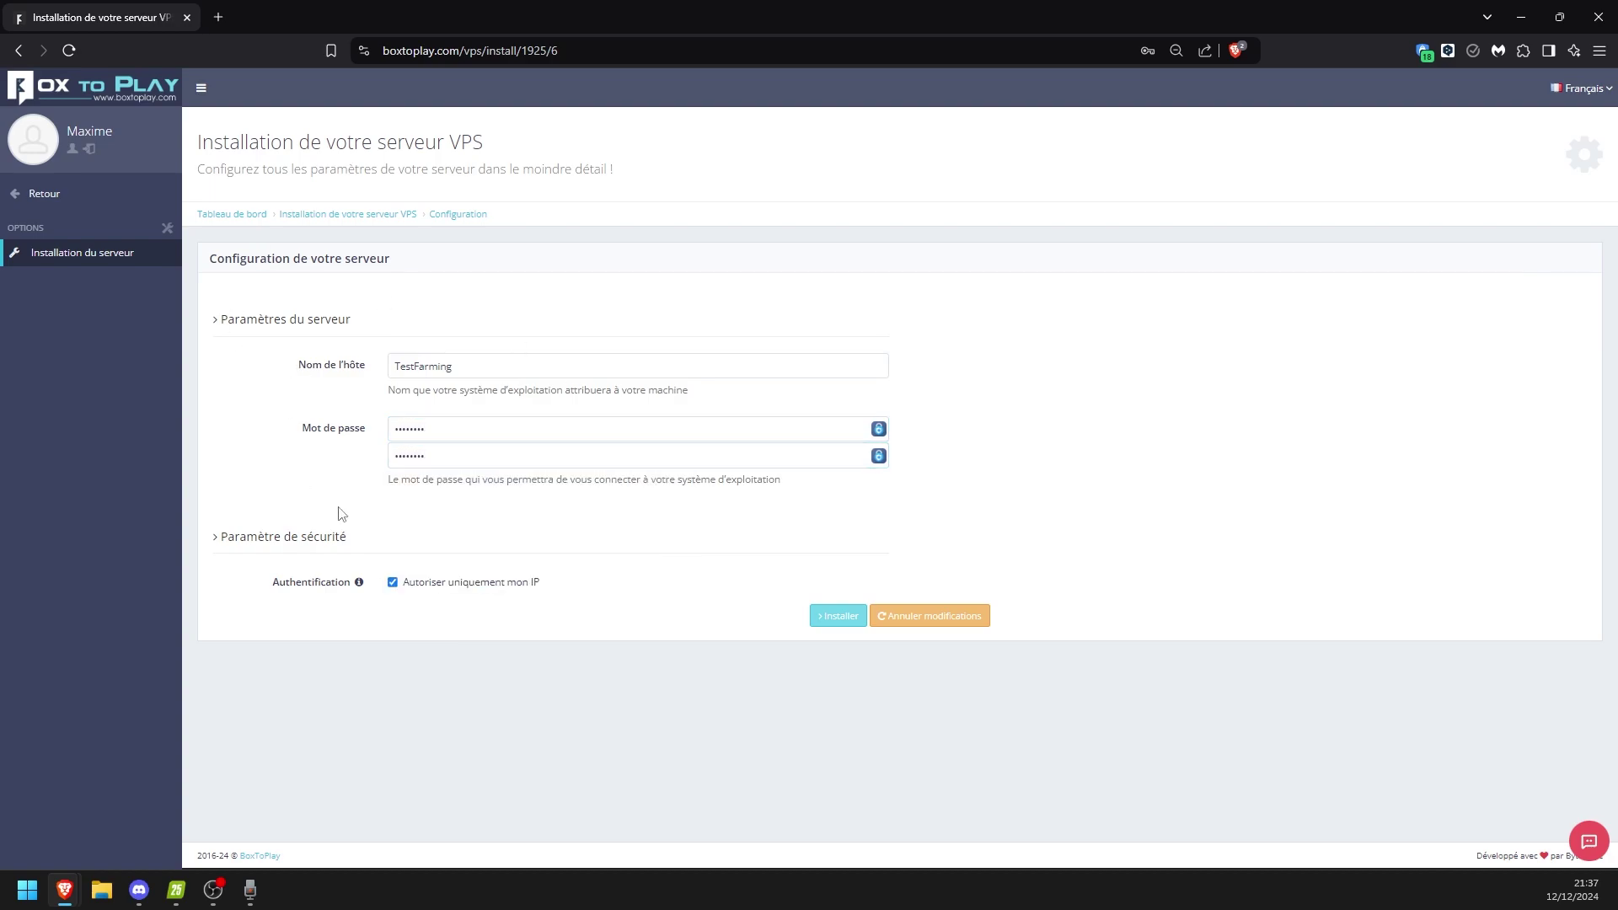
- Install Windows Server 2022 with access limited to the own IP and return to the dashboard once it finishes
mouse_move(360, 584)
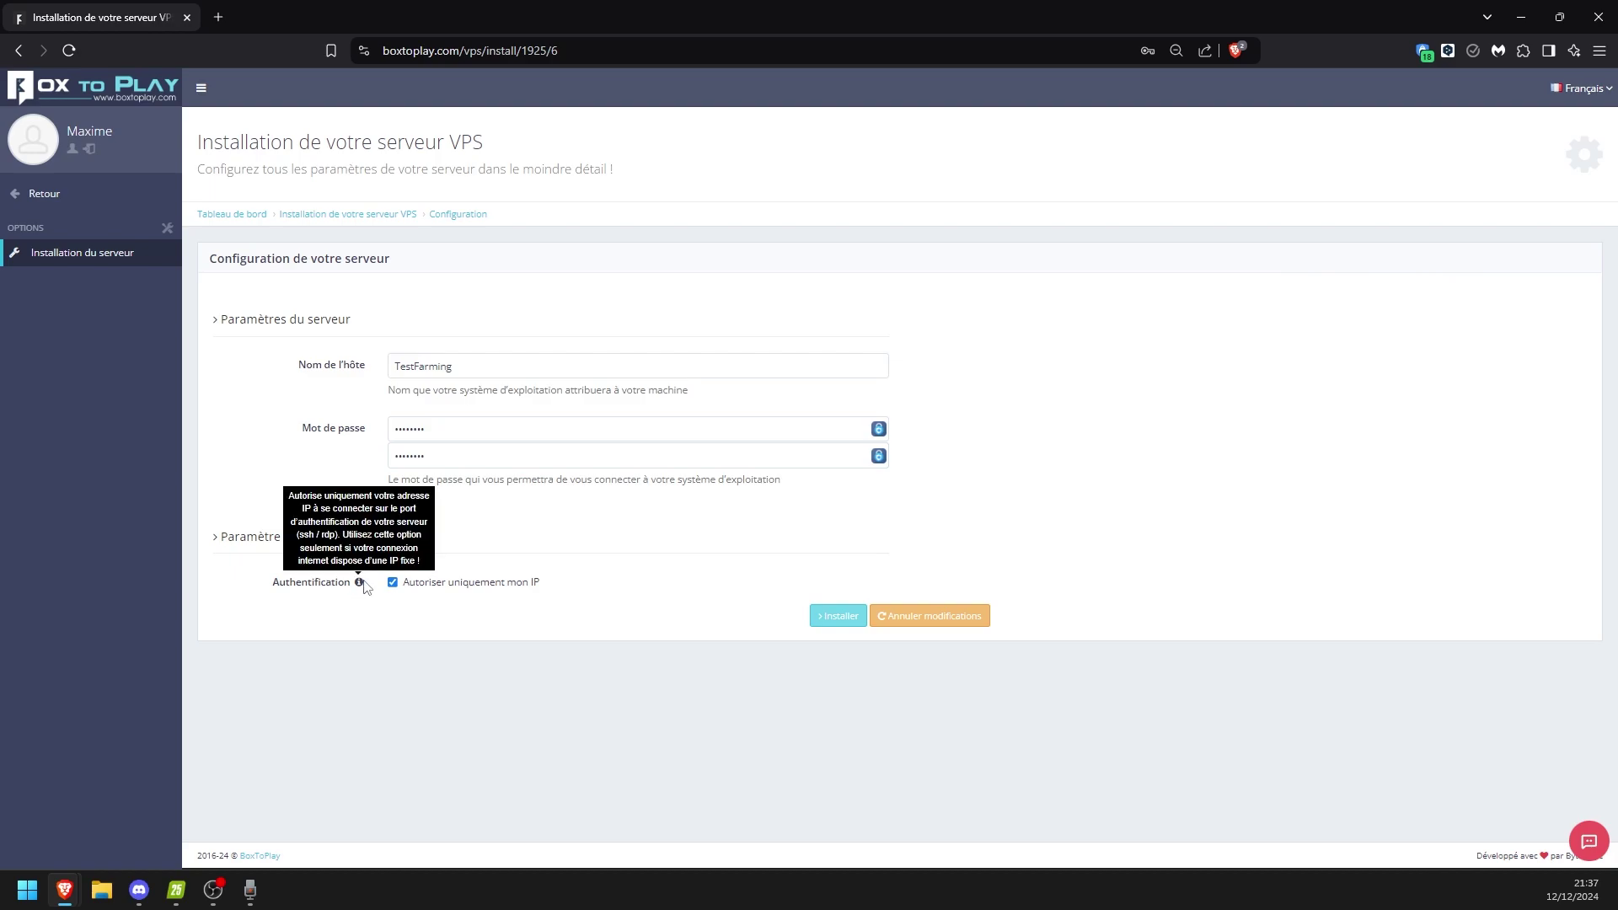
click(841, 617)
click(776, 564)
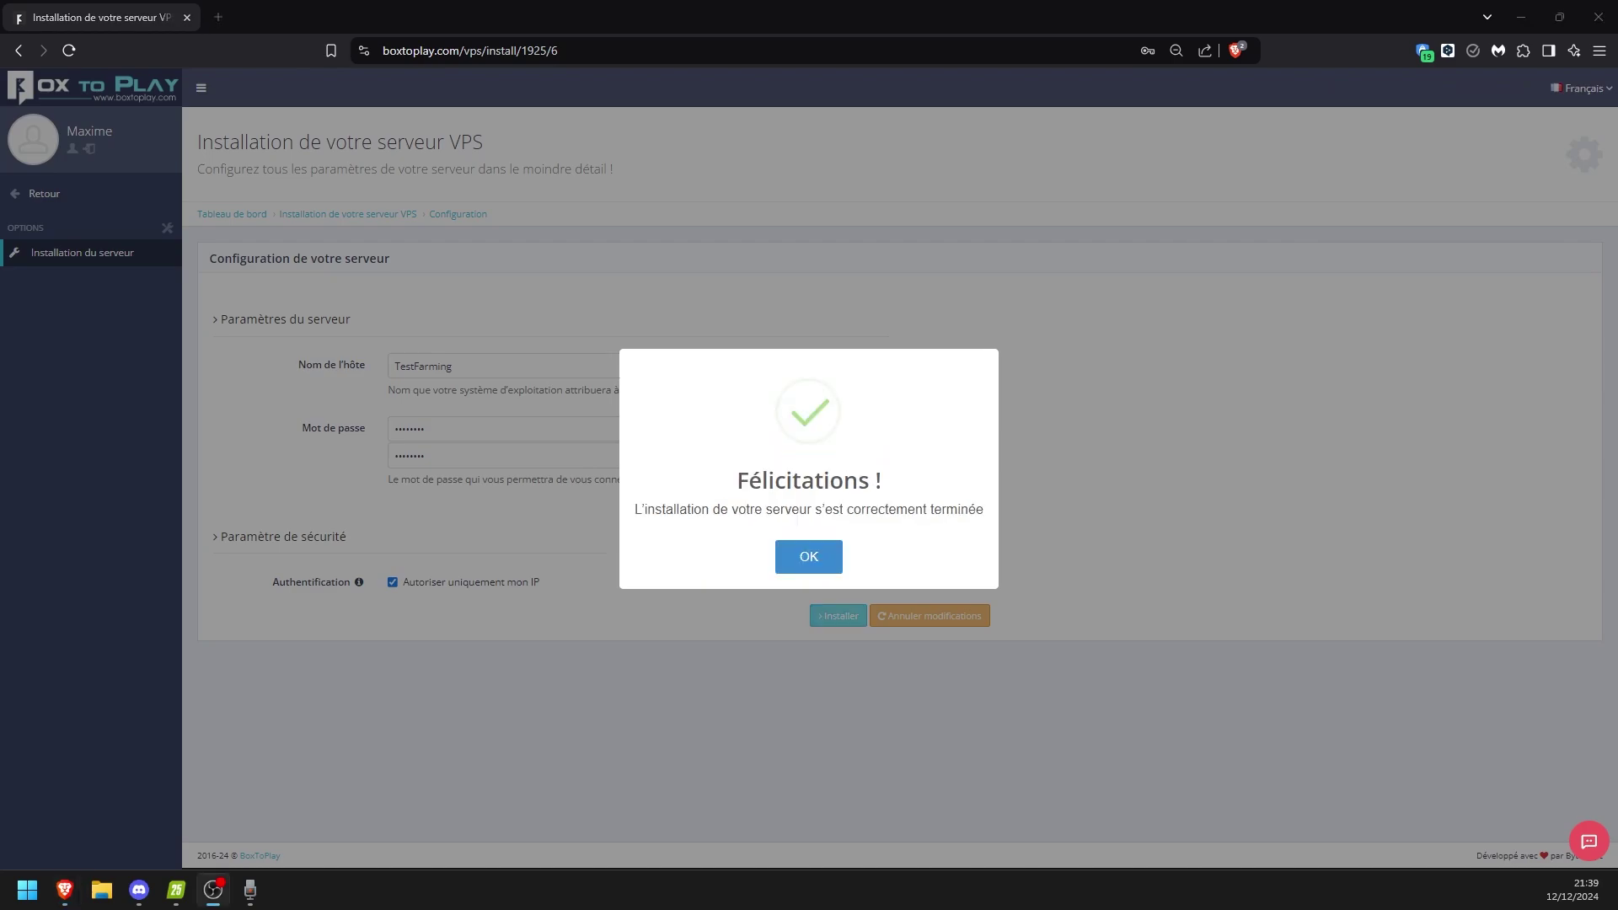
click(795, 563)
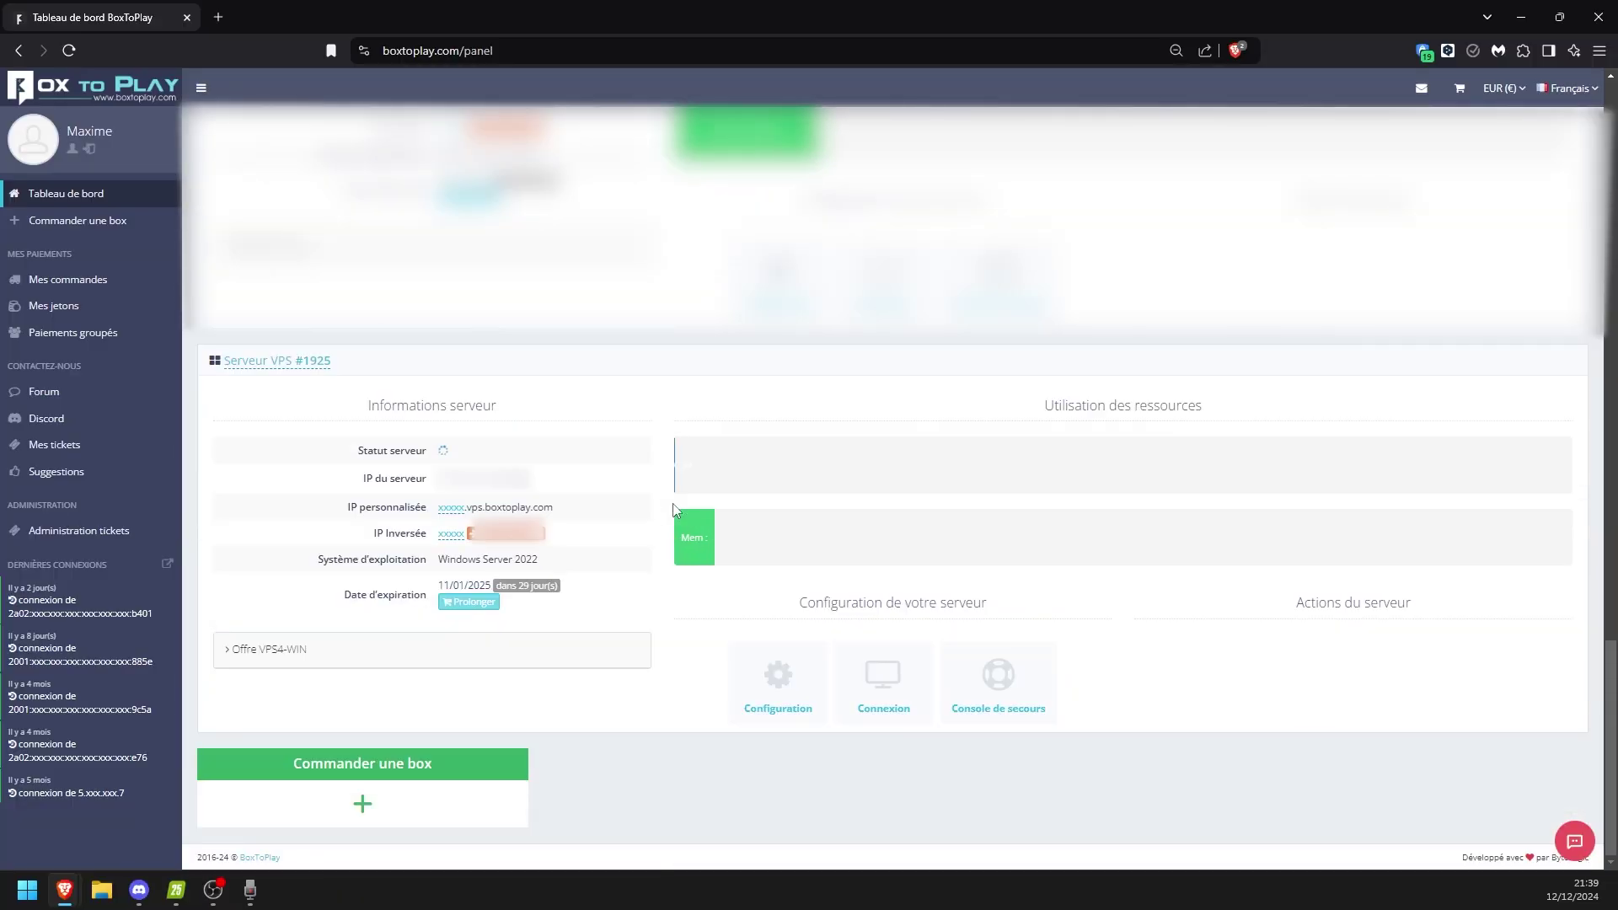
- Open the VPS's connection instructions and launch Remote Desktop Connection (mstsc) on the local computer
click(795, 691)
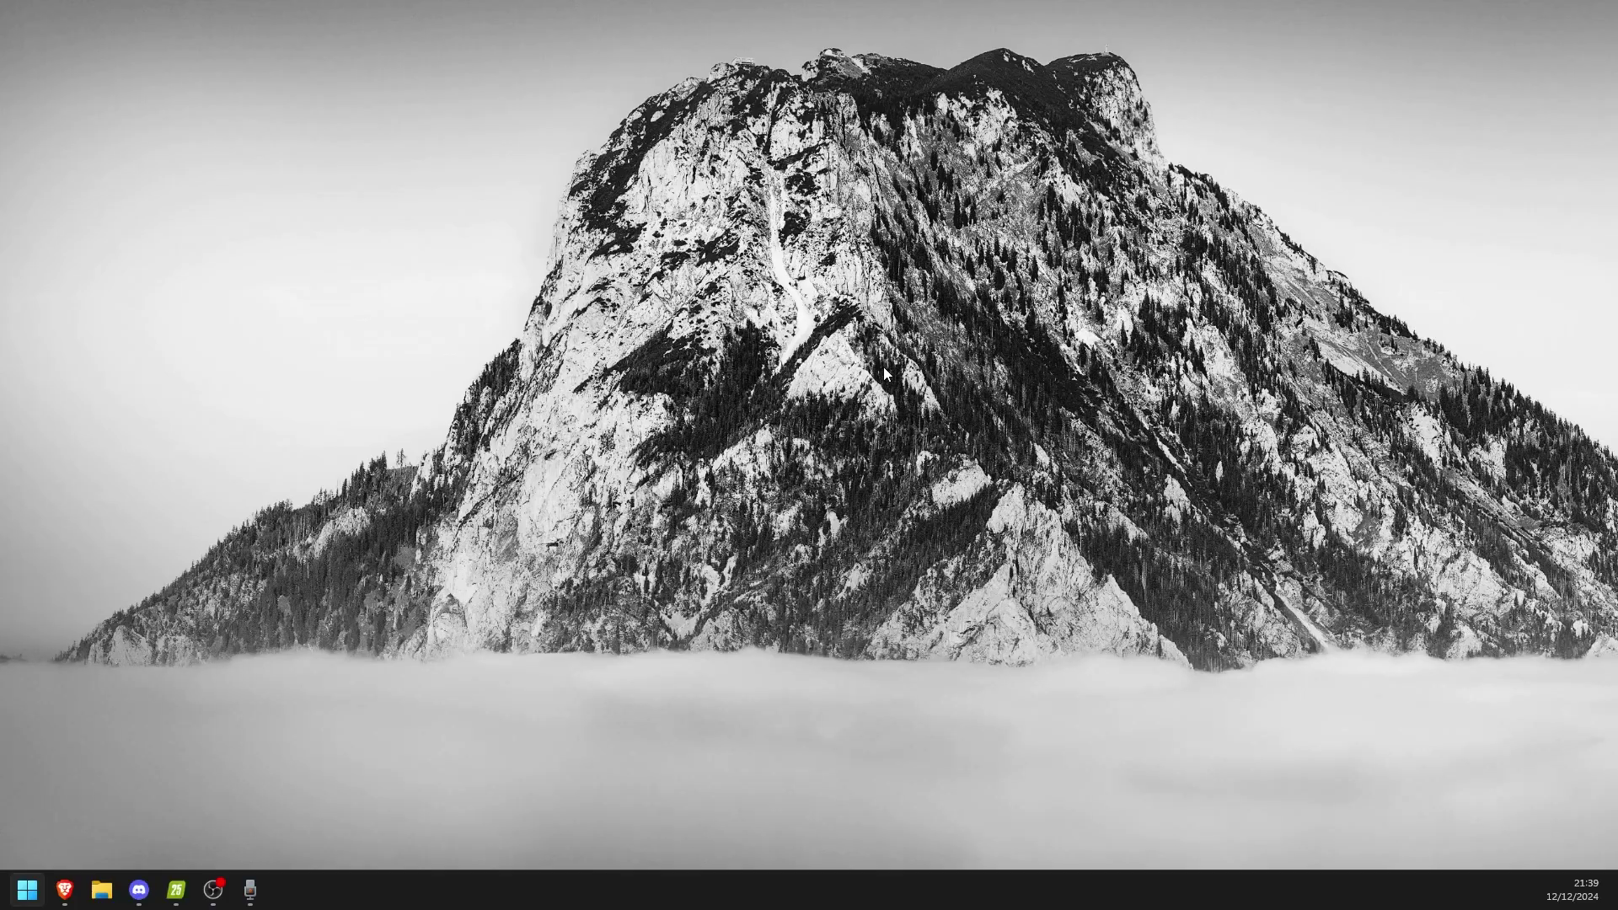
click(27, 890)
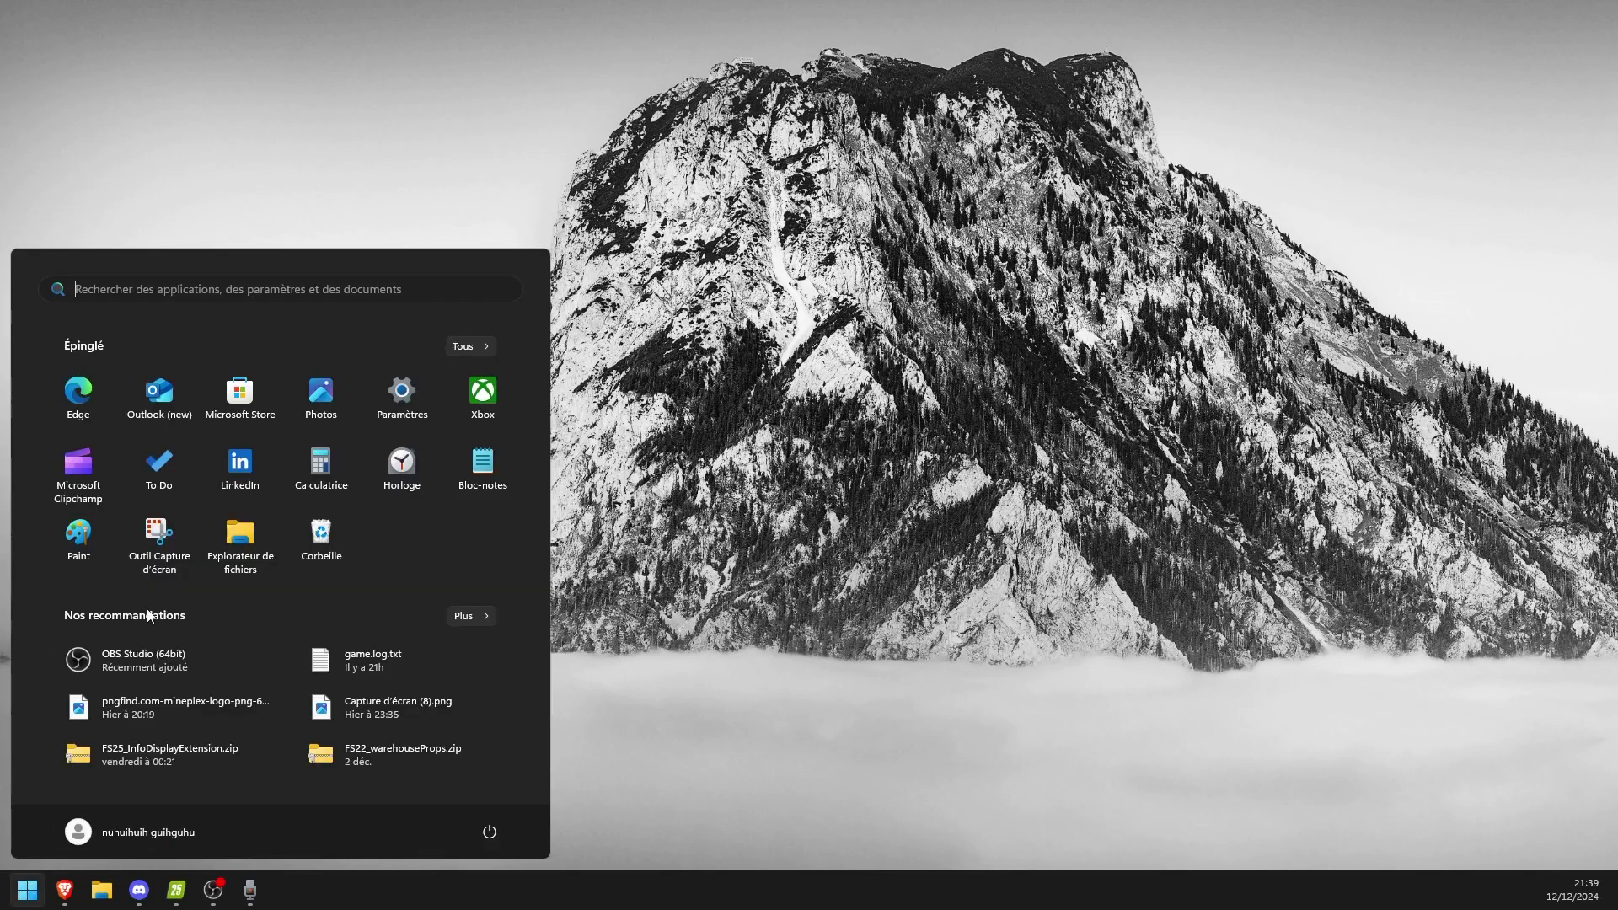
text(mstsc)
key(Return)
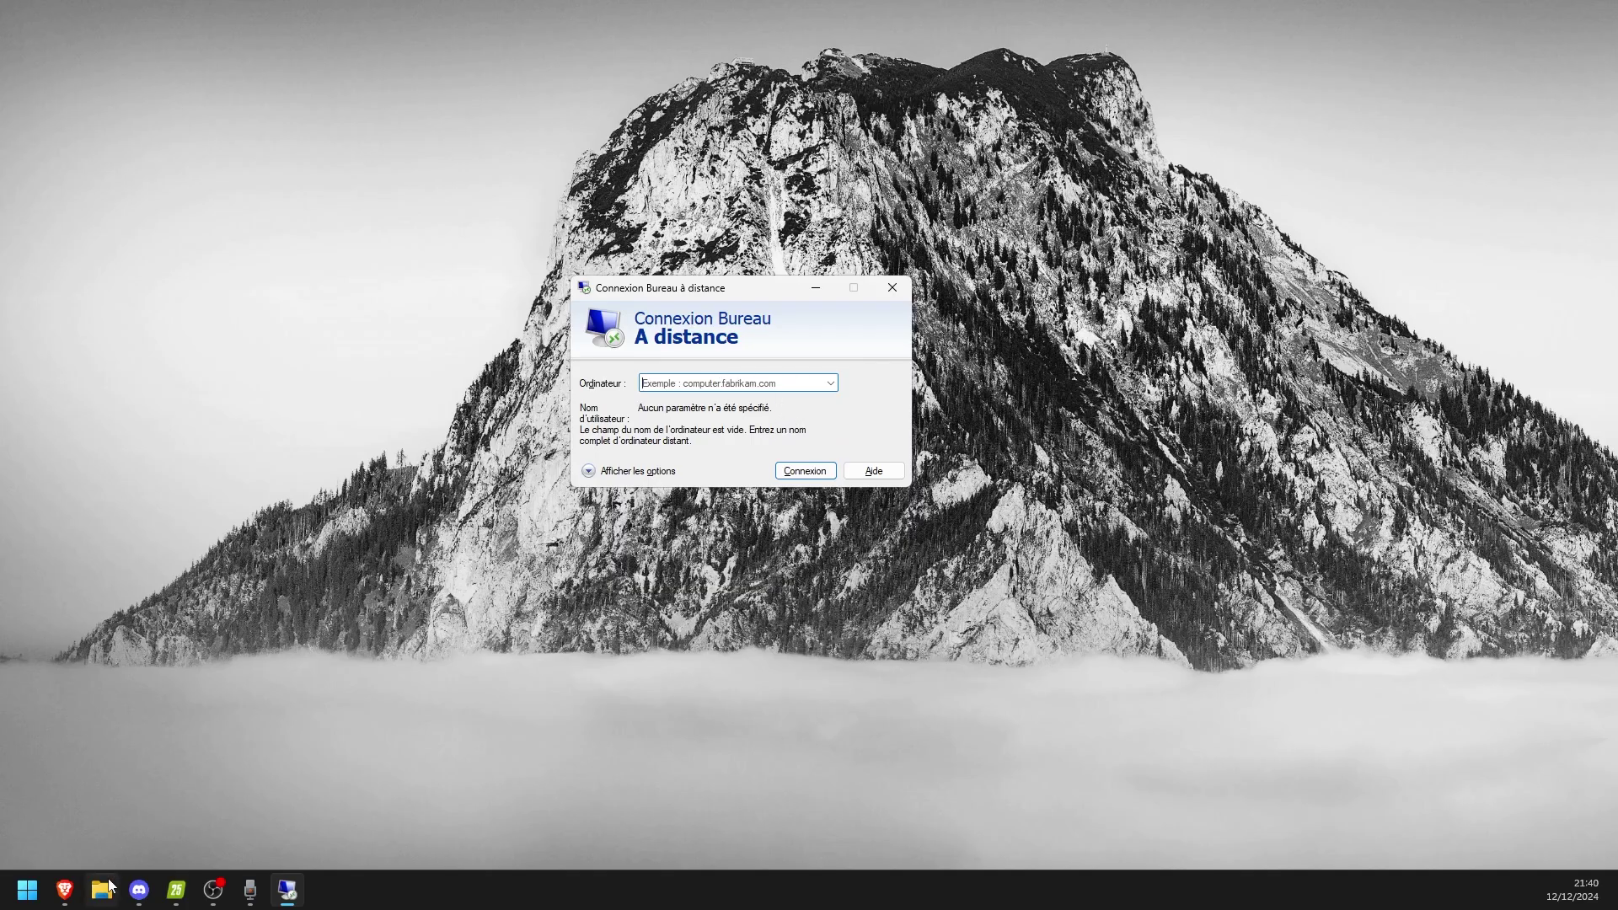
- Switch back to the Brave browser and read the configuration and login part of the connection instructions
click(65, 890)
drag(606, 363, 748, 364)
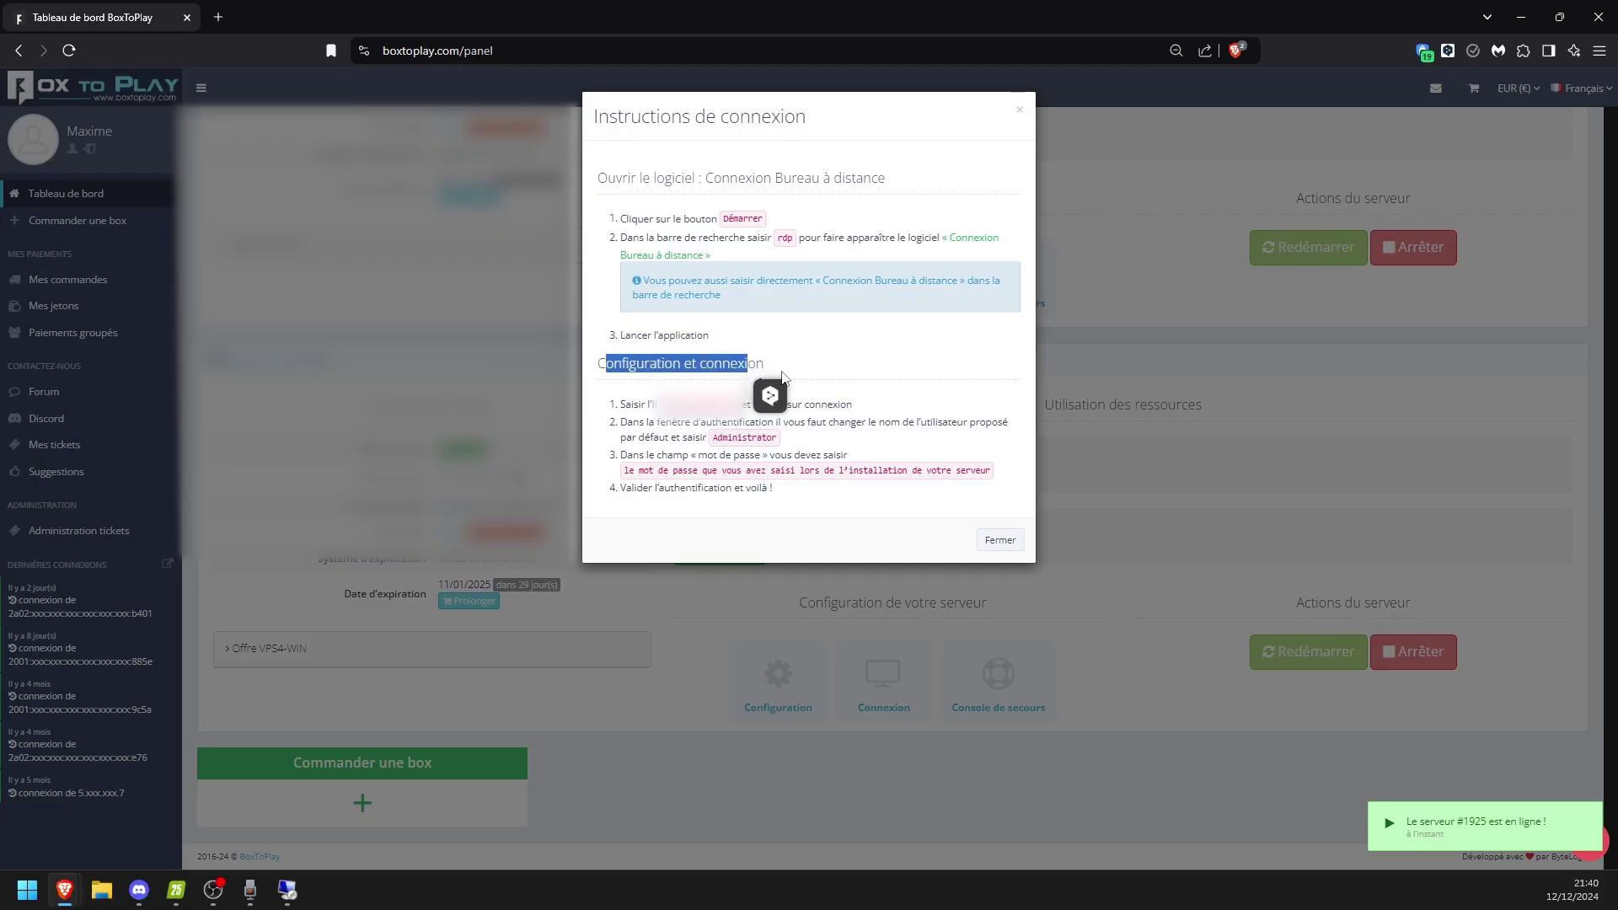
click(691, 456)
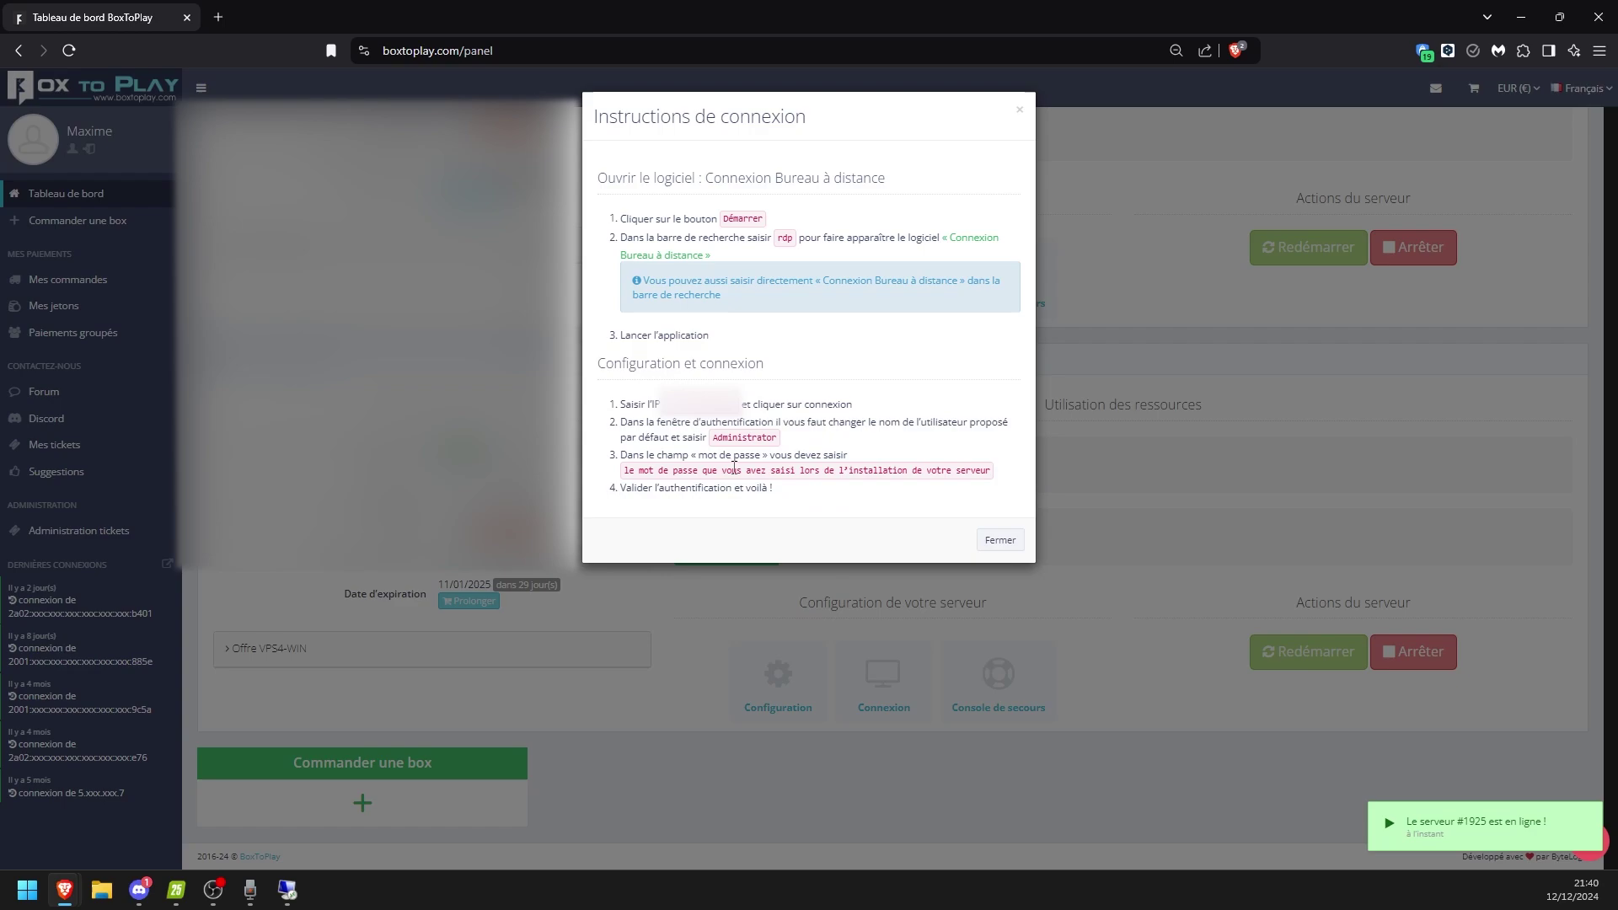
- Copy the server's IP address from the connection instructions into Remote Desktop Connection and start connecting
double_click(699, 405)
key(alt+Tab)
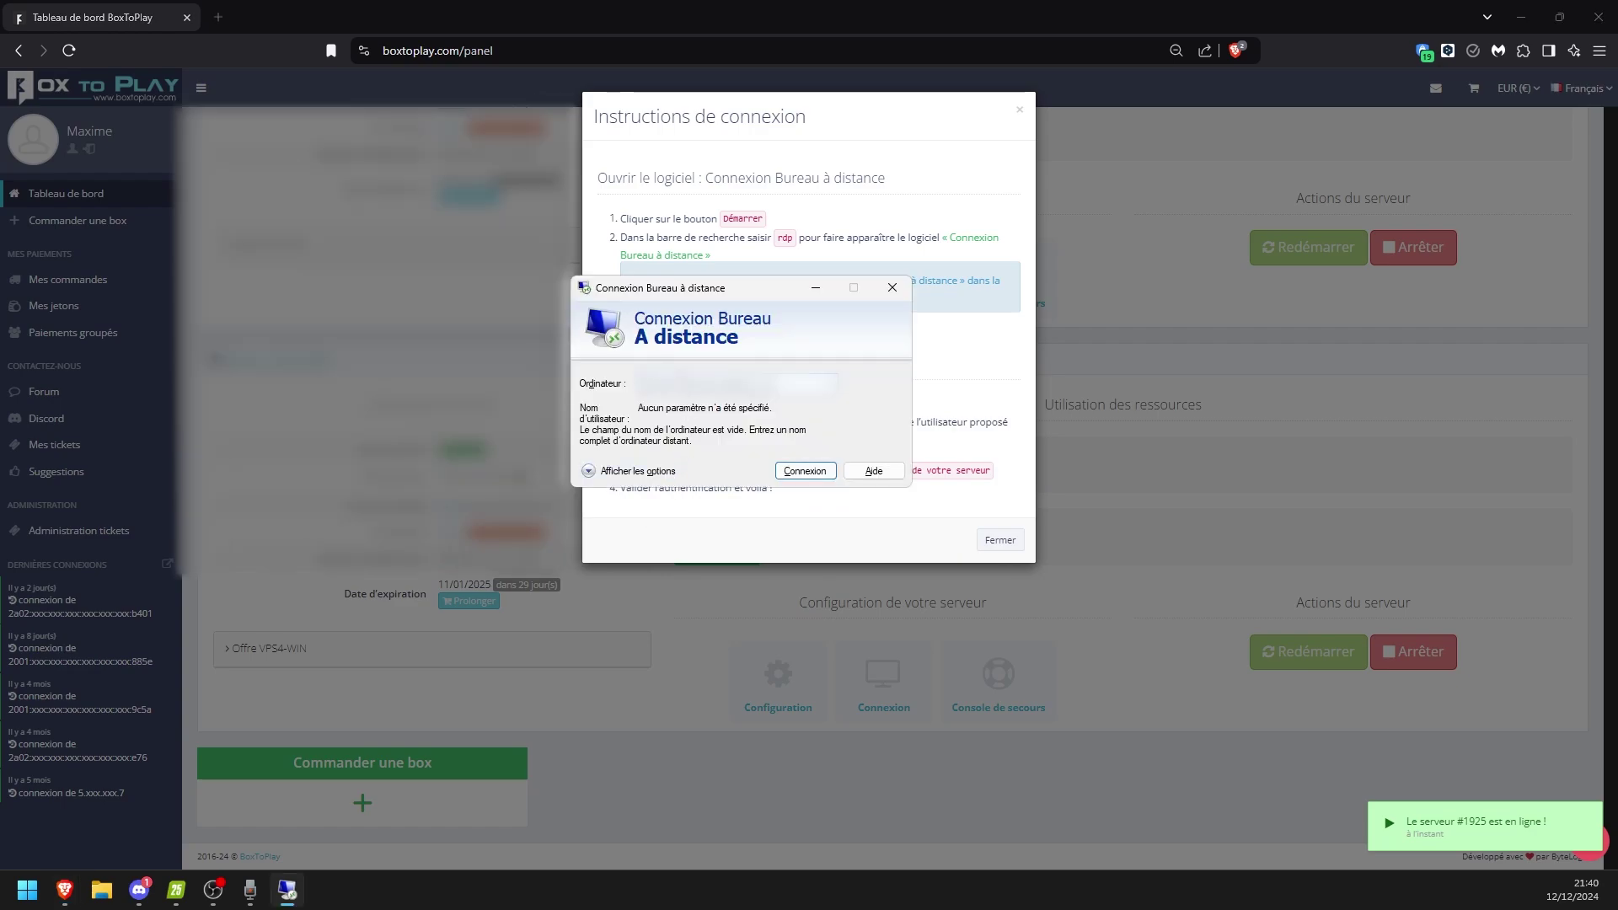
key(ctrl+v)
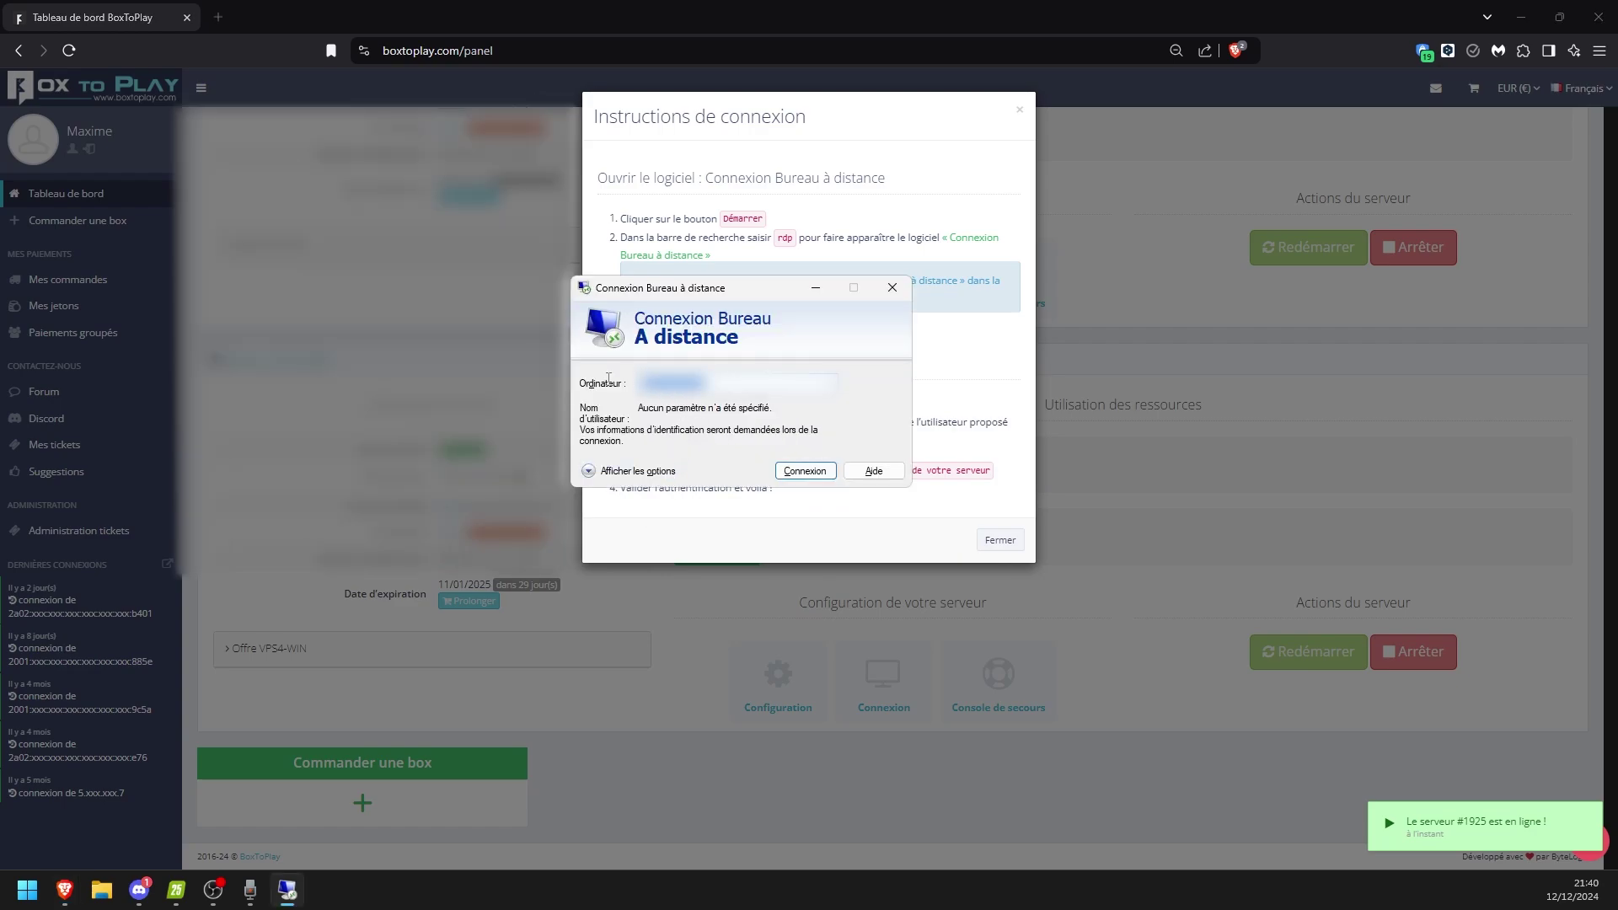
key(Return)
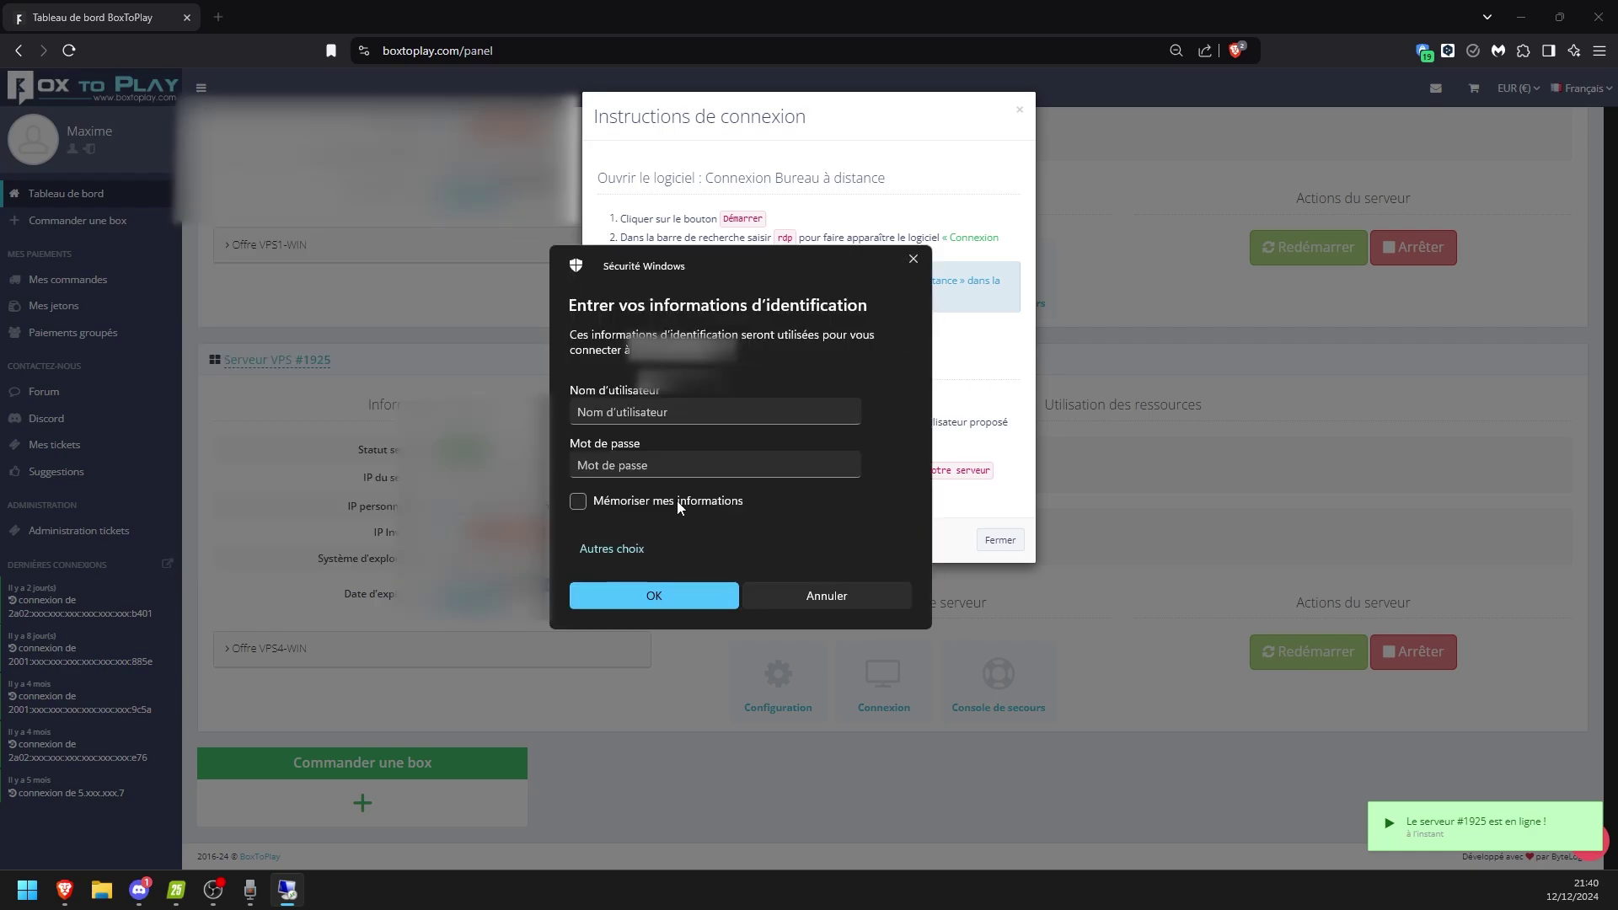
- Move the Windows Security credentials window aside and enter Administrator as the user name
drag(662, 263, 297, 248)
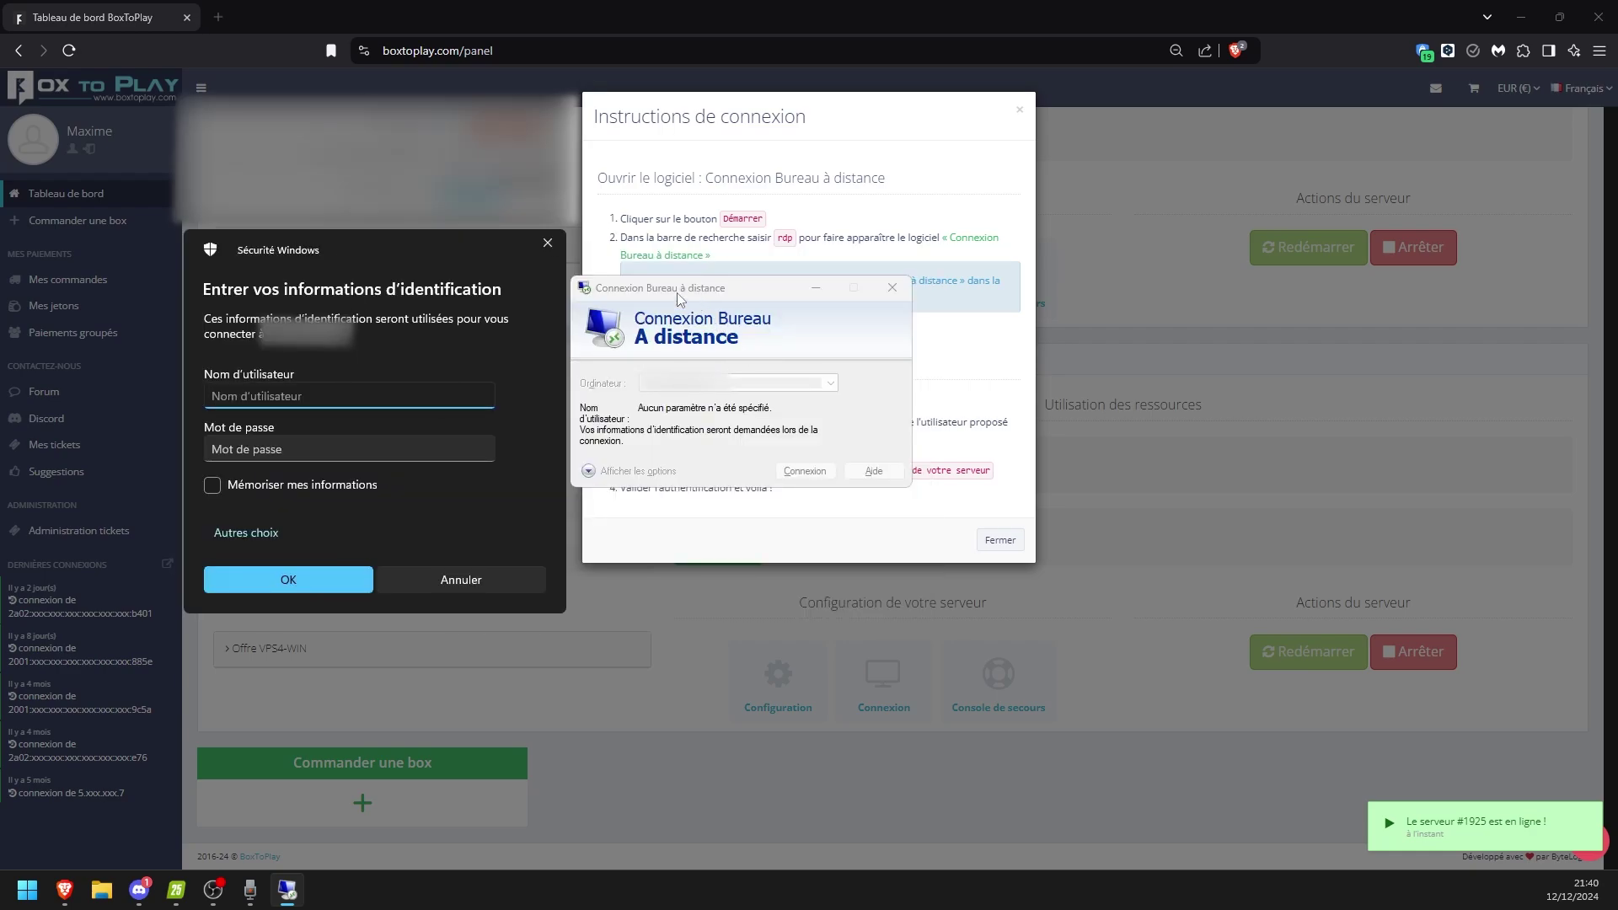
click(745, 256)
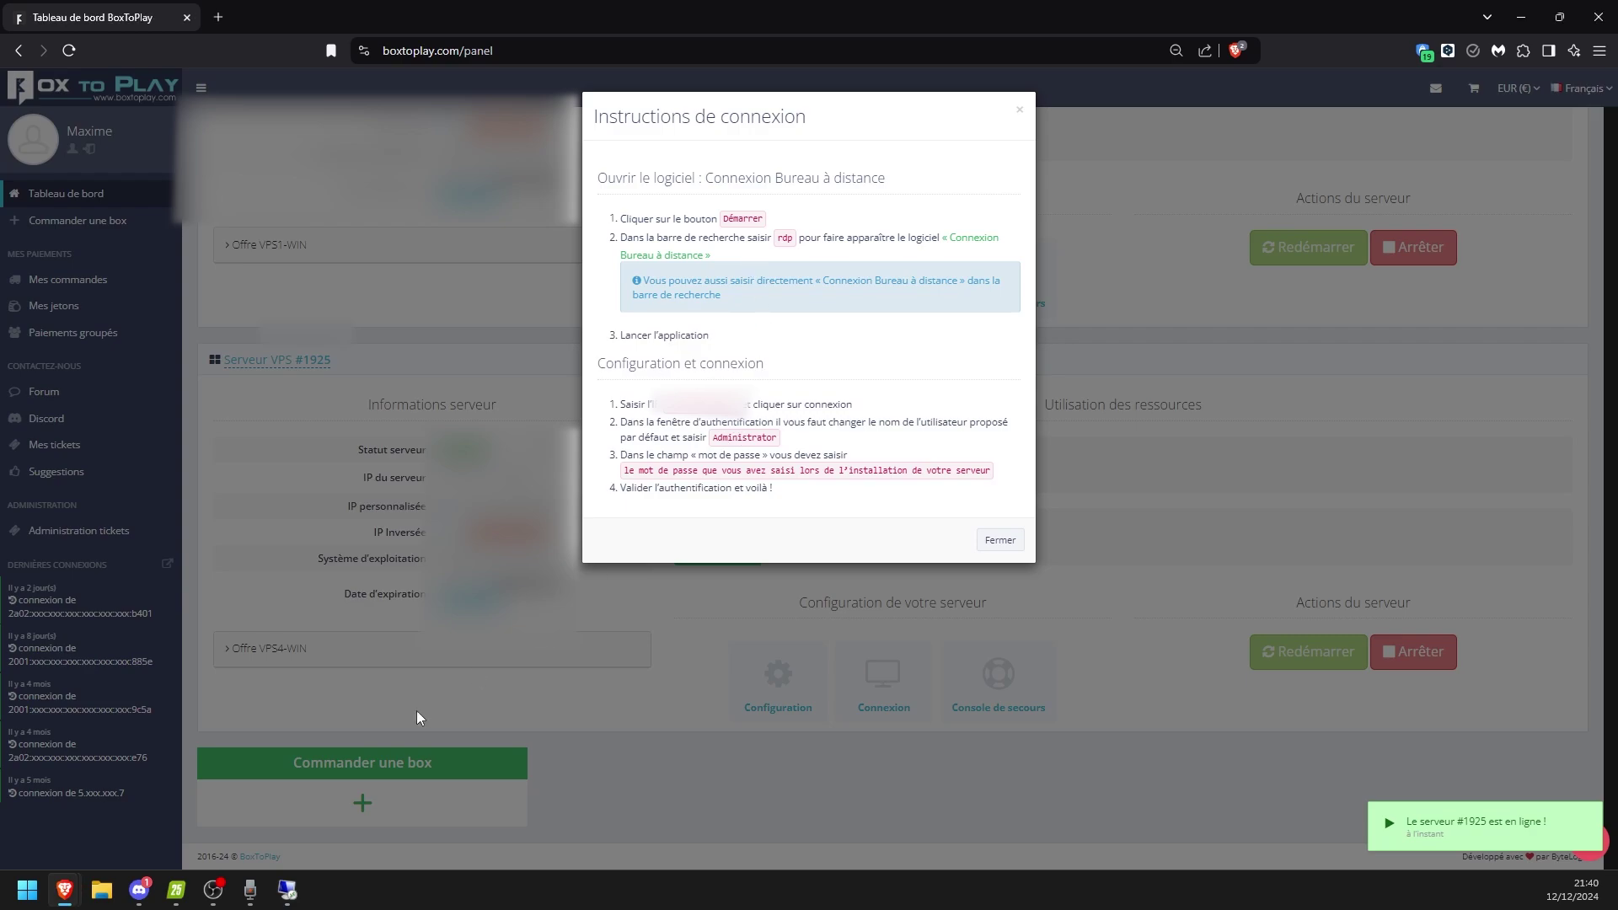
click(286, 890)
text(Adm)
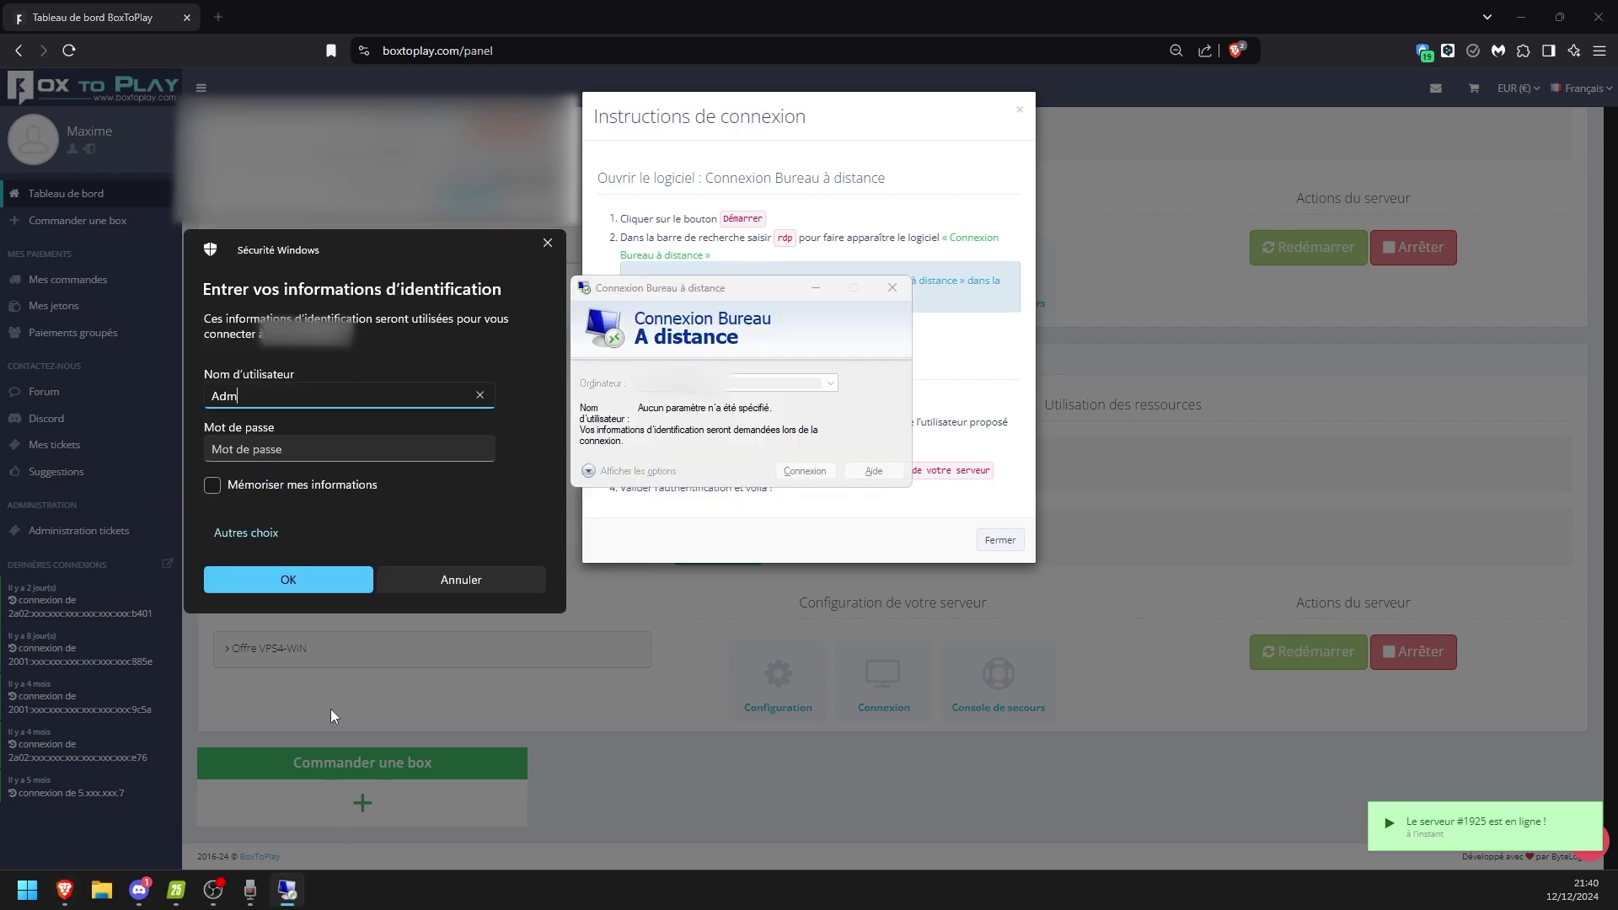
text(inistrator)
key(Tab)
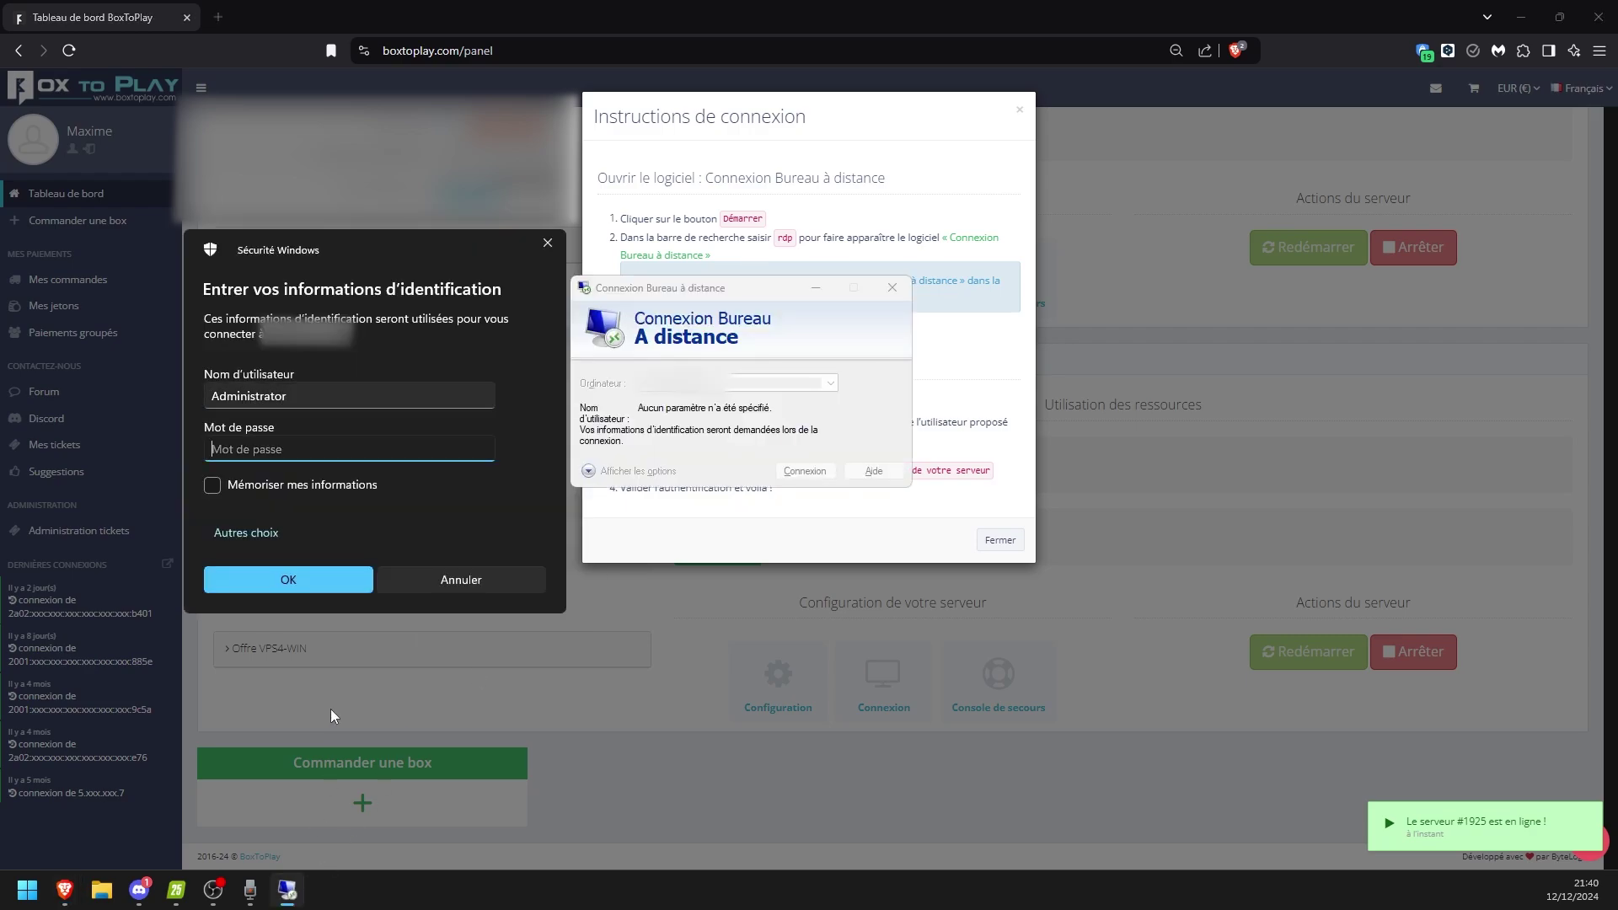
- Submit the server's login password and accept the certificate warning without being asked again for this computer
text(••)
key(Return)
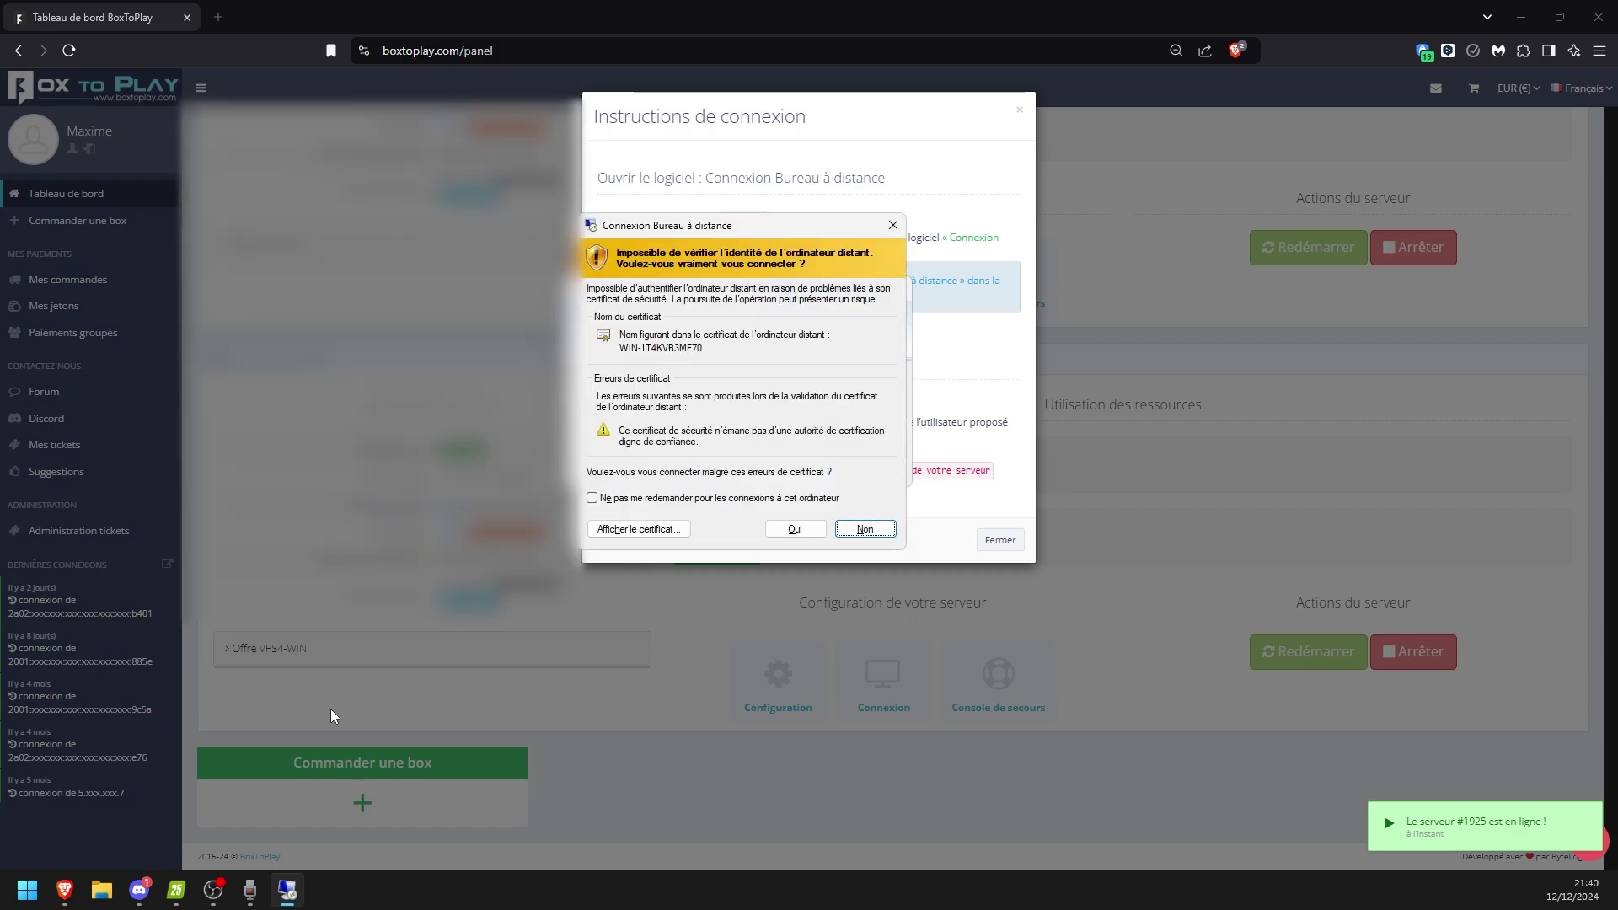
click(758, 498)
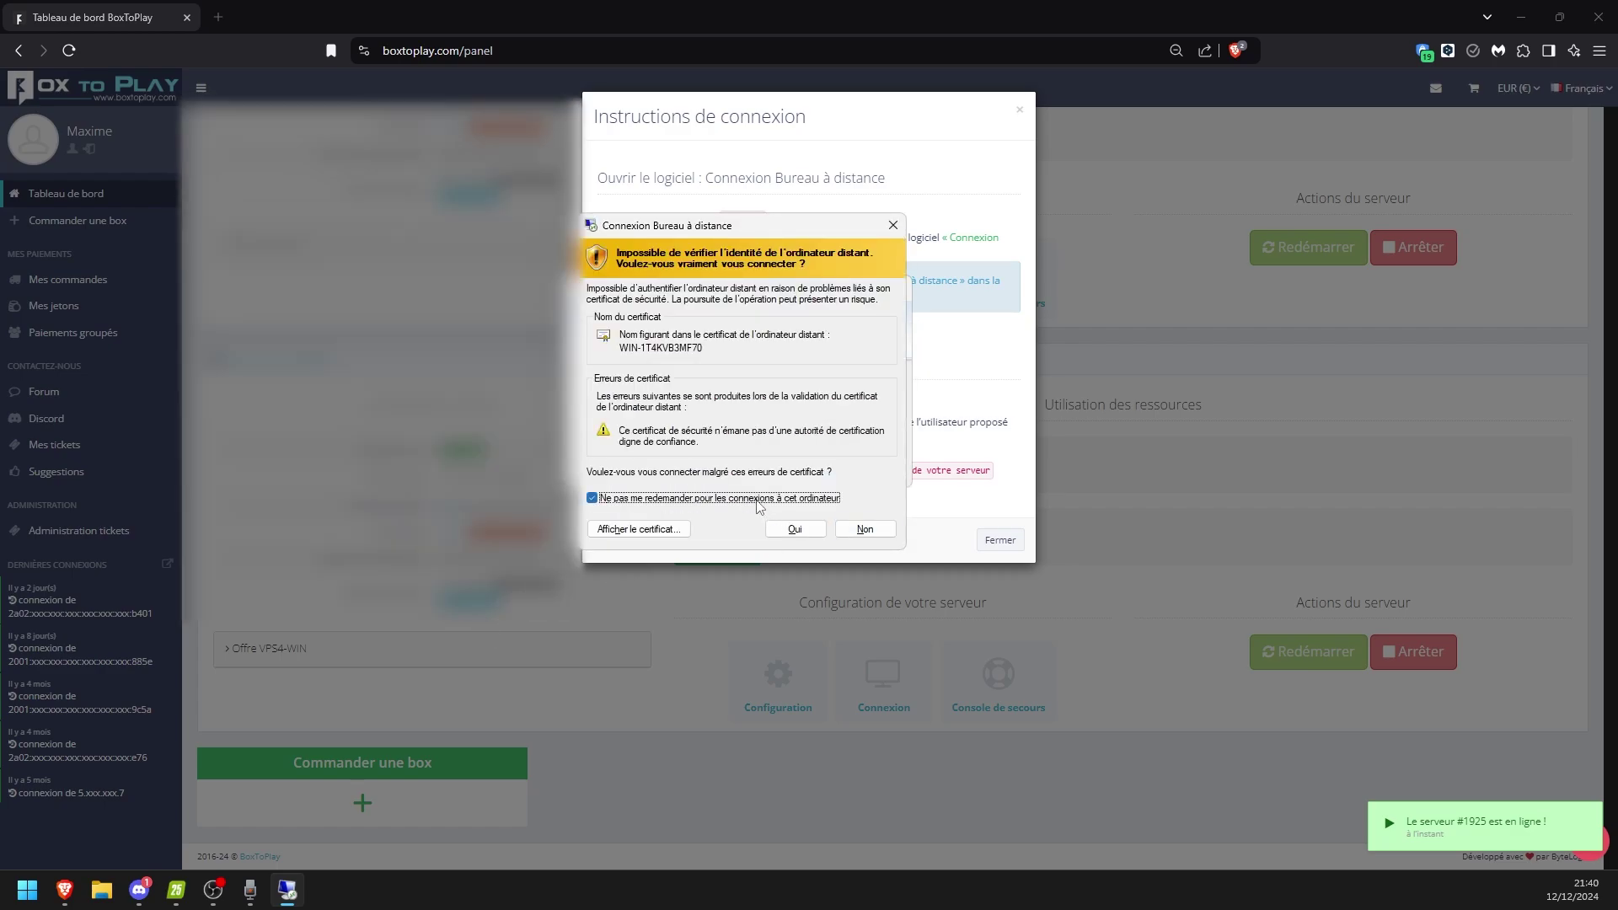
click(794, 529)
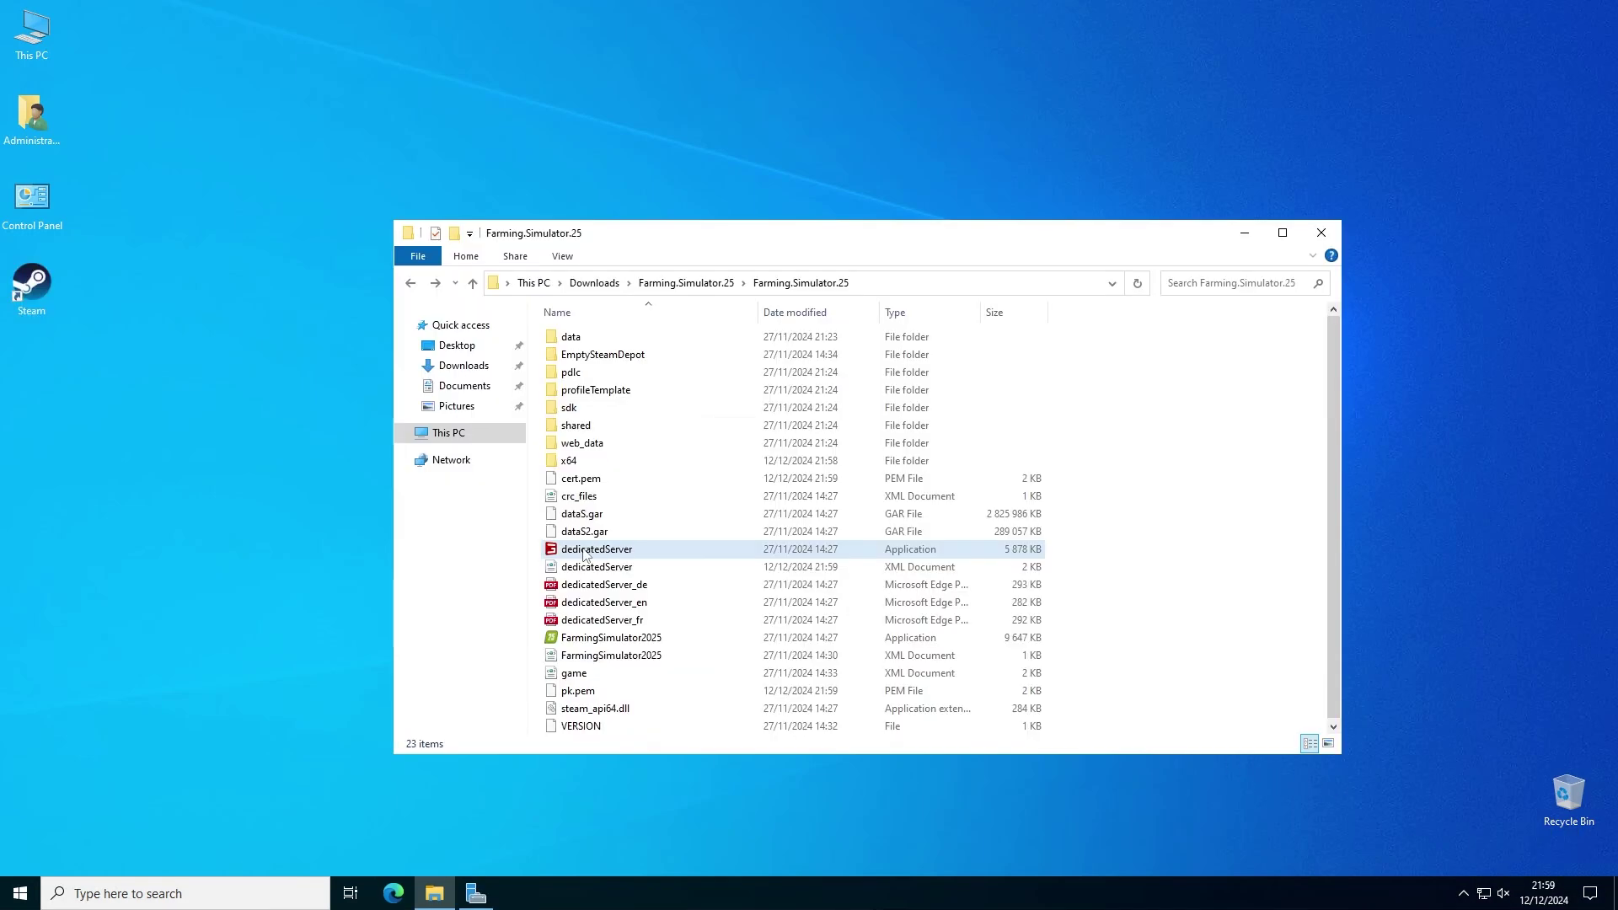
- Run the dedicatedServer application from the Farming.Simulator.25 folder on the VPS
click(584, 551)
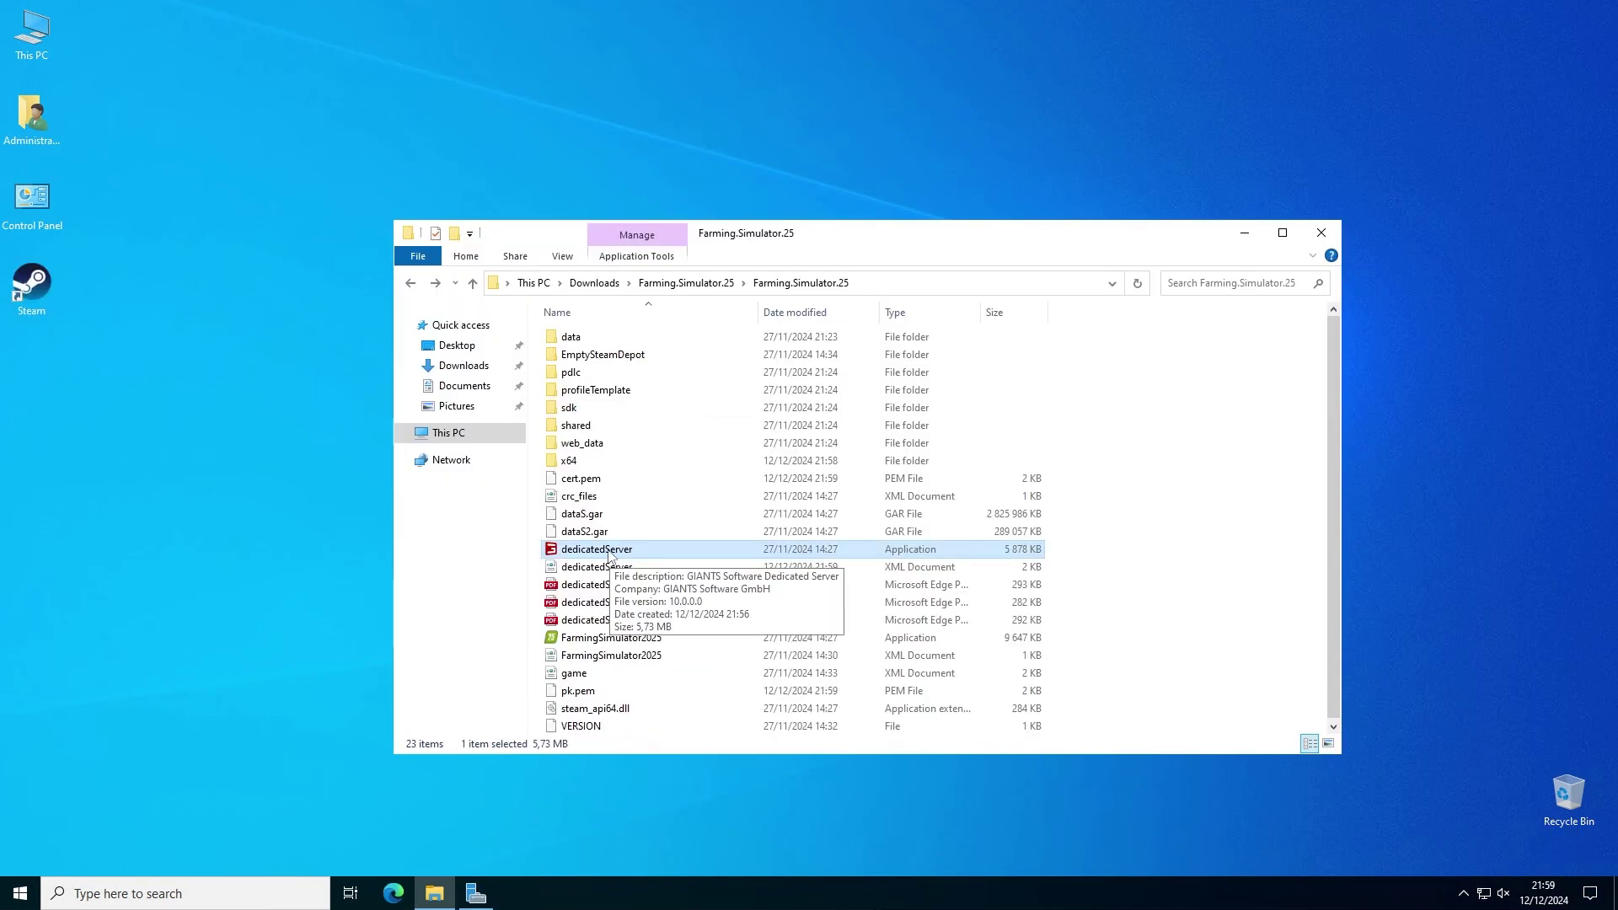
double_click(609, 552)
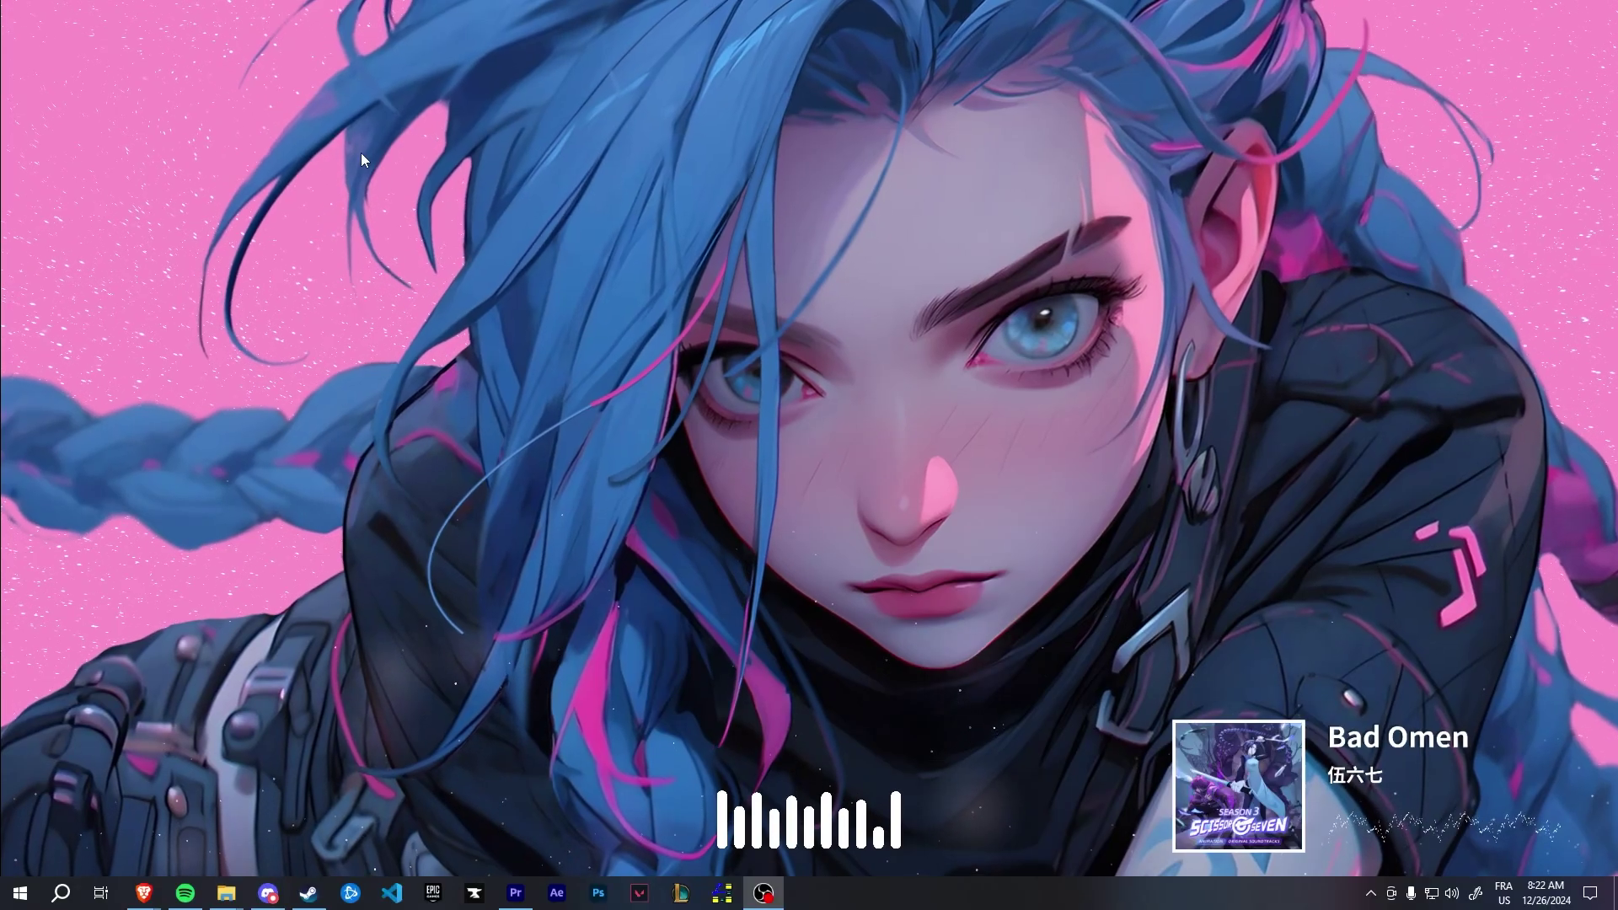
- Search Windows for the Server Manager application with "gestionnaire de serveur"
key(super)
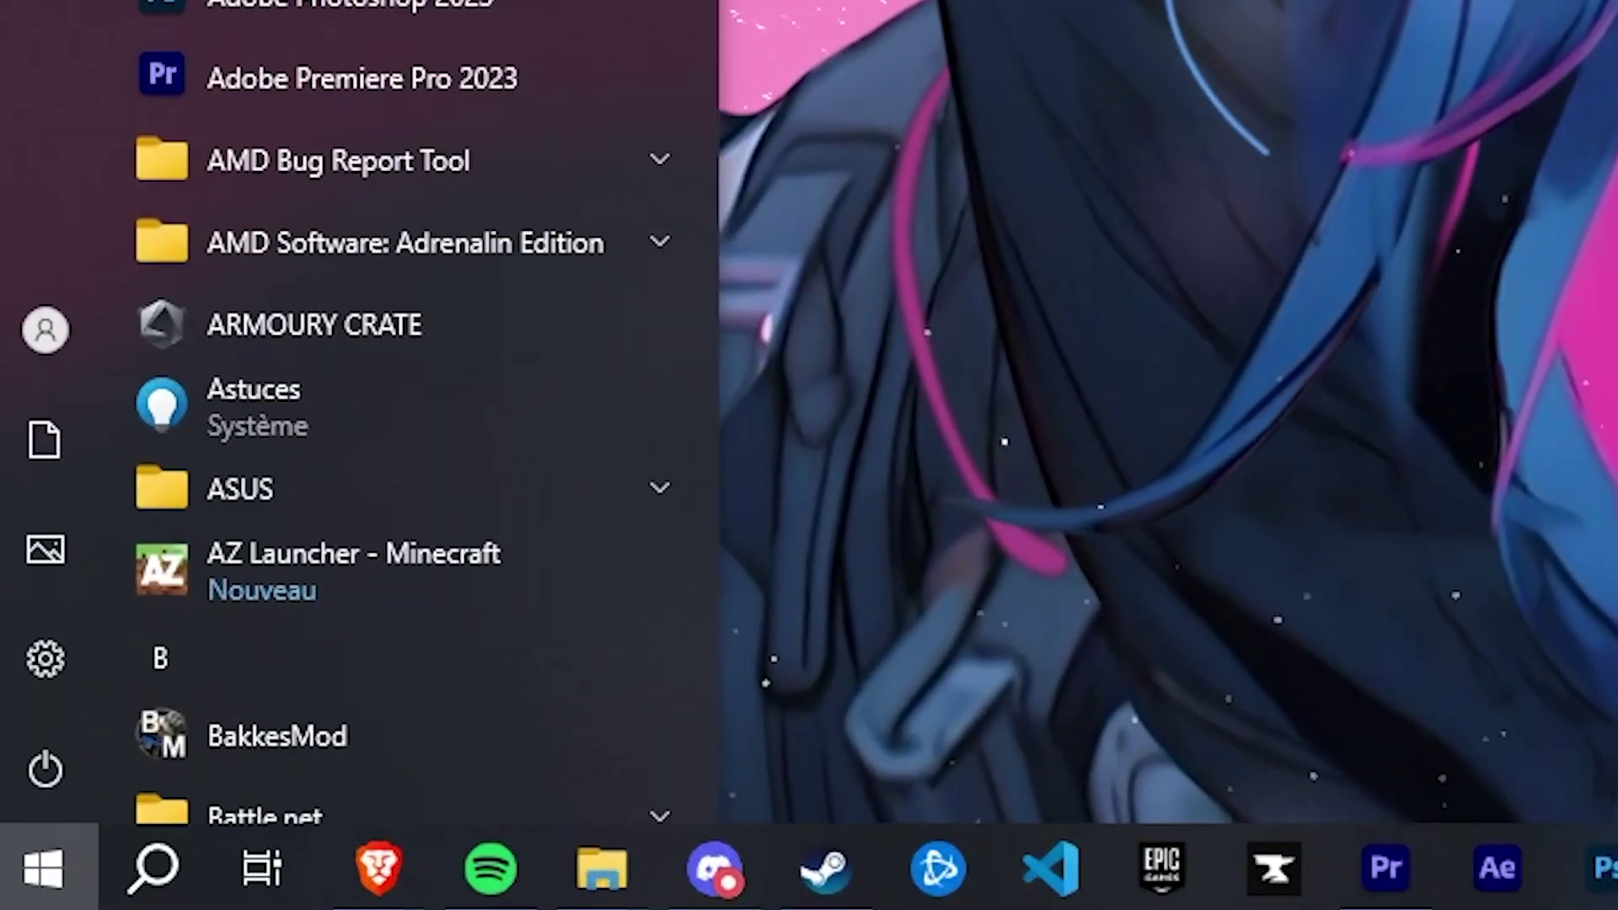
text(gestionnaire de server)
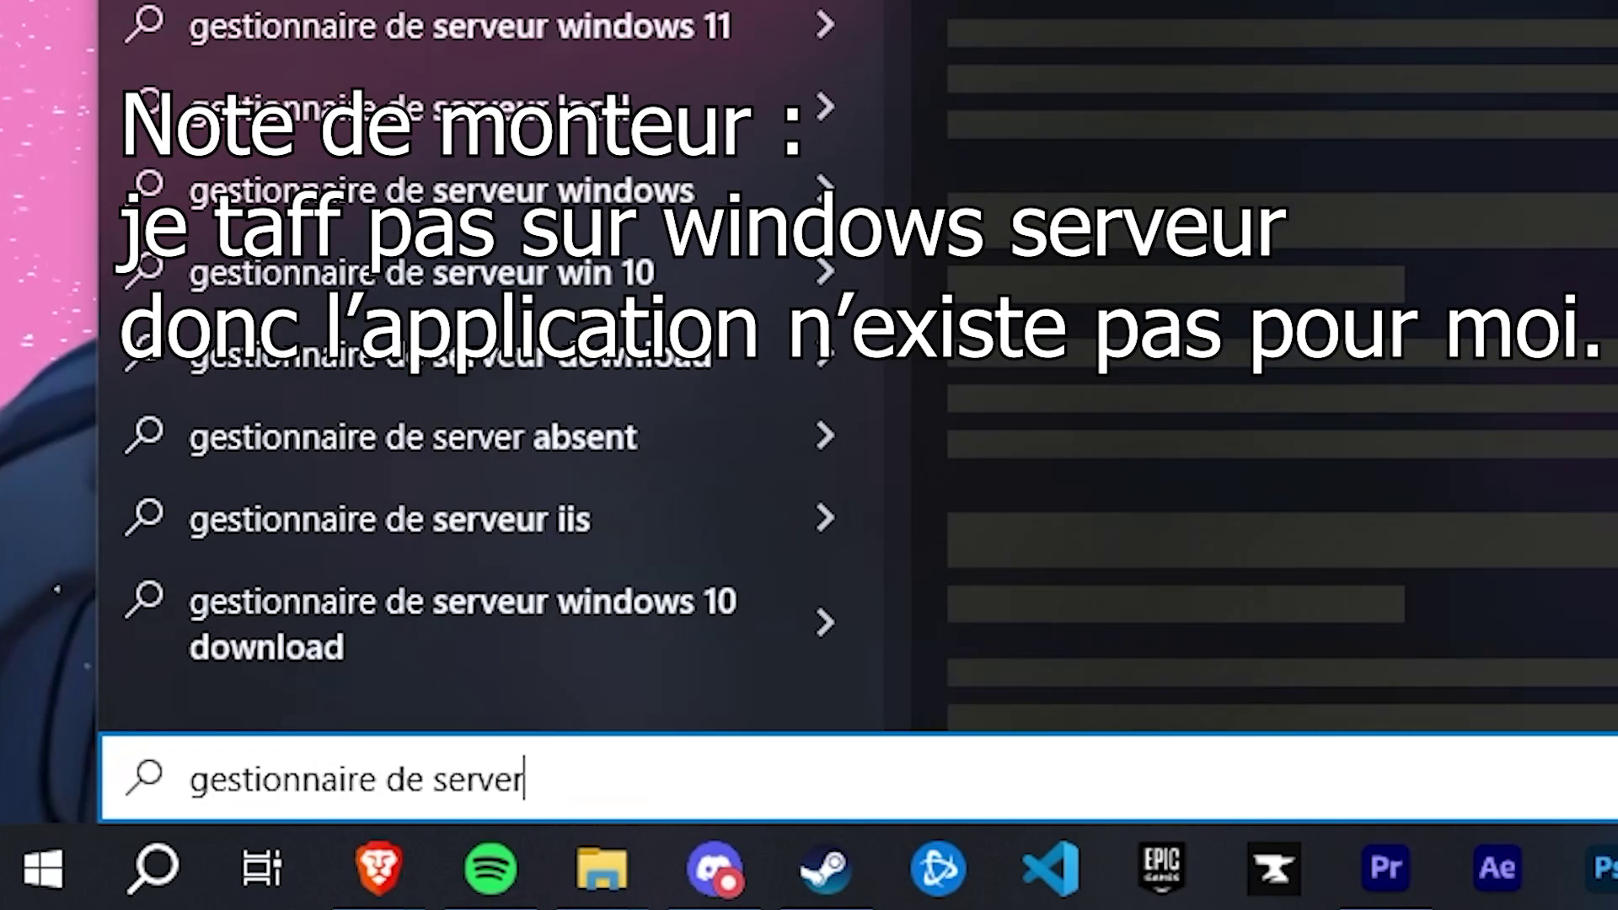
key(BackSpace)
text(ur)
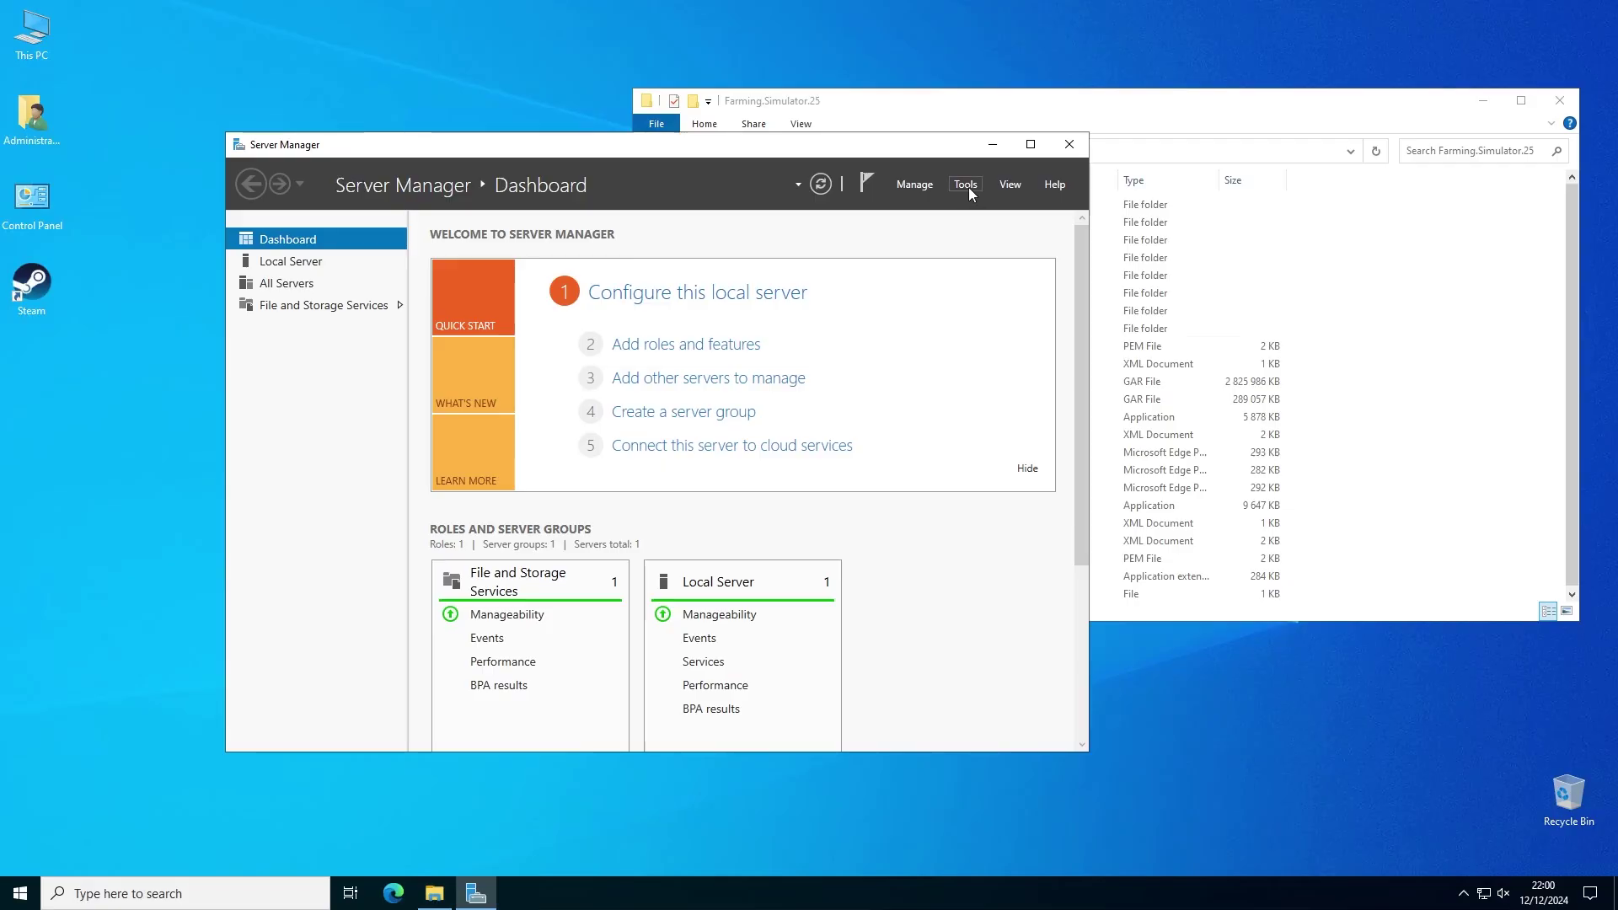
- Open Windows Defender Firewall with Advanced Security from Server Manager and display its inbound rules
click(966, 185)
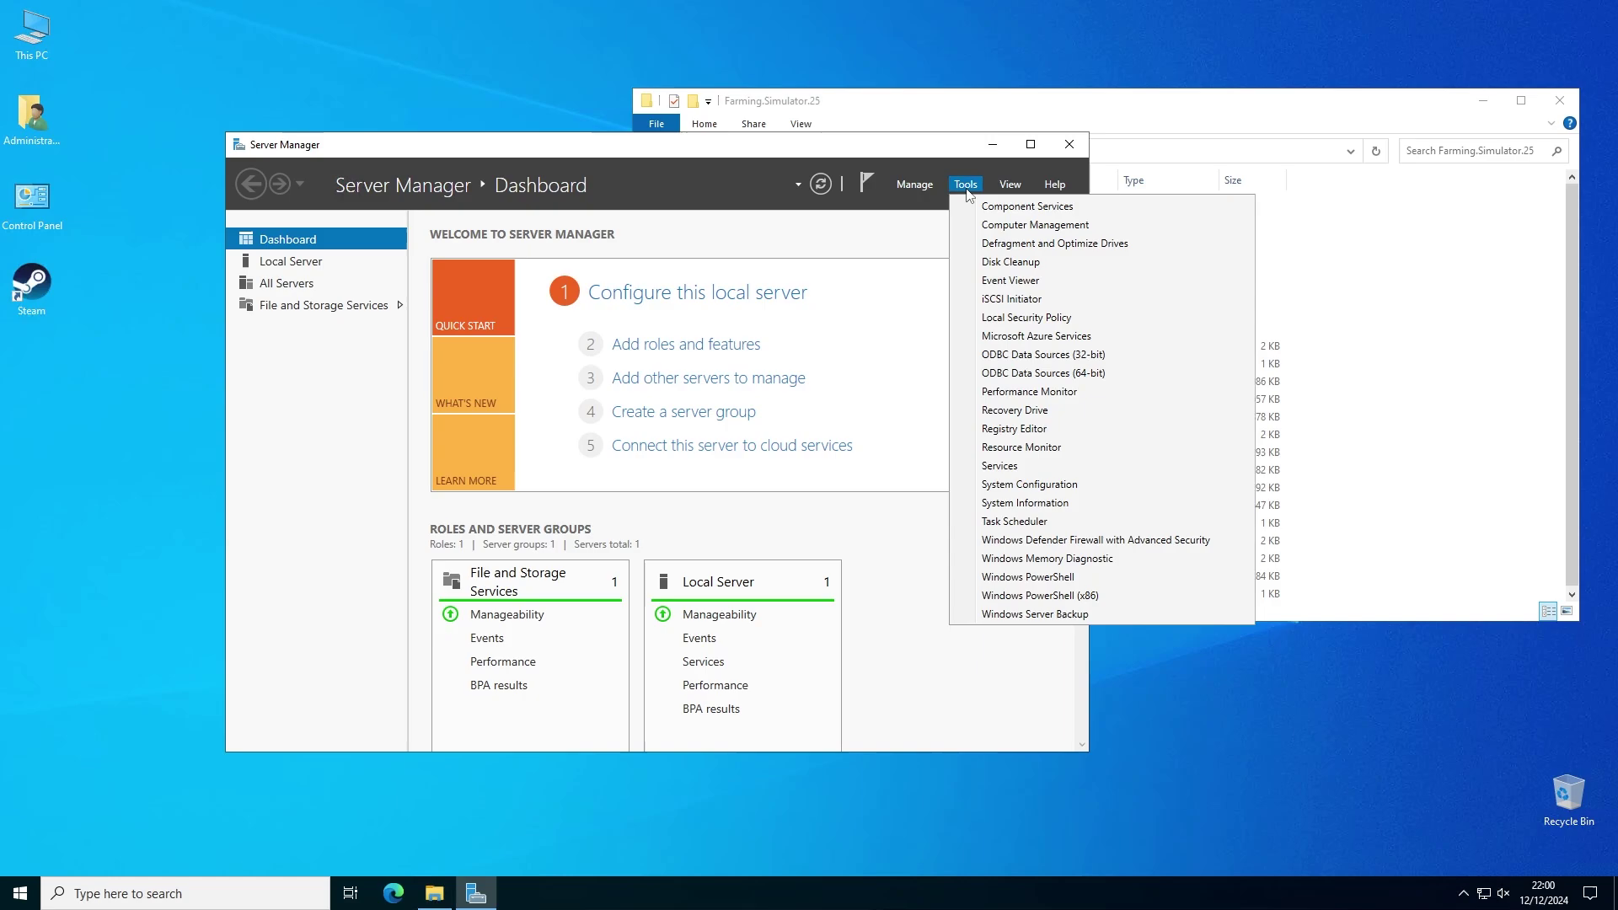
click(1021, 541)
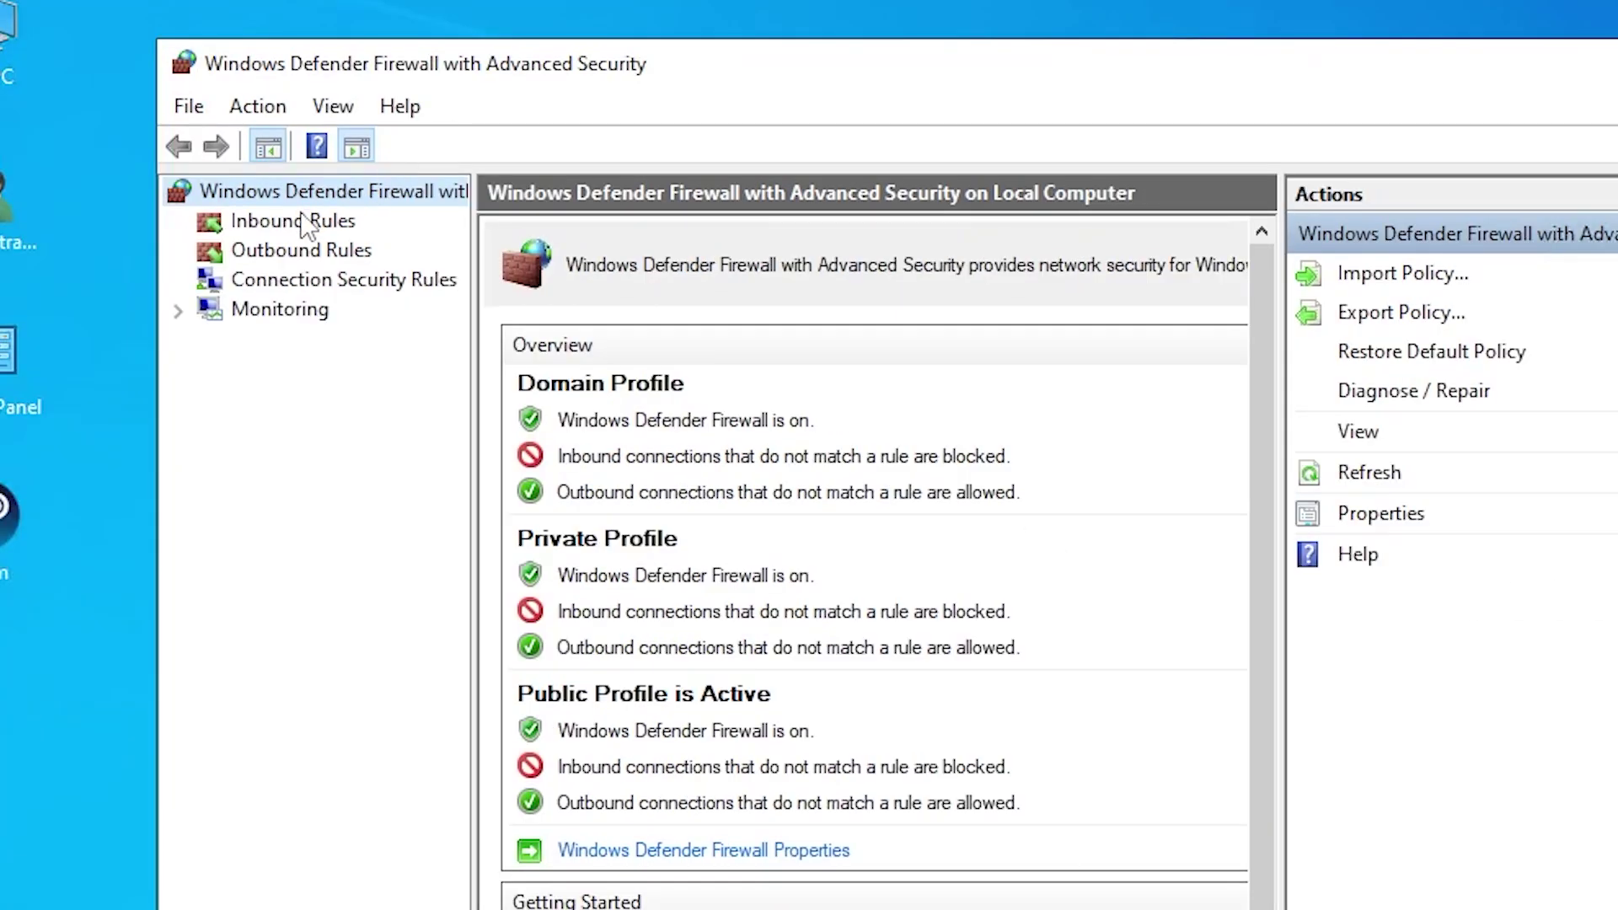
click(159, 182)
click(131, 217)
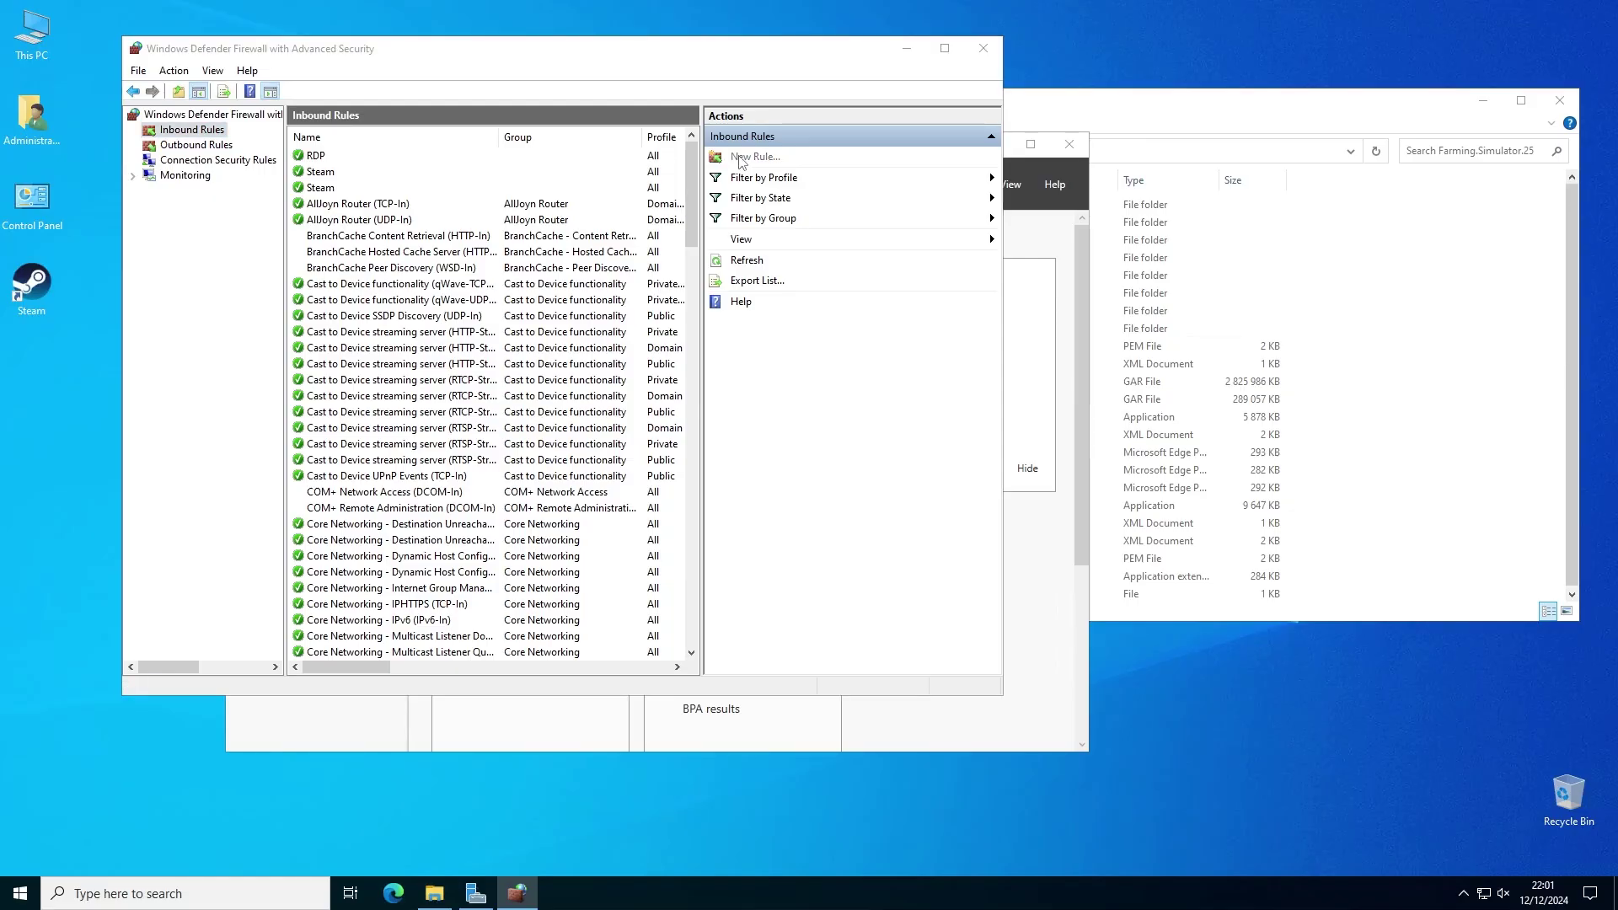
- Start a new inbound rule of type Port for TCP on specific local port 8080
click(743, 158)
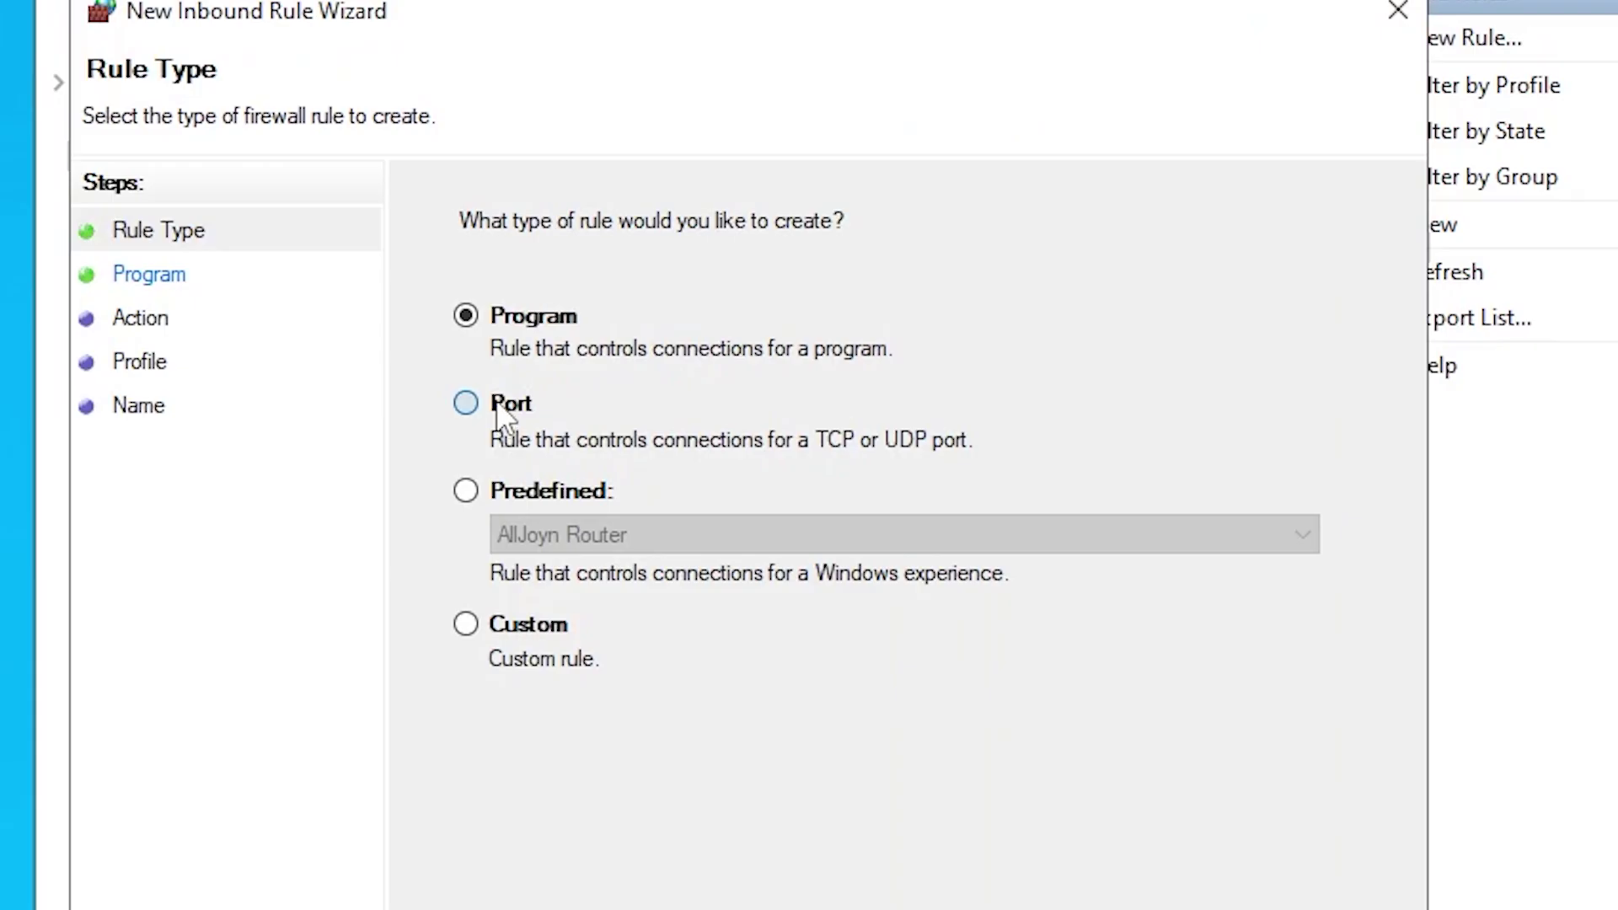
click(340, 320)
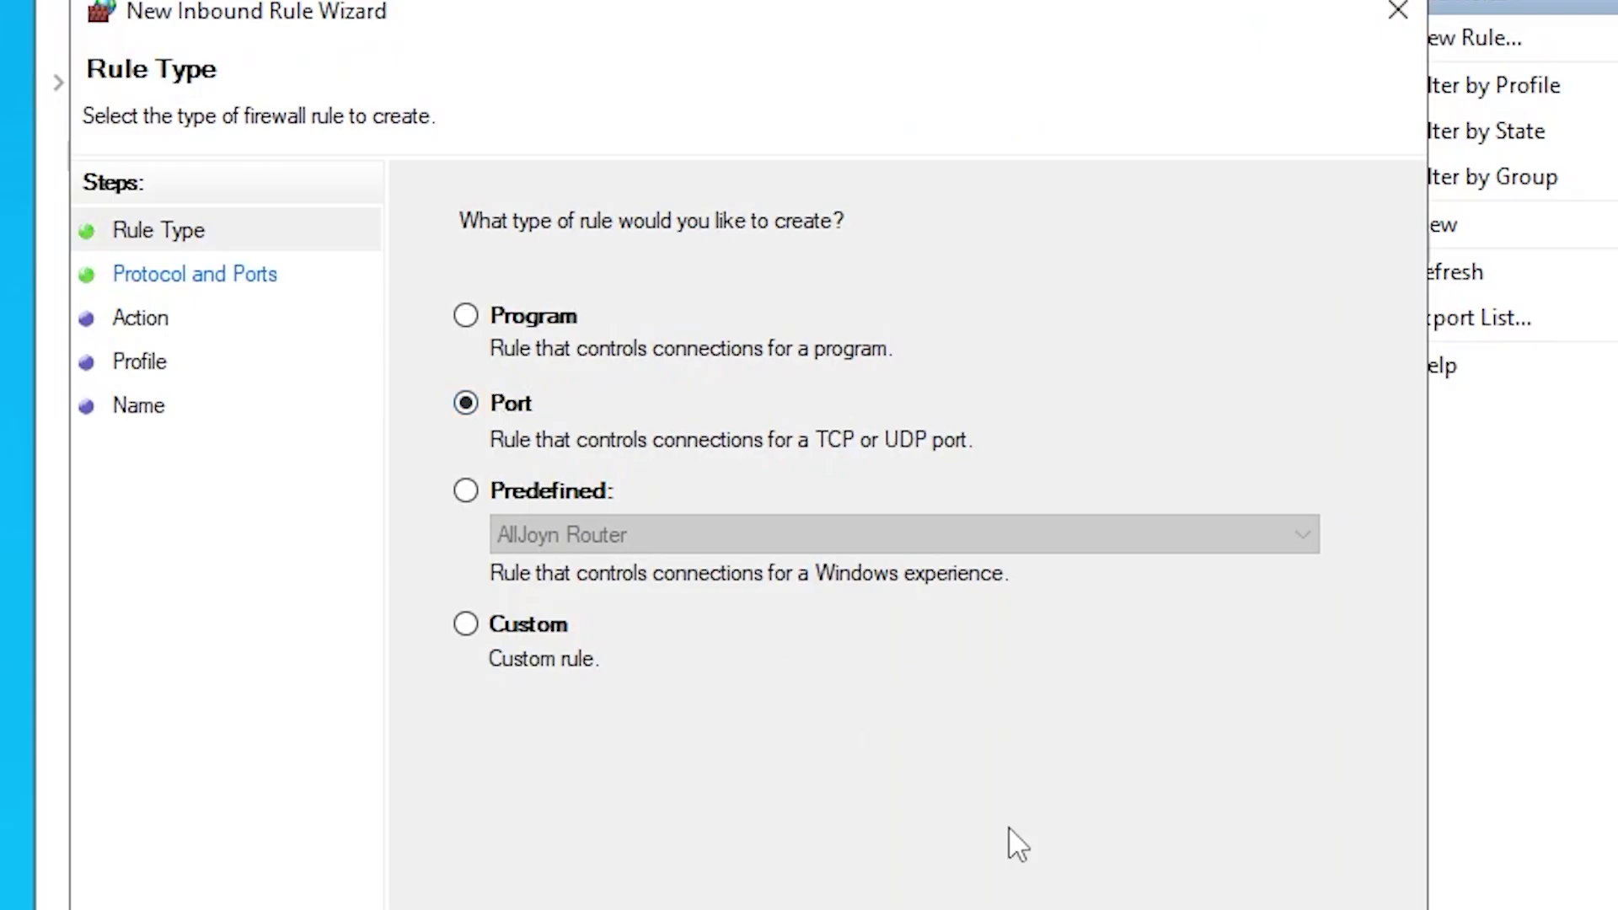
key(Return)
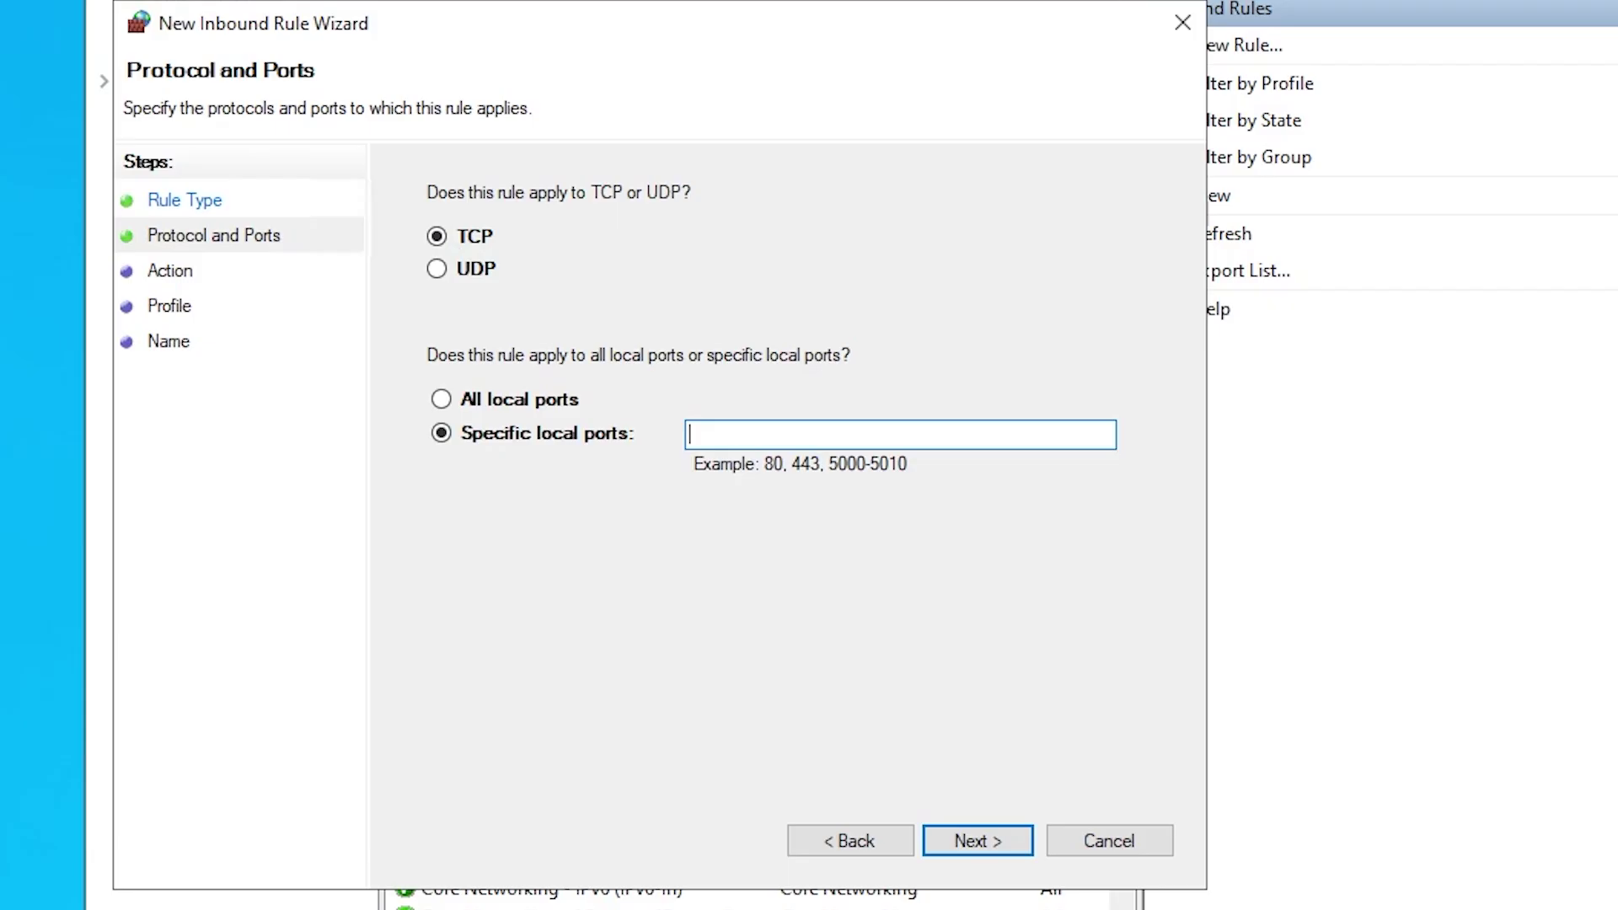
text(8080)
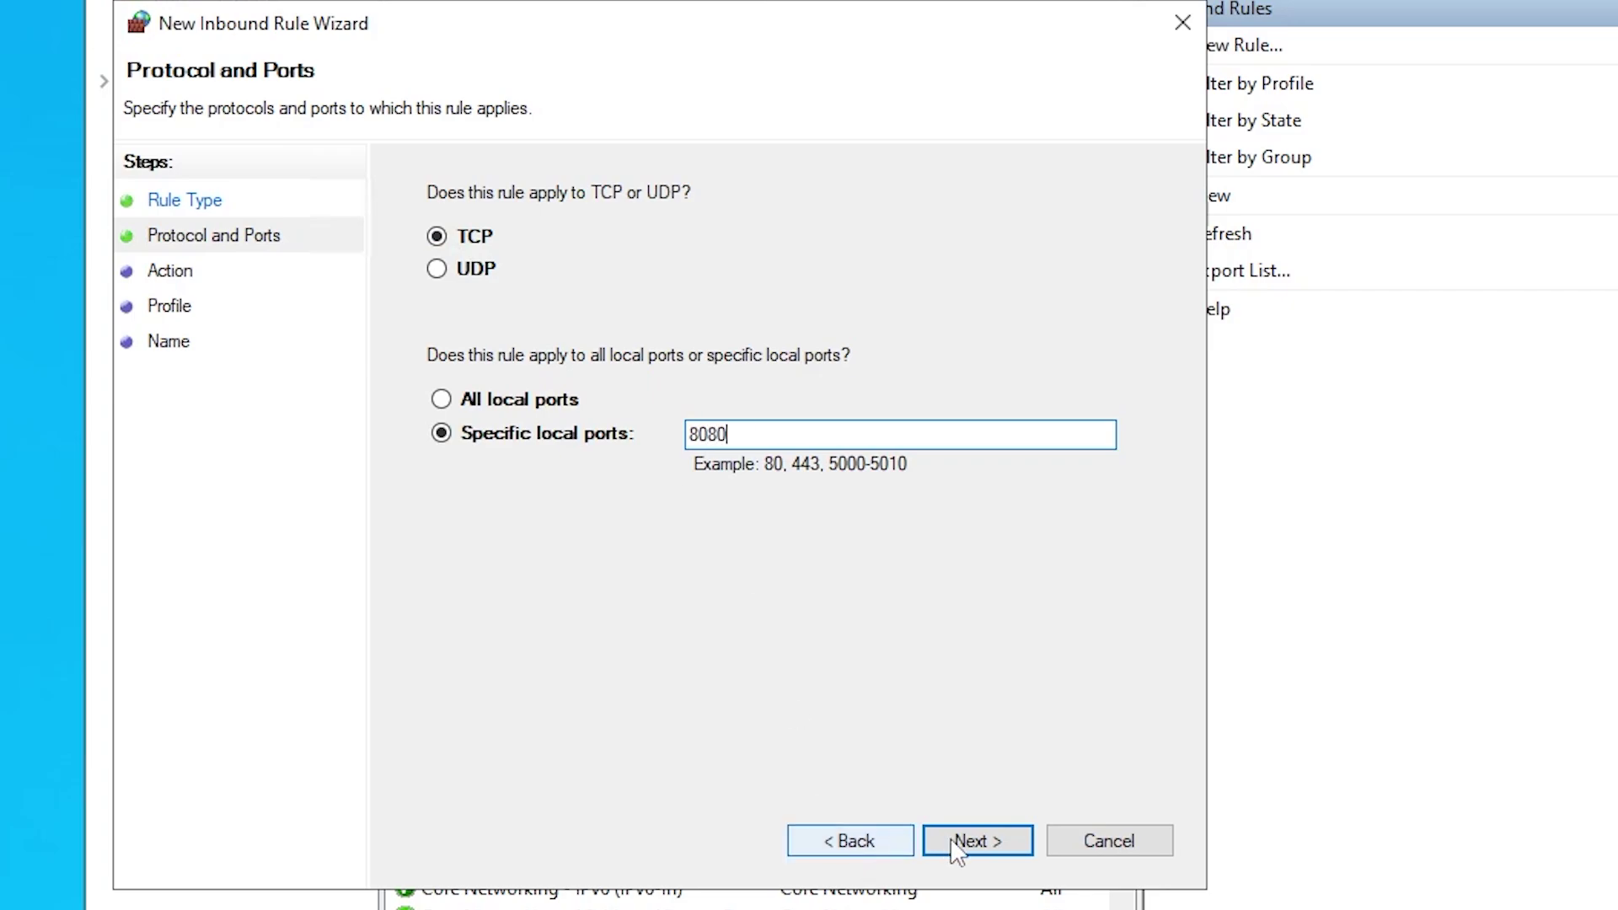
click(970, 843)
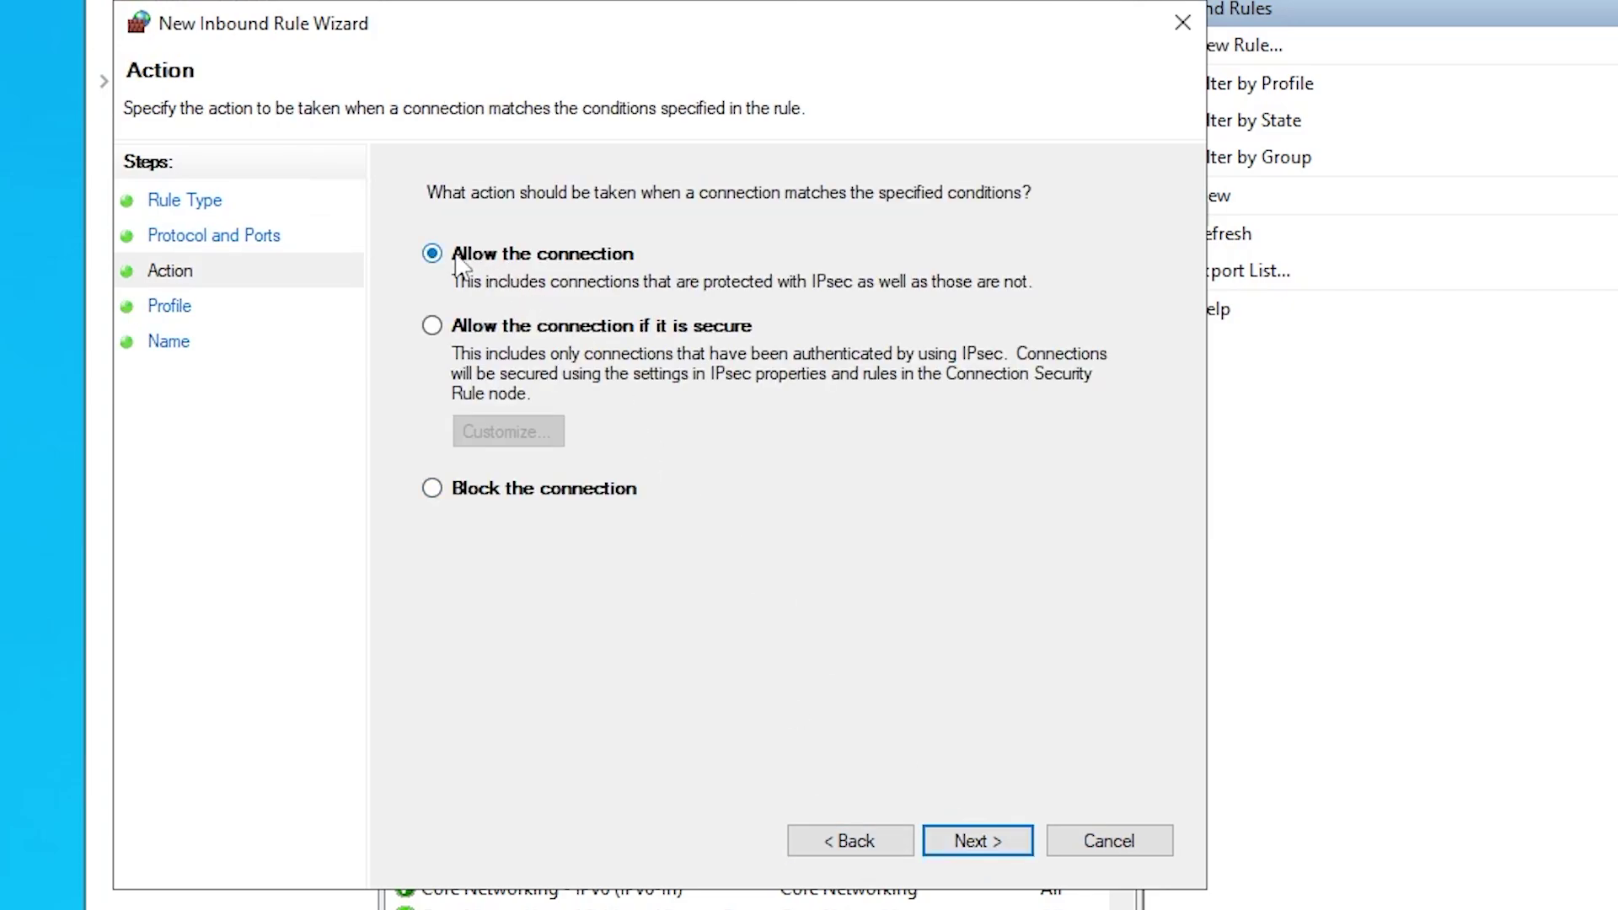
- Allow the connection on the Domain, Private and Public profiles and finish the rule with the name test1
click(981, 845)
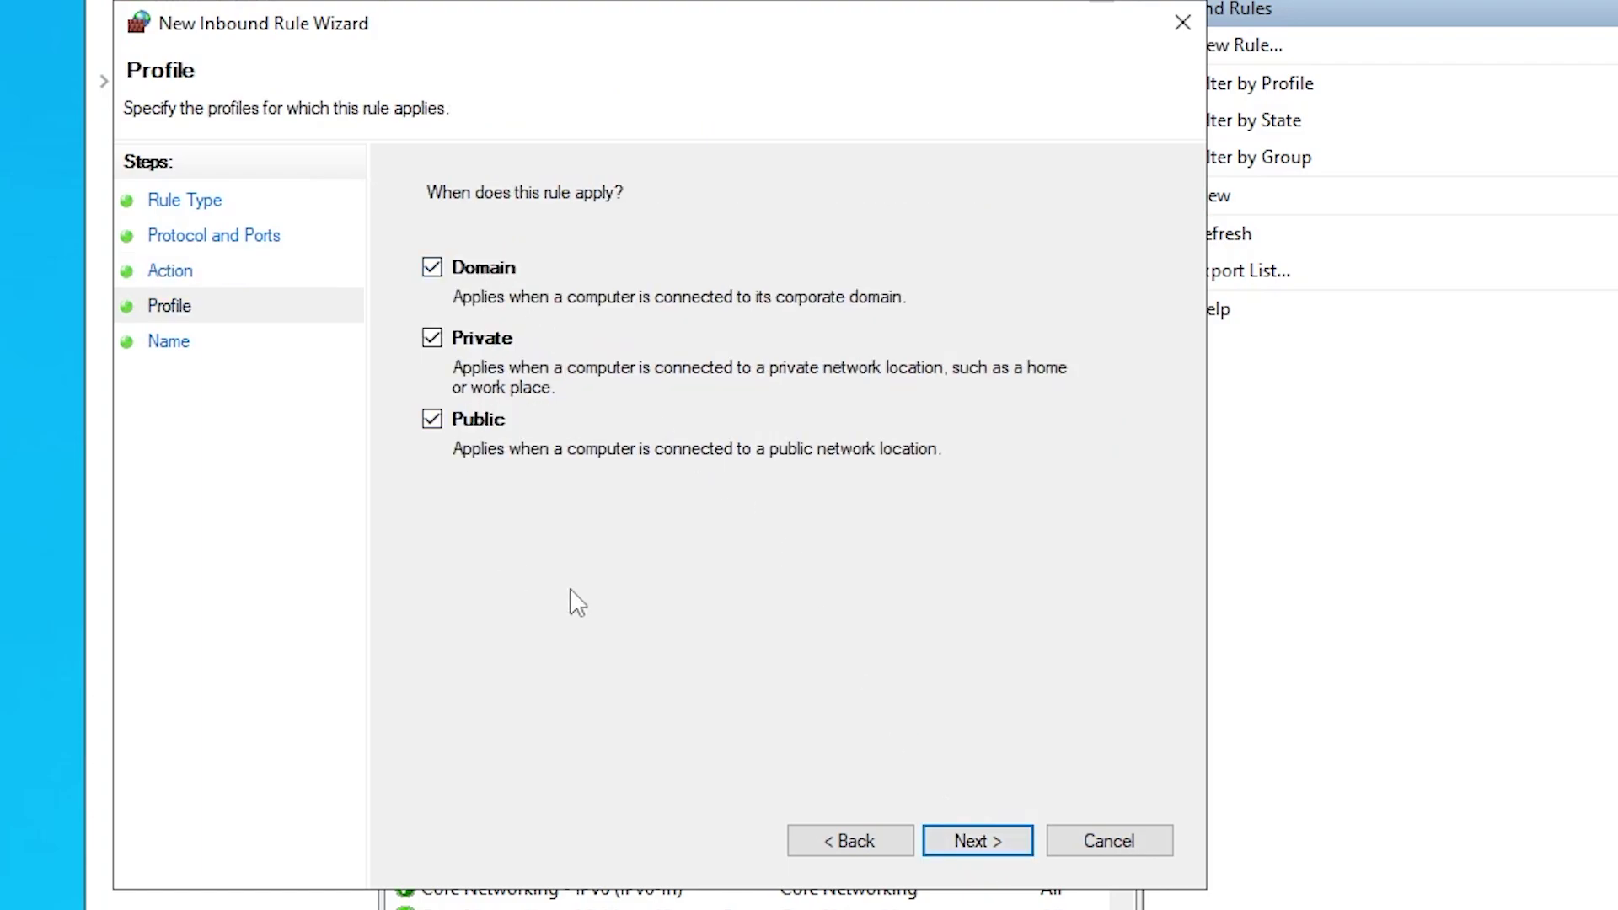
click(969, 842)
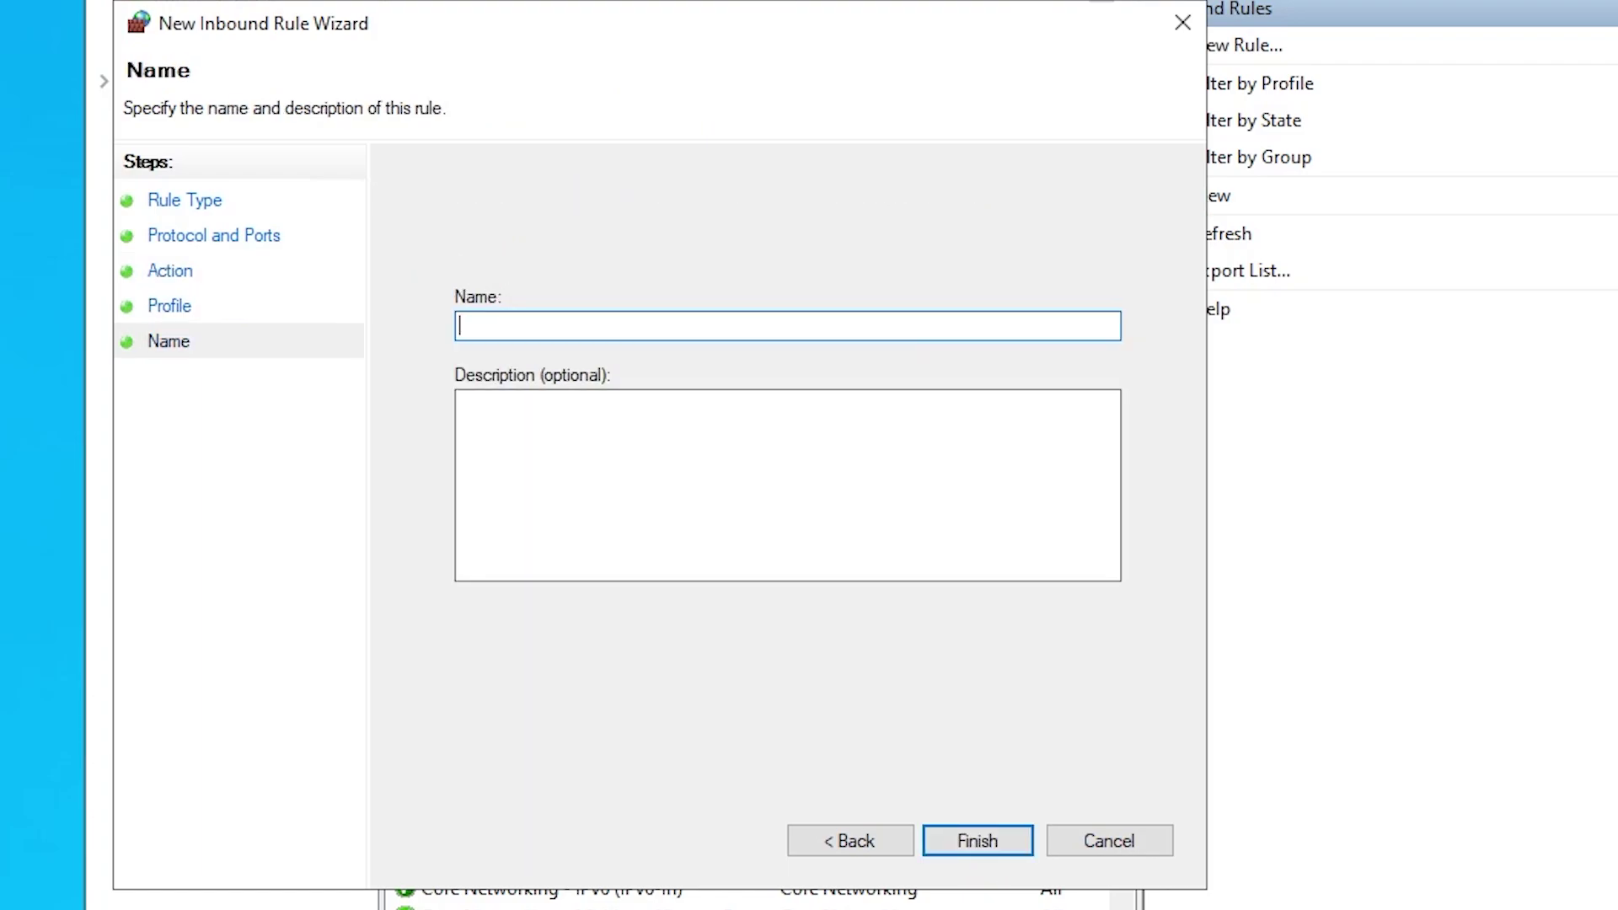
text(test1)
click(1018, 850)
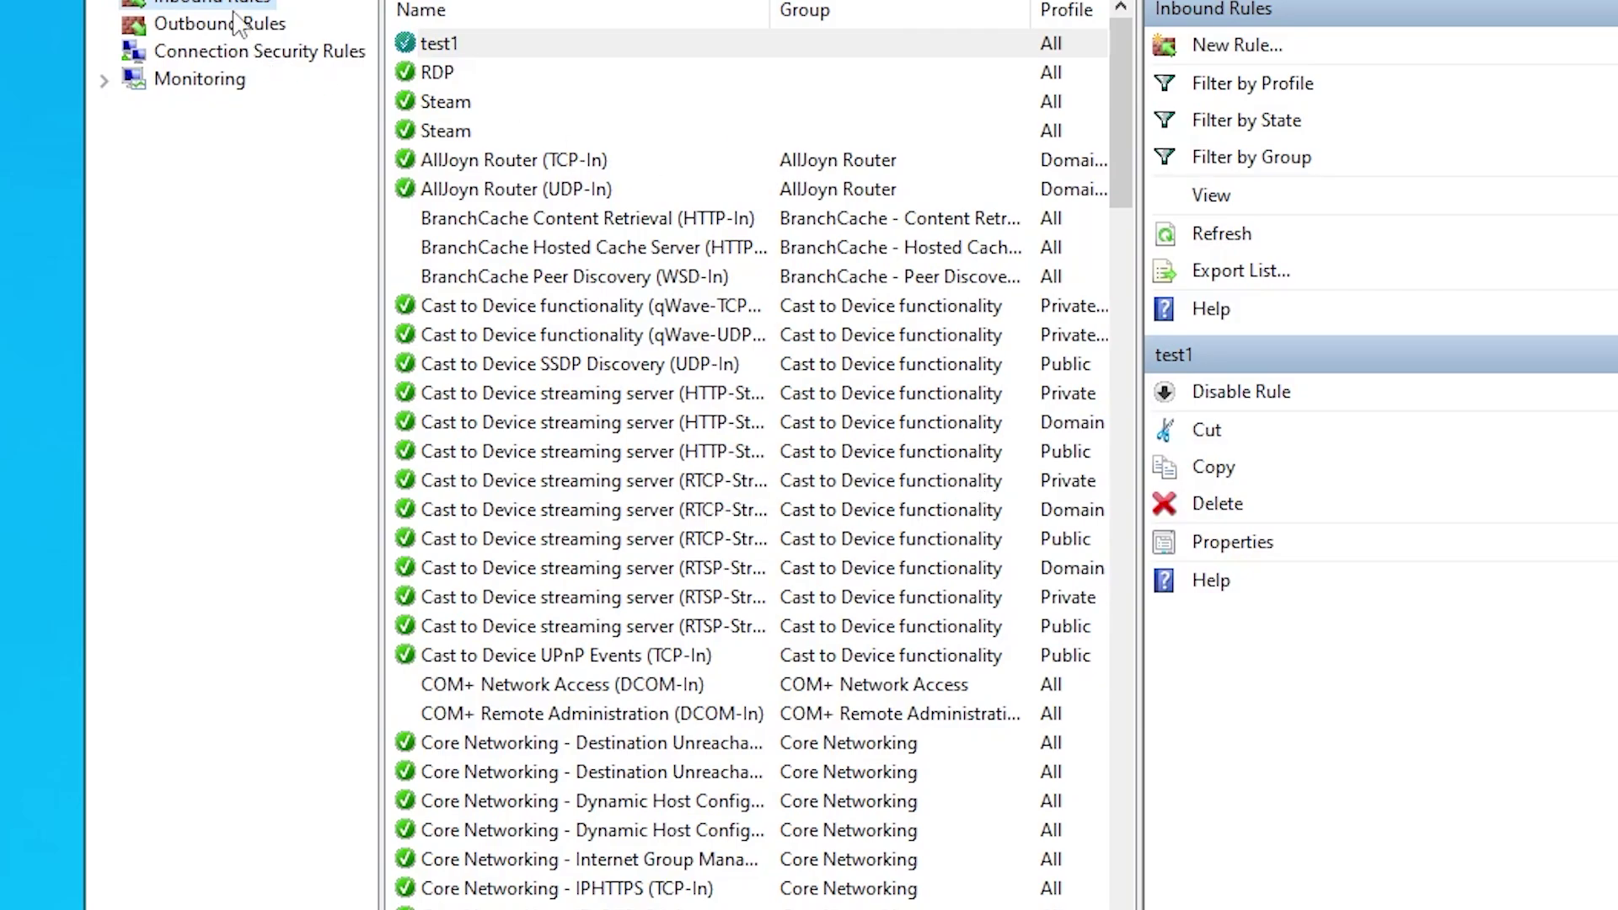
- Start a second inbound rule of type Port for UDP on specific local port 8080
click(1205, 47)
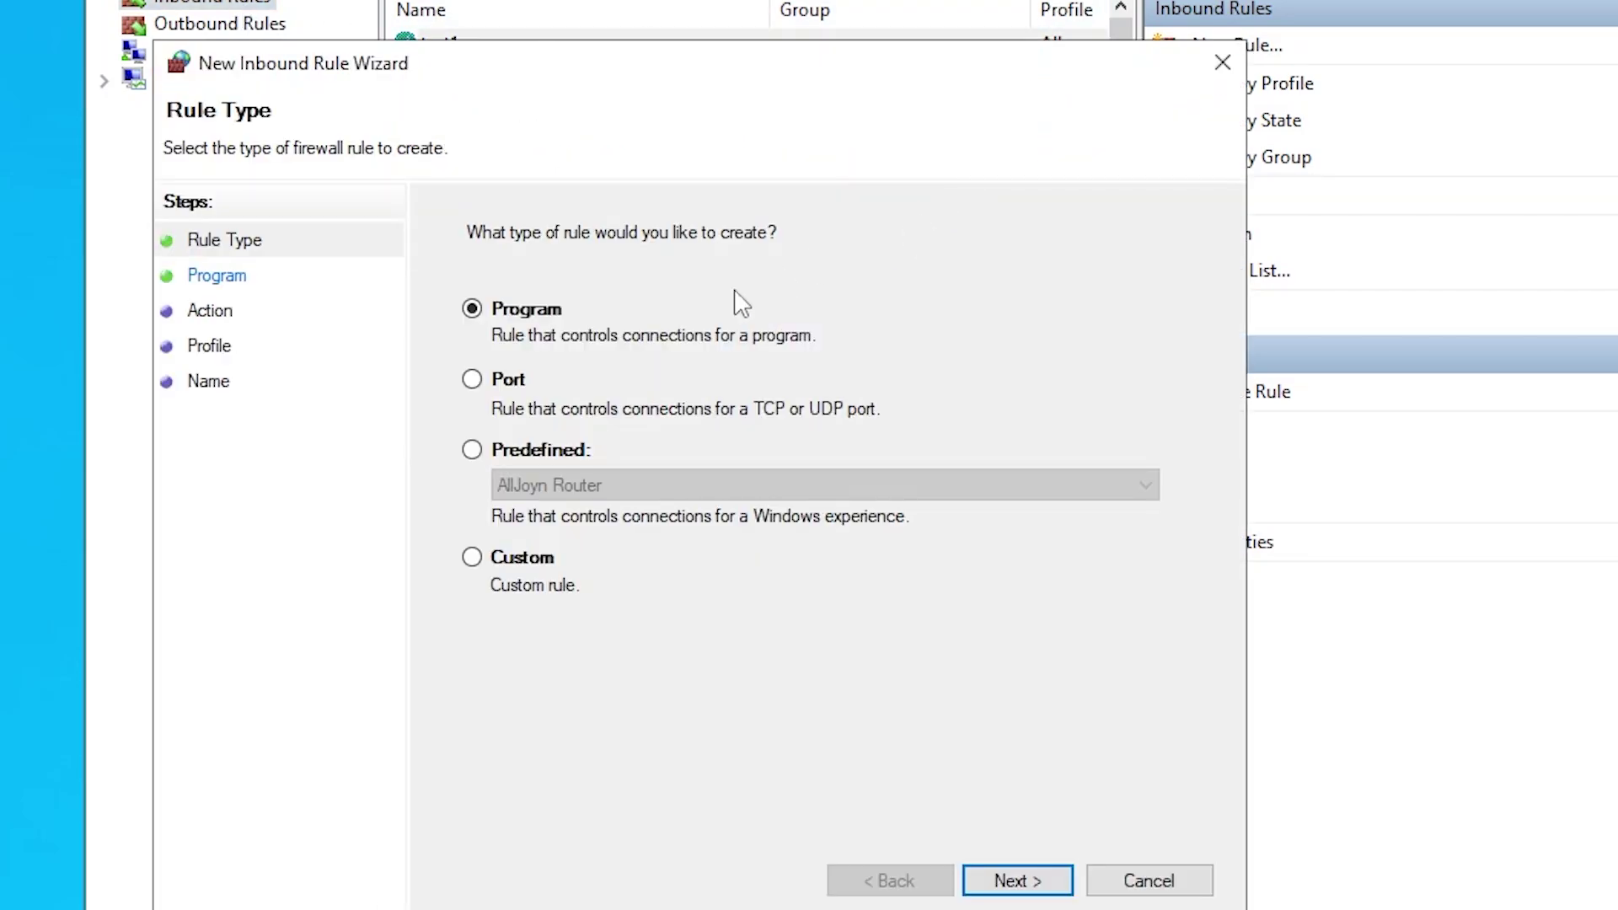
click(505, 380)
click(994, 877)
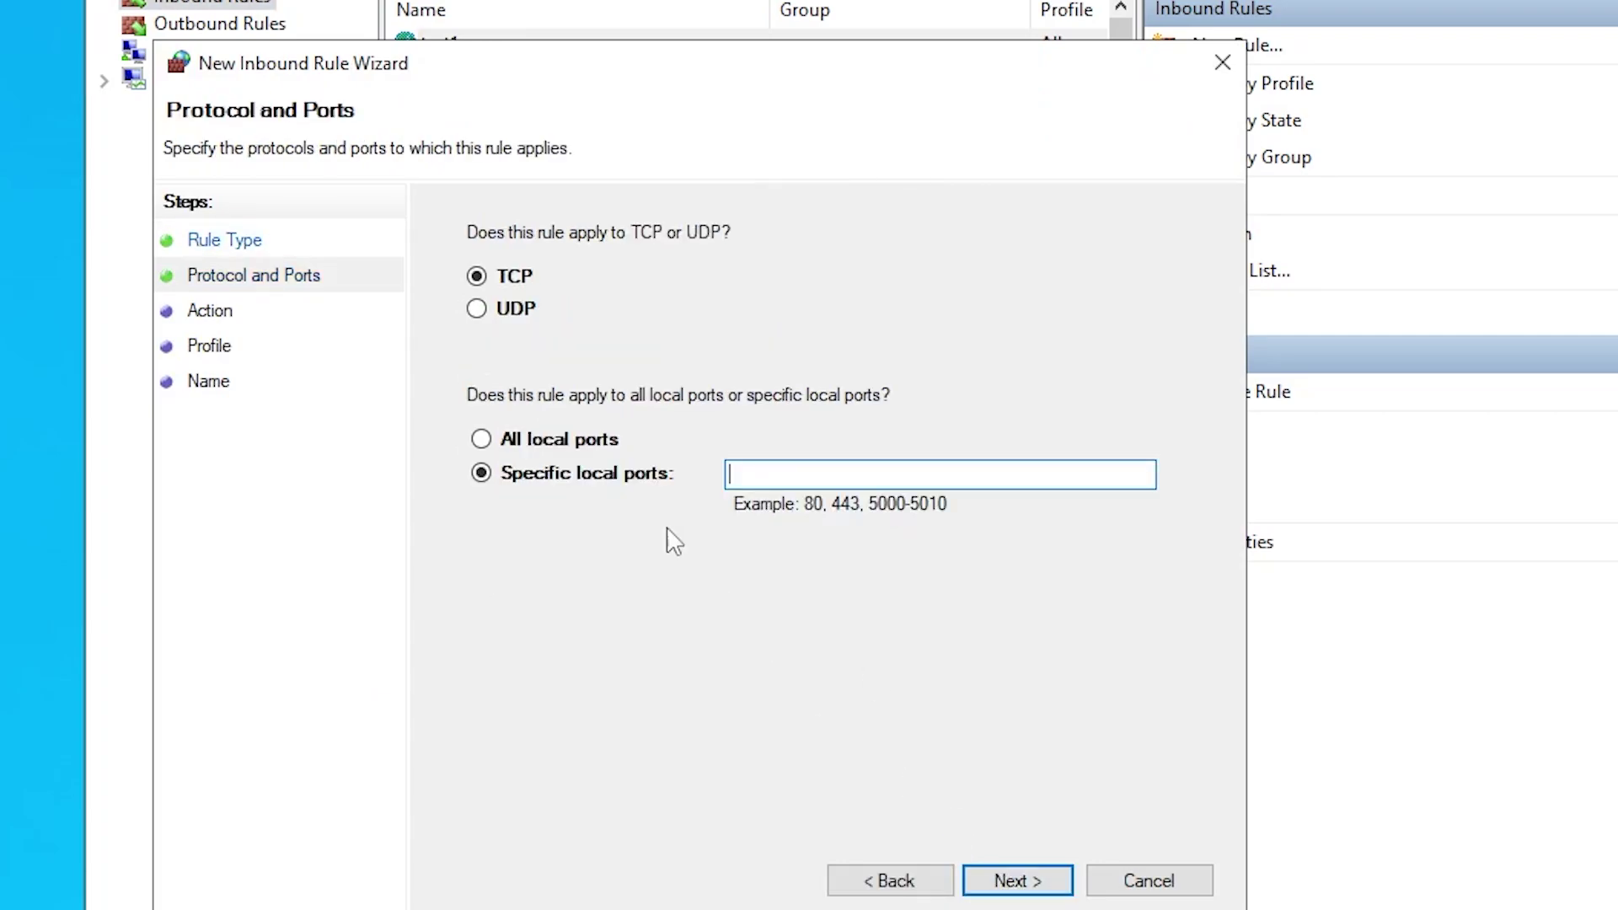
click(477, 308)
click(775, 479)
text(8080)
click(1020, 880)
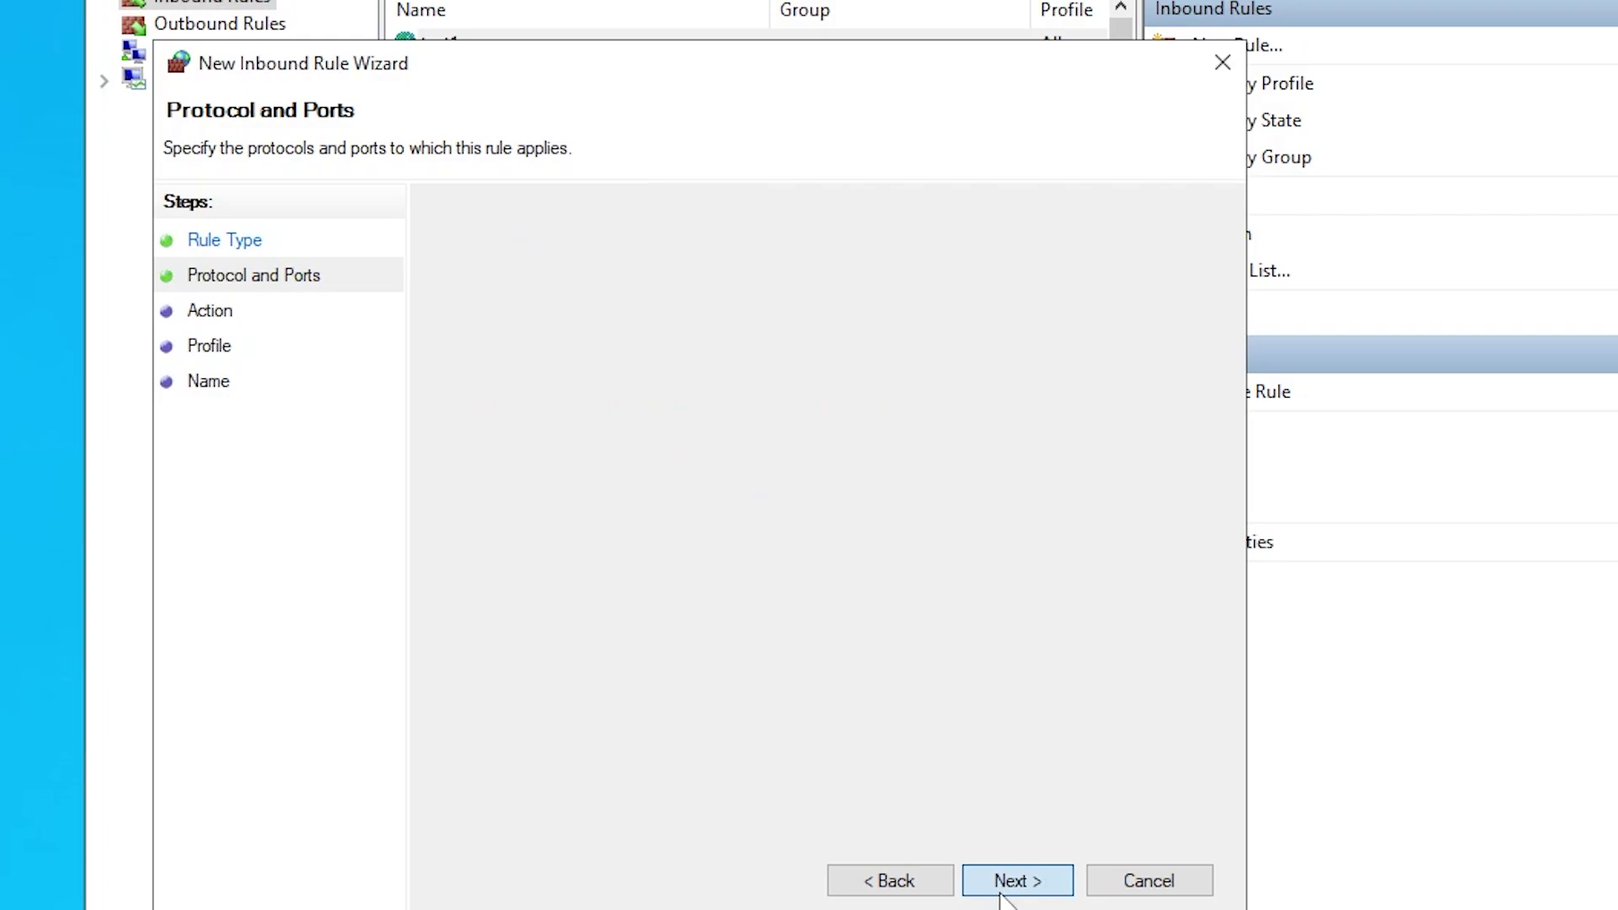
- Allow the UDP rule's connection on all three profiles and finish it with the name test2
click(1028, 887)
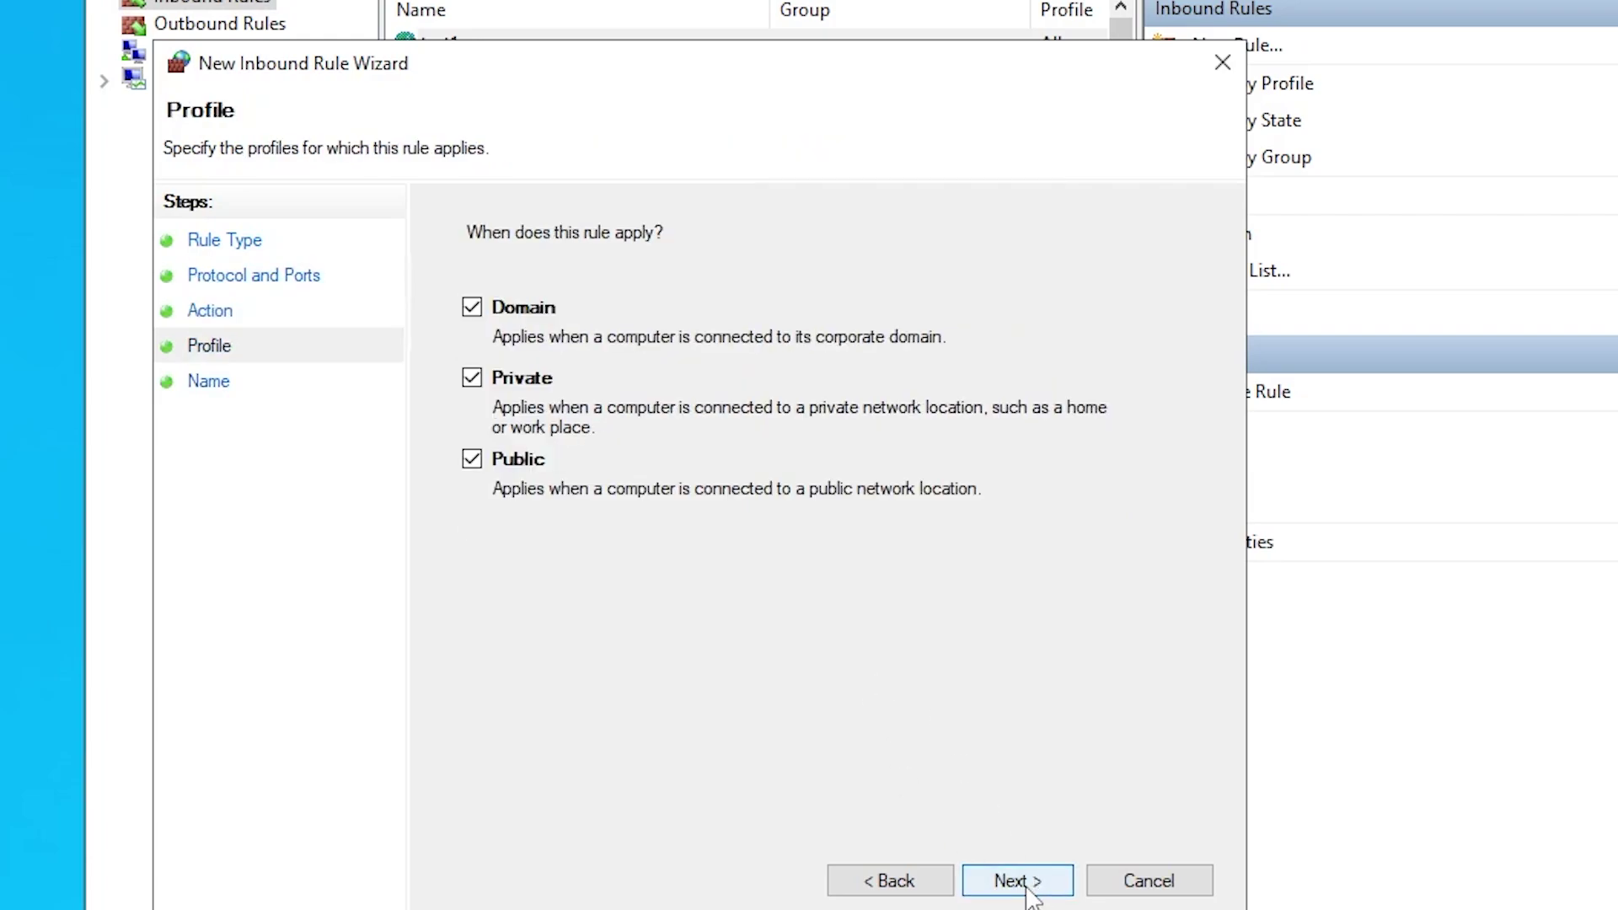
click(1027, 887)
text(test2)
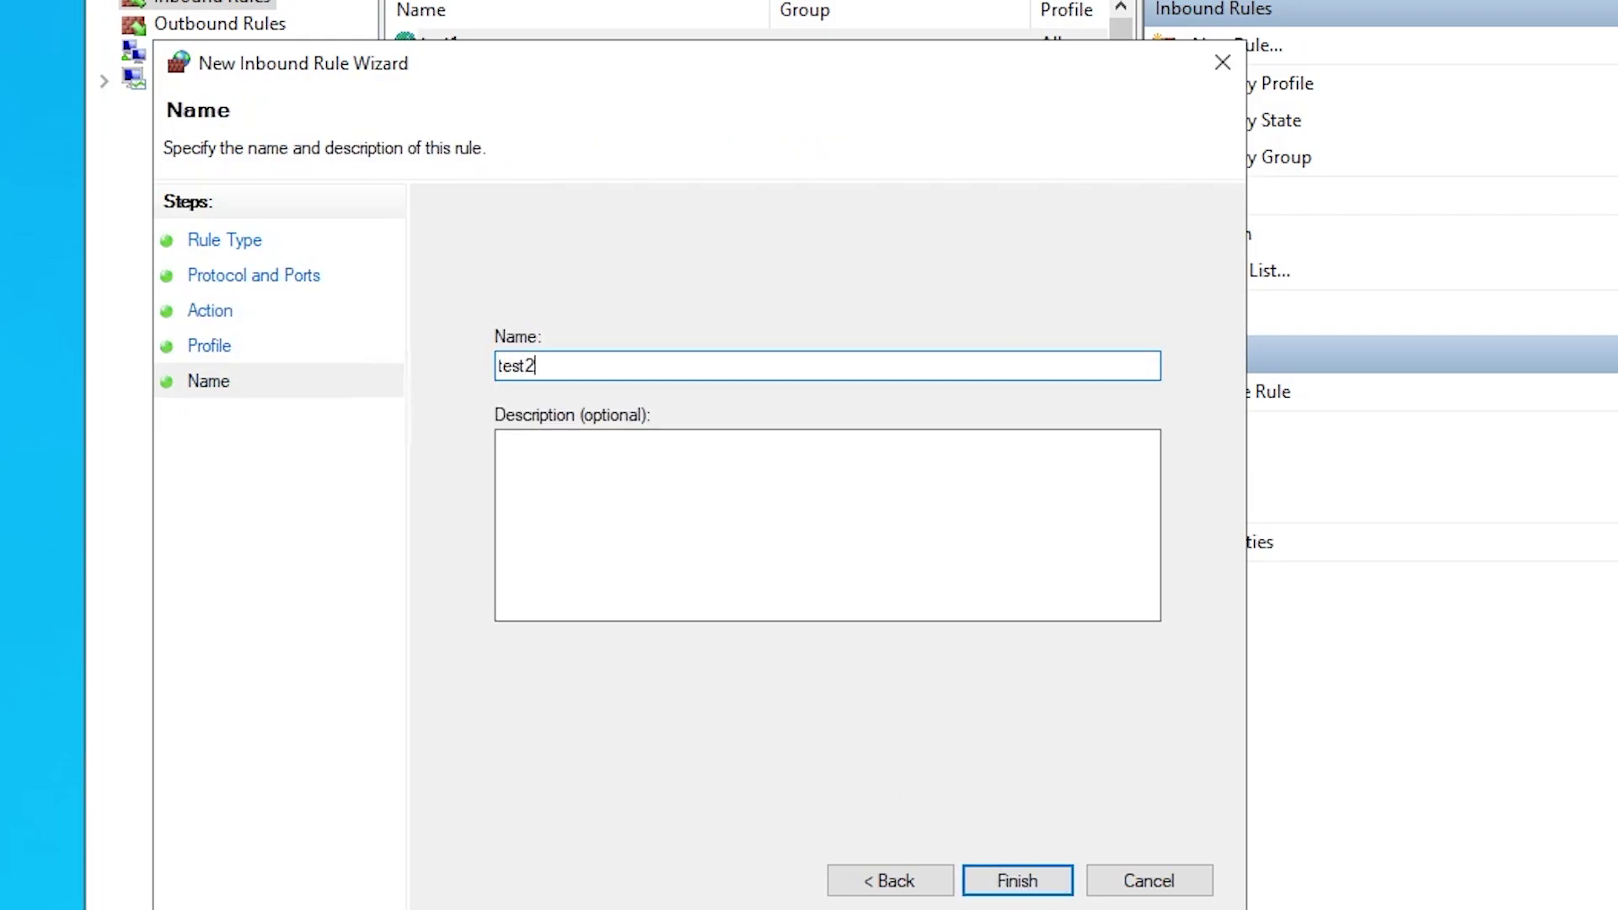
click(1019, 880)
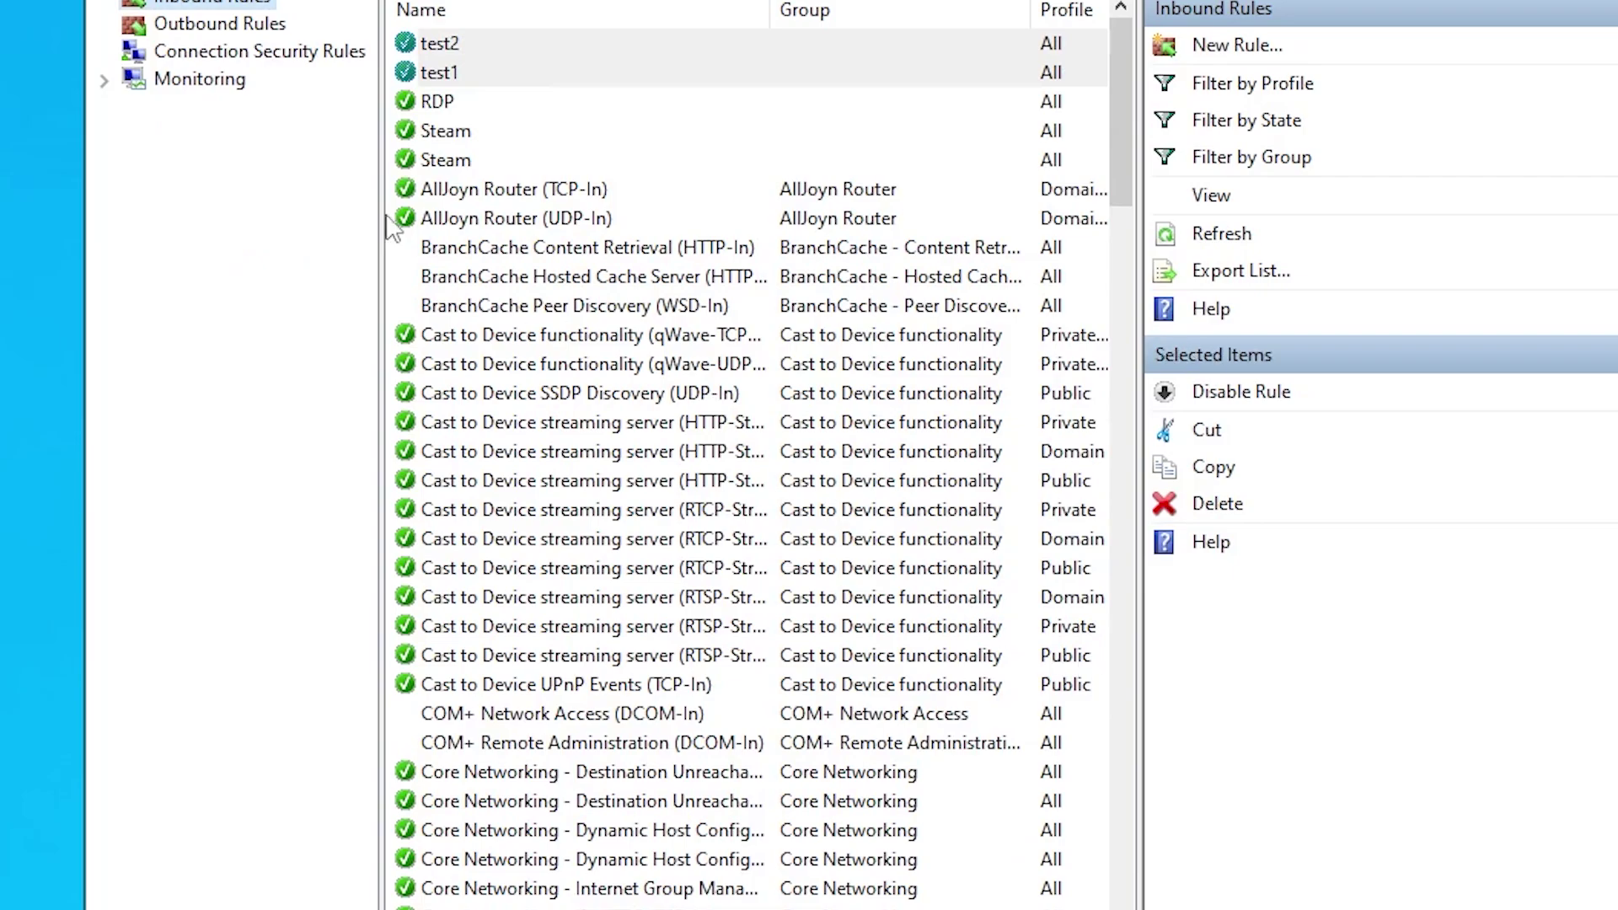
- Switch to the outbound rules and start a new rule of type Port for port 80
click(214, 25)
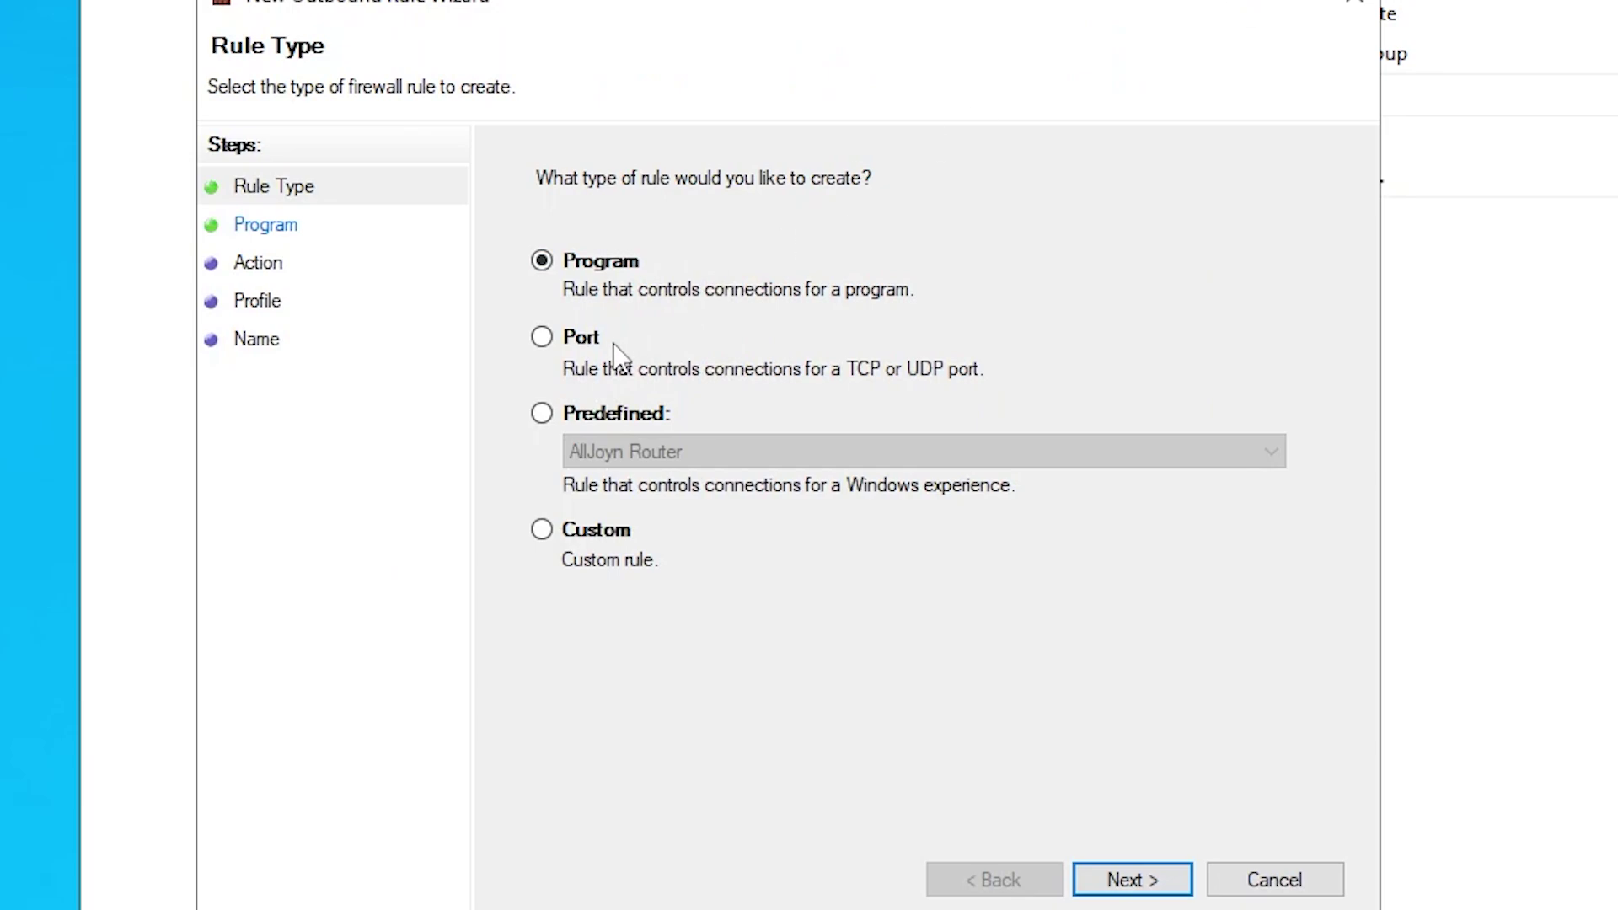
click(566, 344)
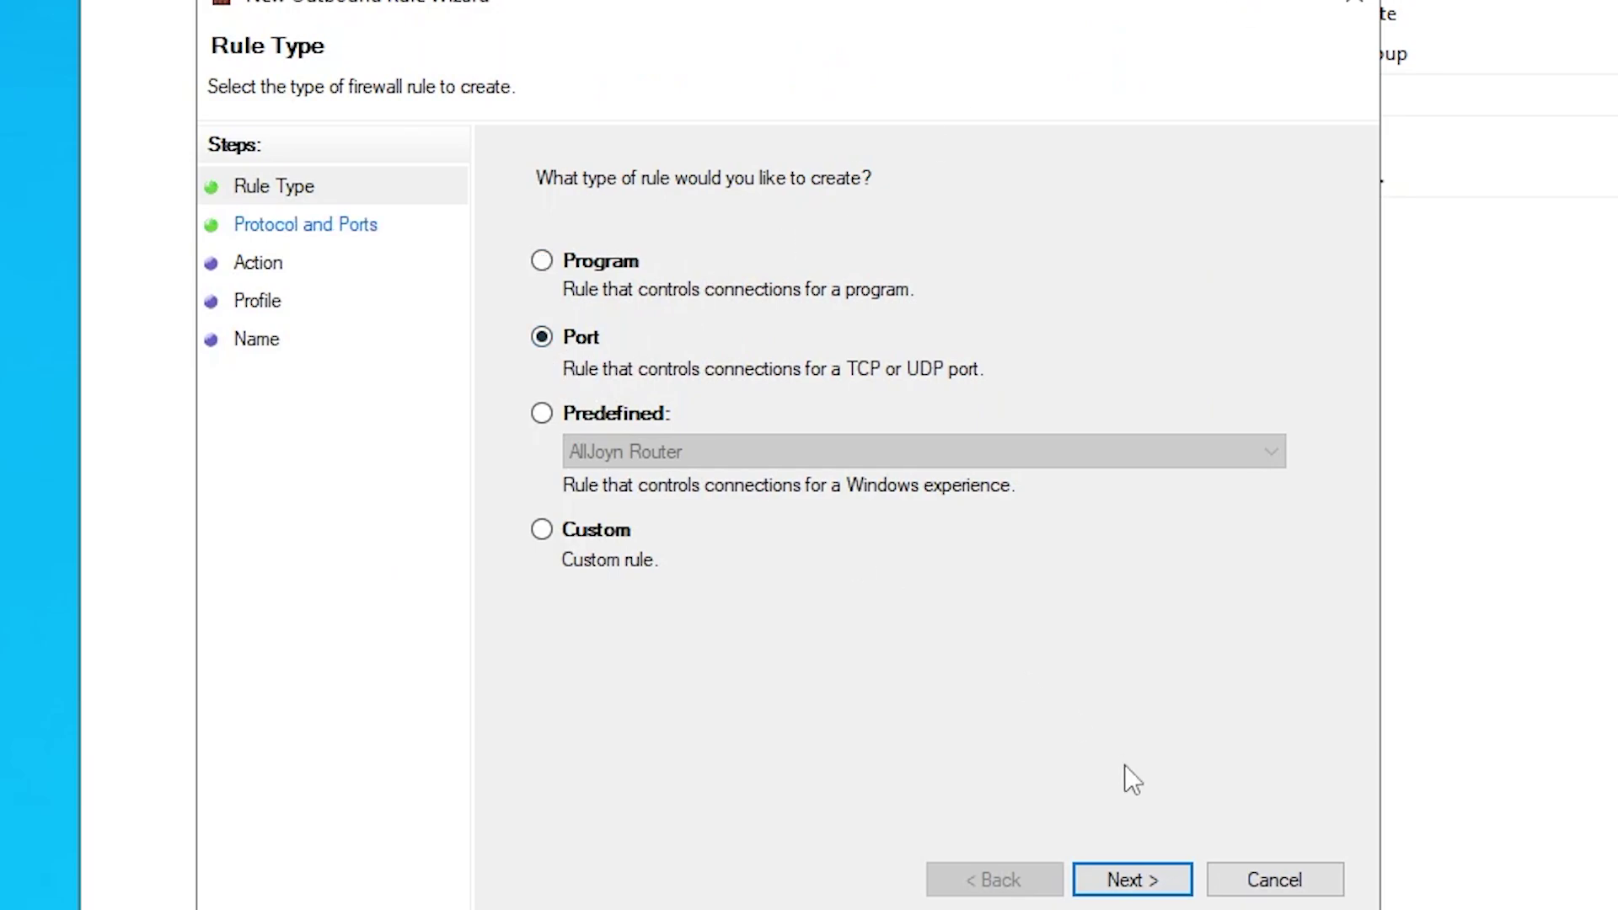
click(1131, 879)
text(80)
key(Return)
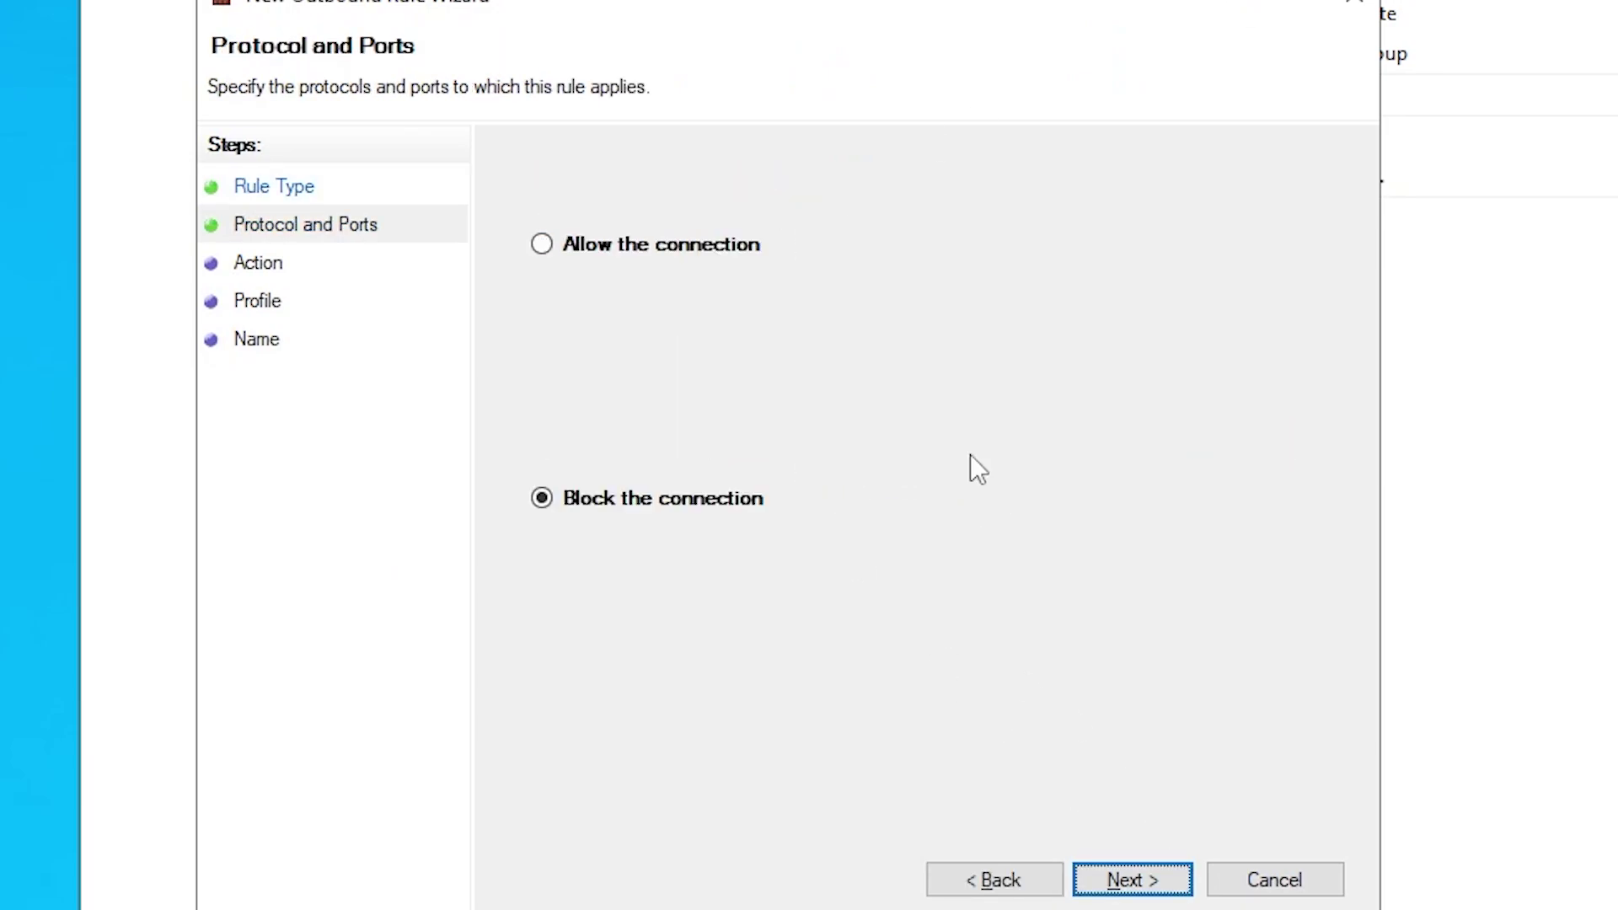
- Allow the outbound rule's connection, keep the profile selection and finish the rule with the name test1
click(555, 244)
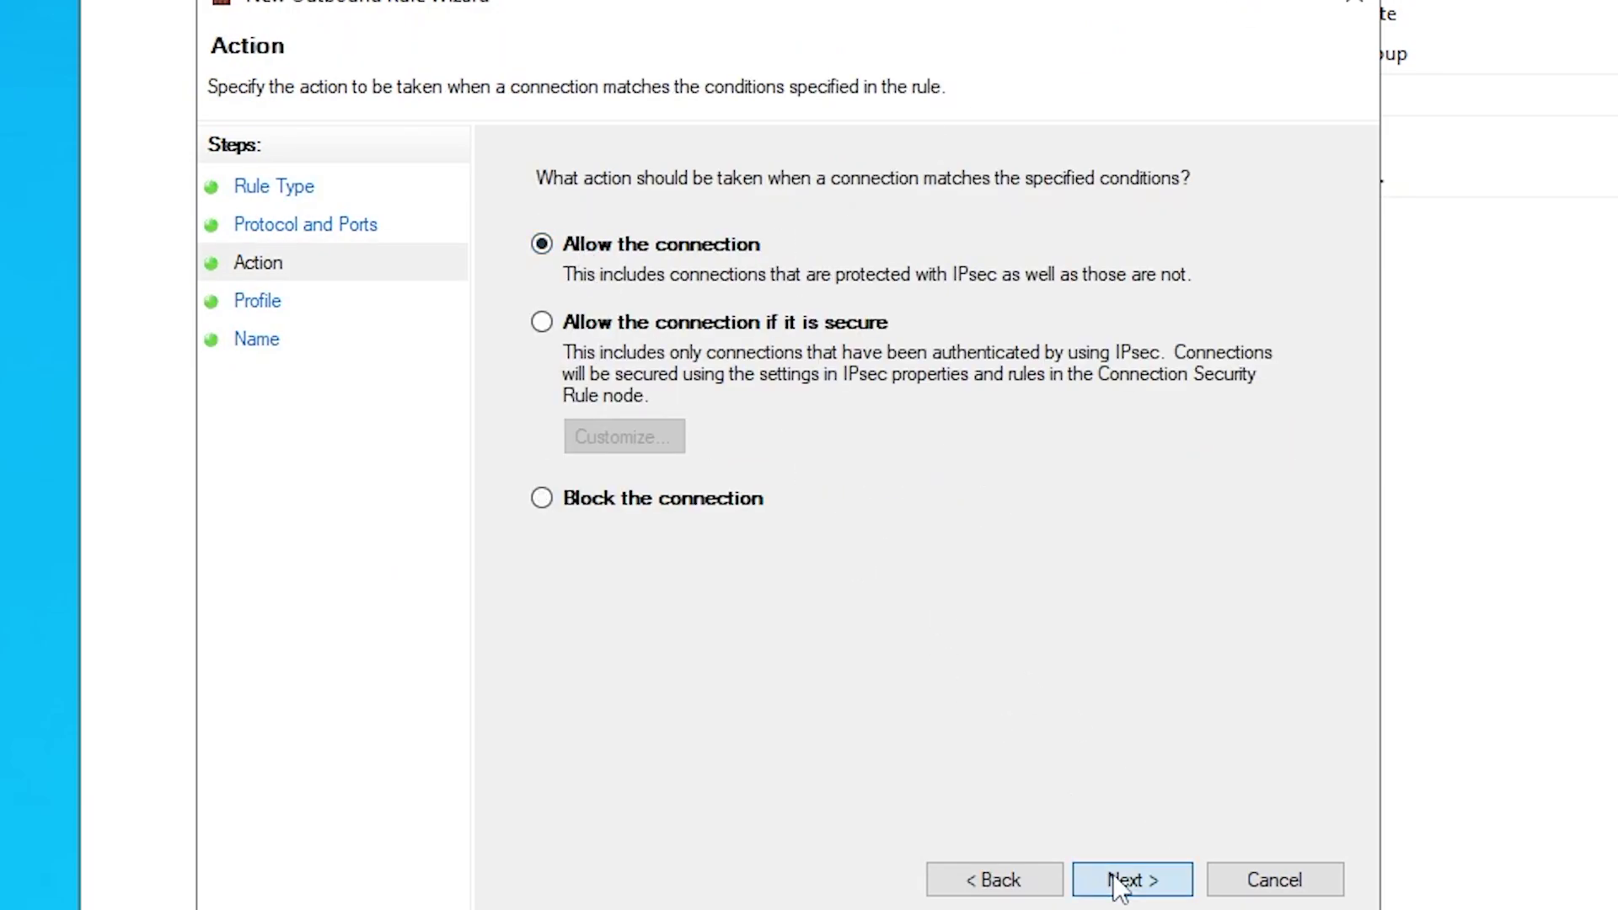
click(1129, 878)
click(1112, 881)
text(test1)
key(Return)
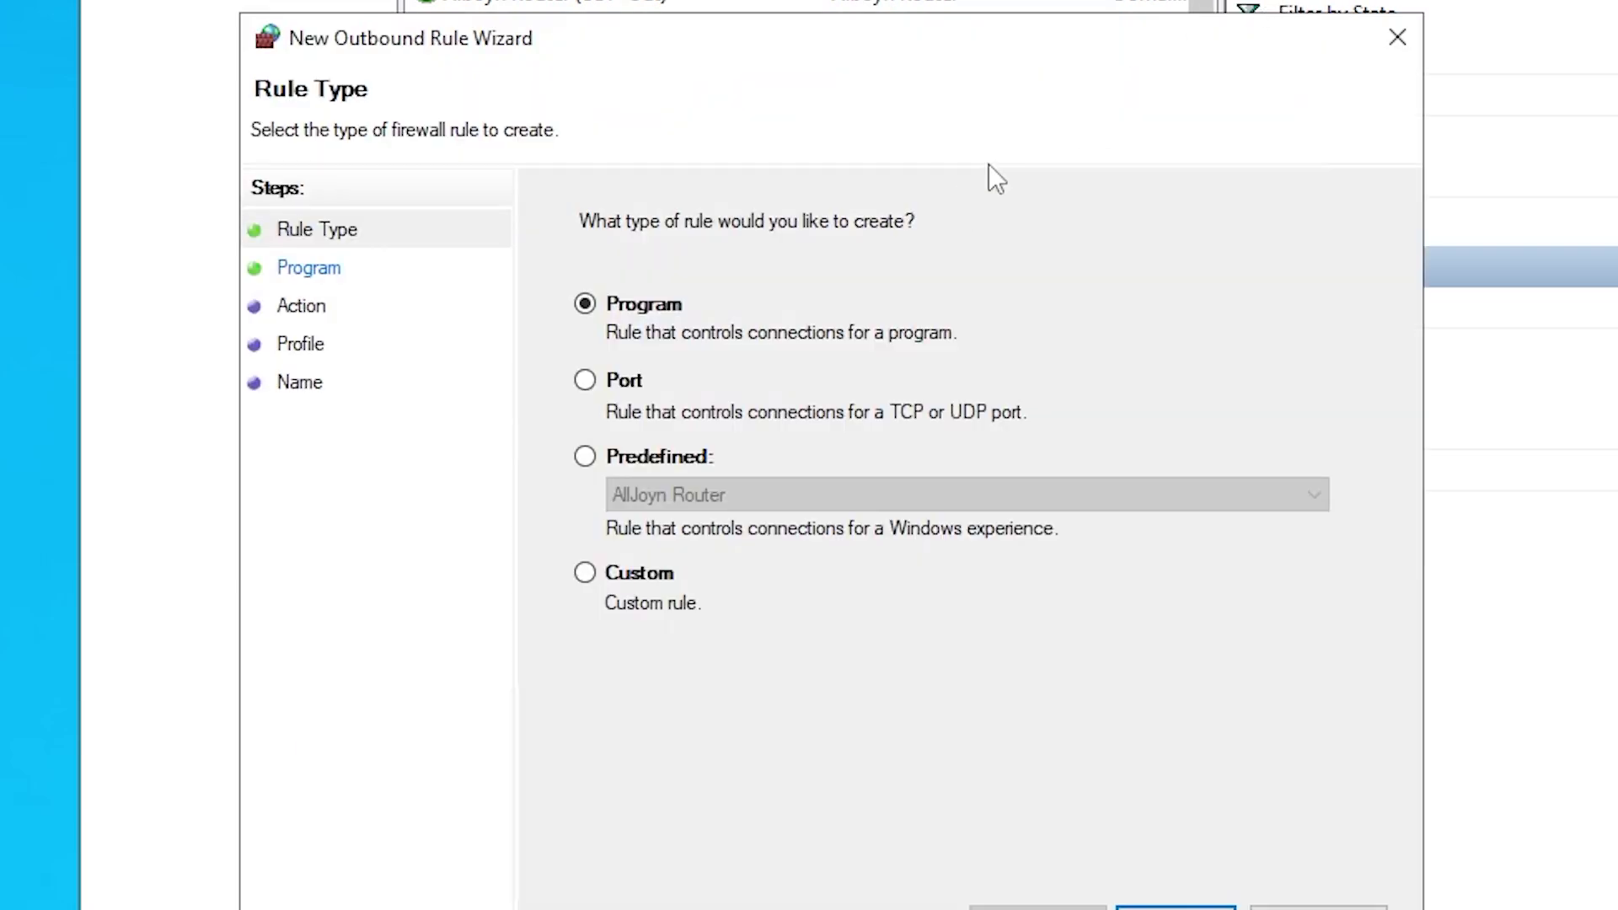
- Start a second outbound rule of type Port for UDP on specific remote port 80
click(623, 377)
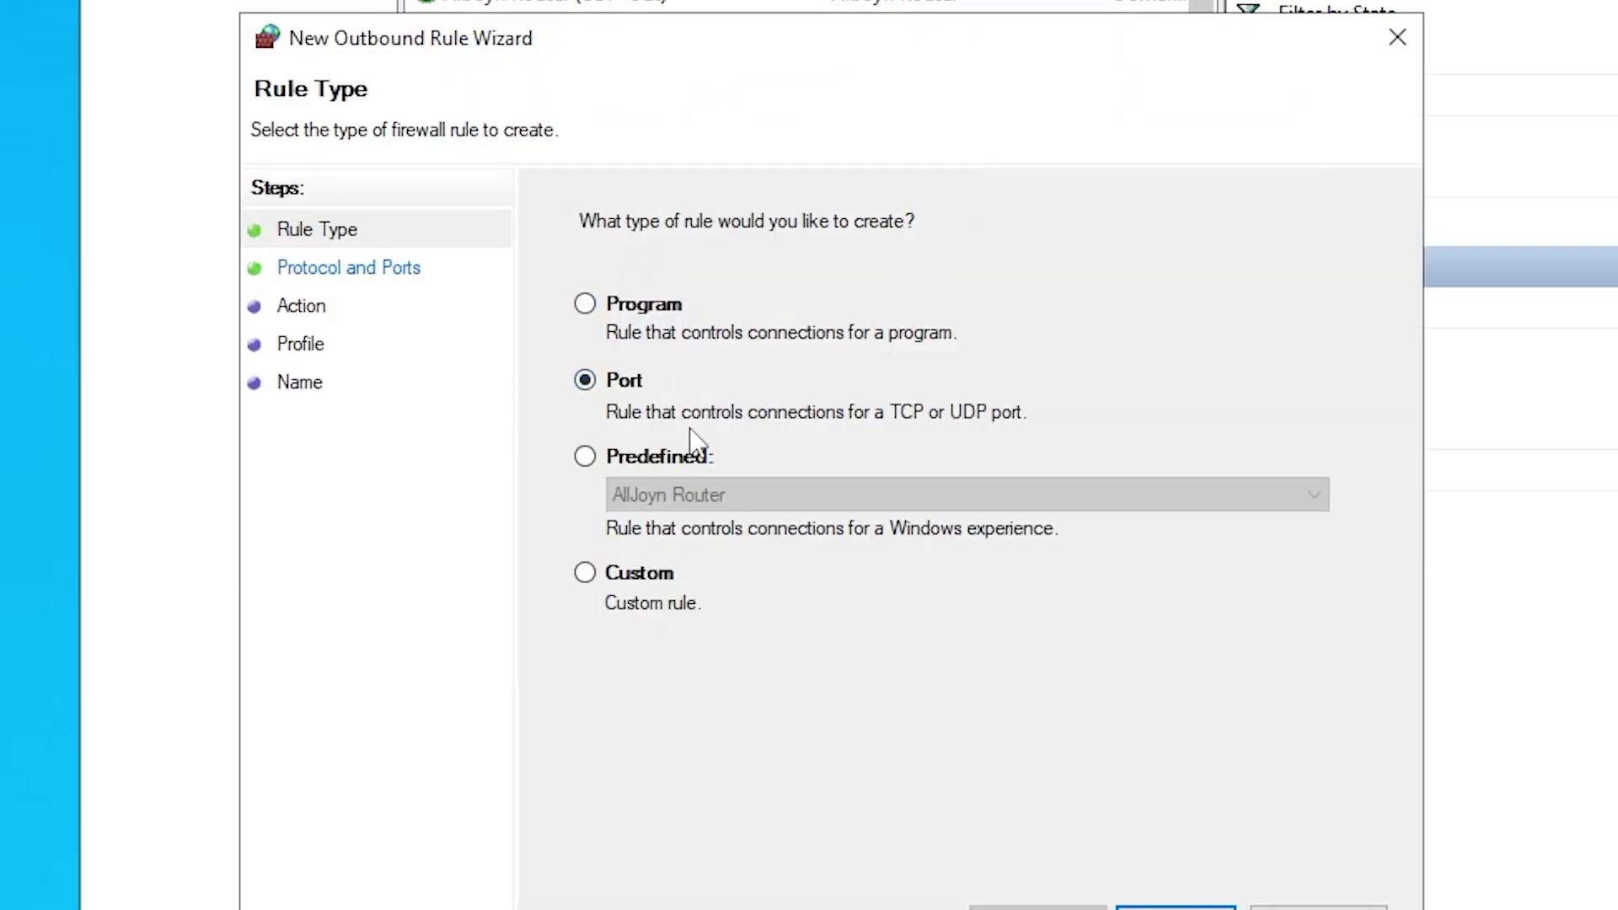
click(1178, 907)
click(616, 305)
click(973, 486)
text(8)
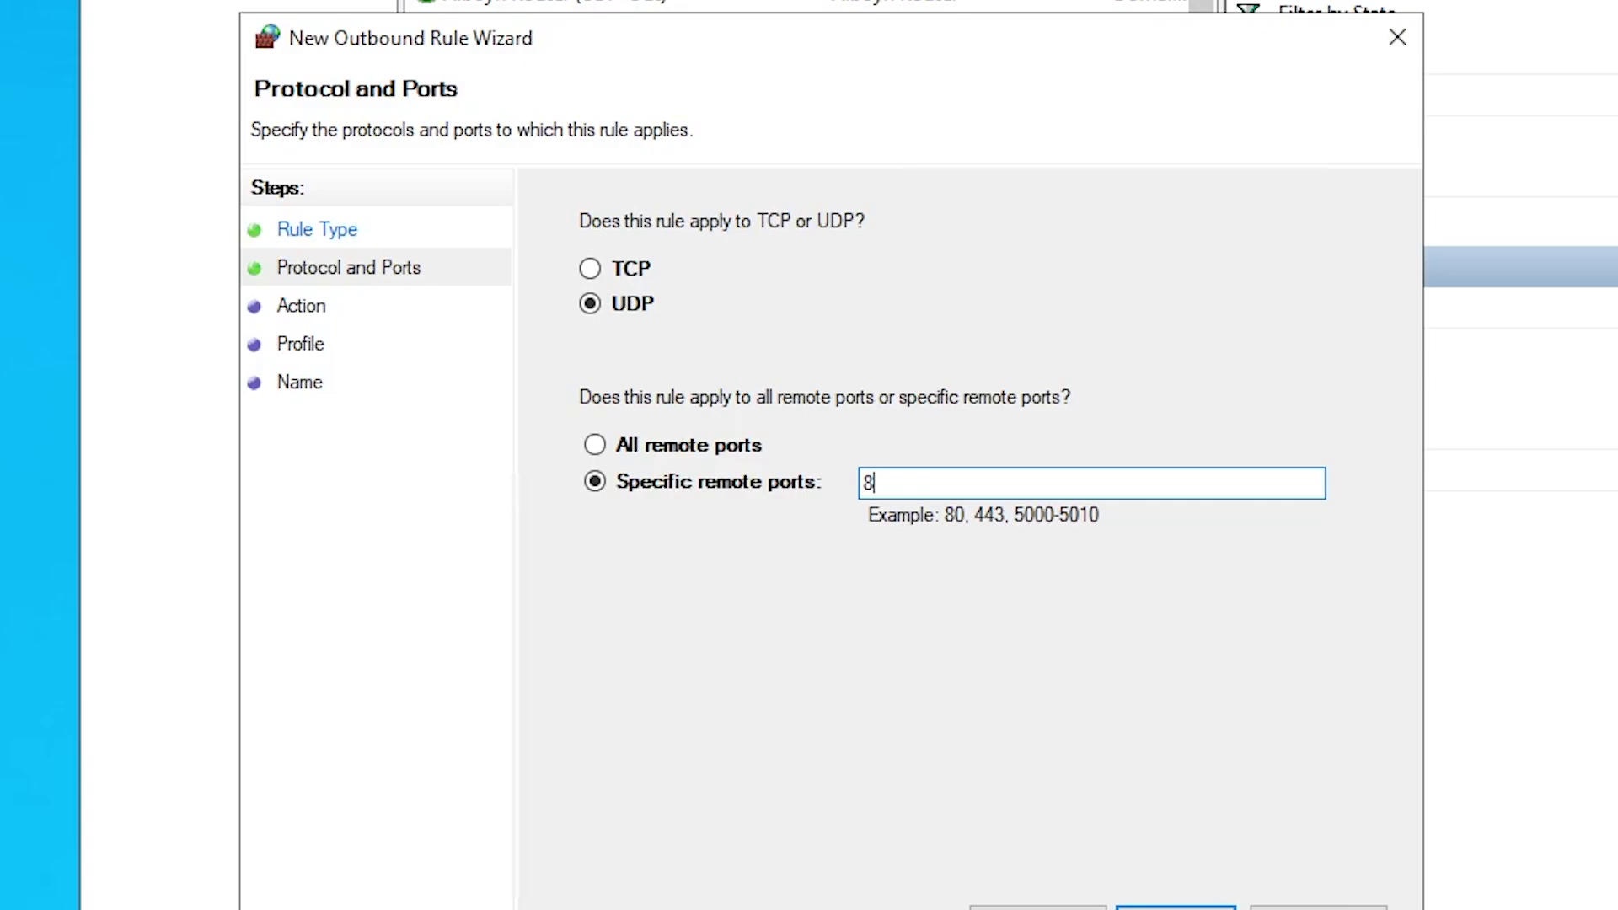
text(0)
key(Return)
- Allow the UDP rule's connection on the Domain, Private and Public profiles and finish it with the name test2
click(750, 291)
click(1196, 905)
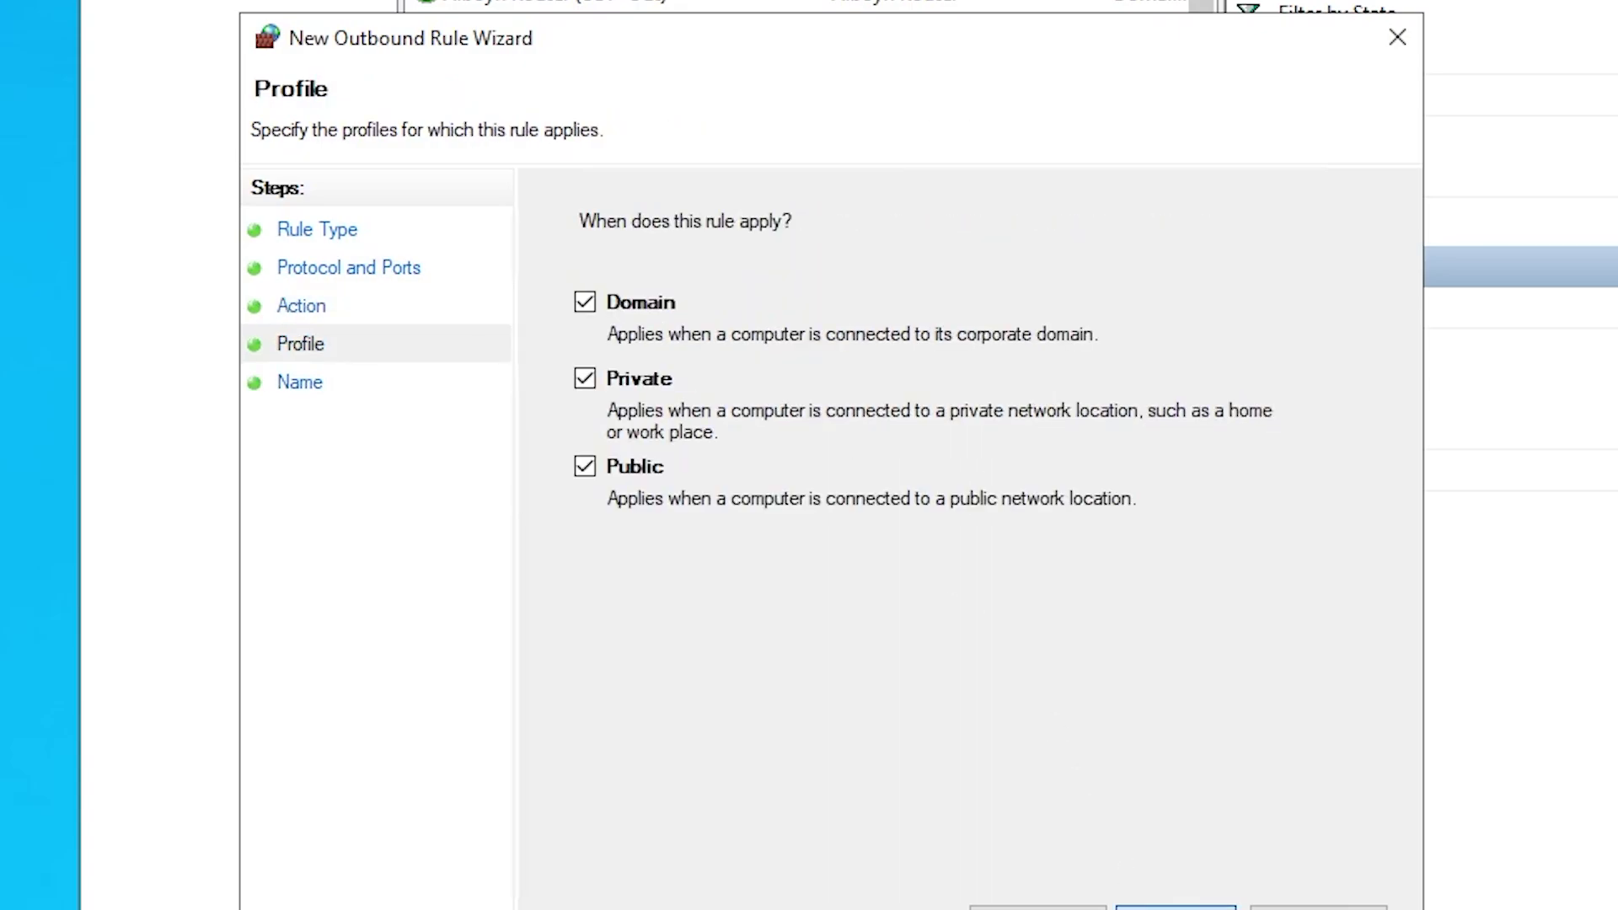
click(1197, 905)
text(test2)
key(Return)
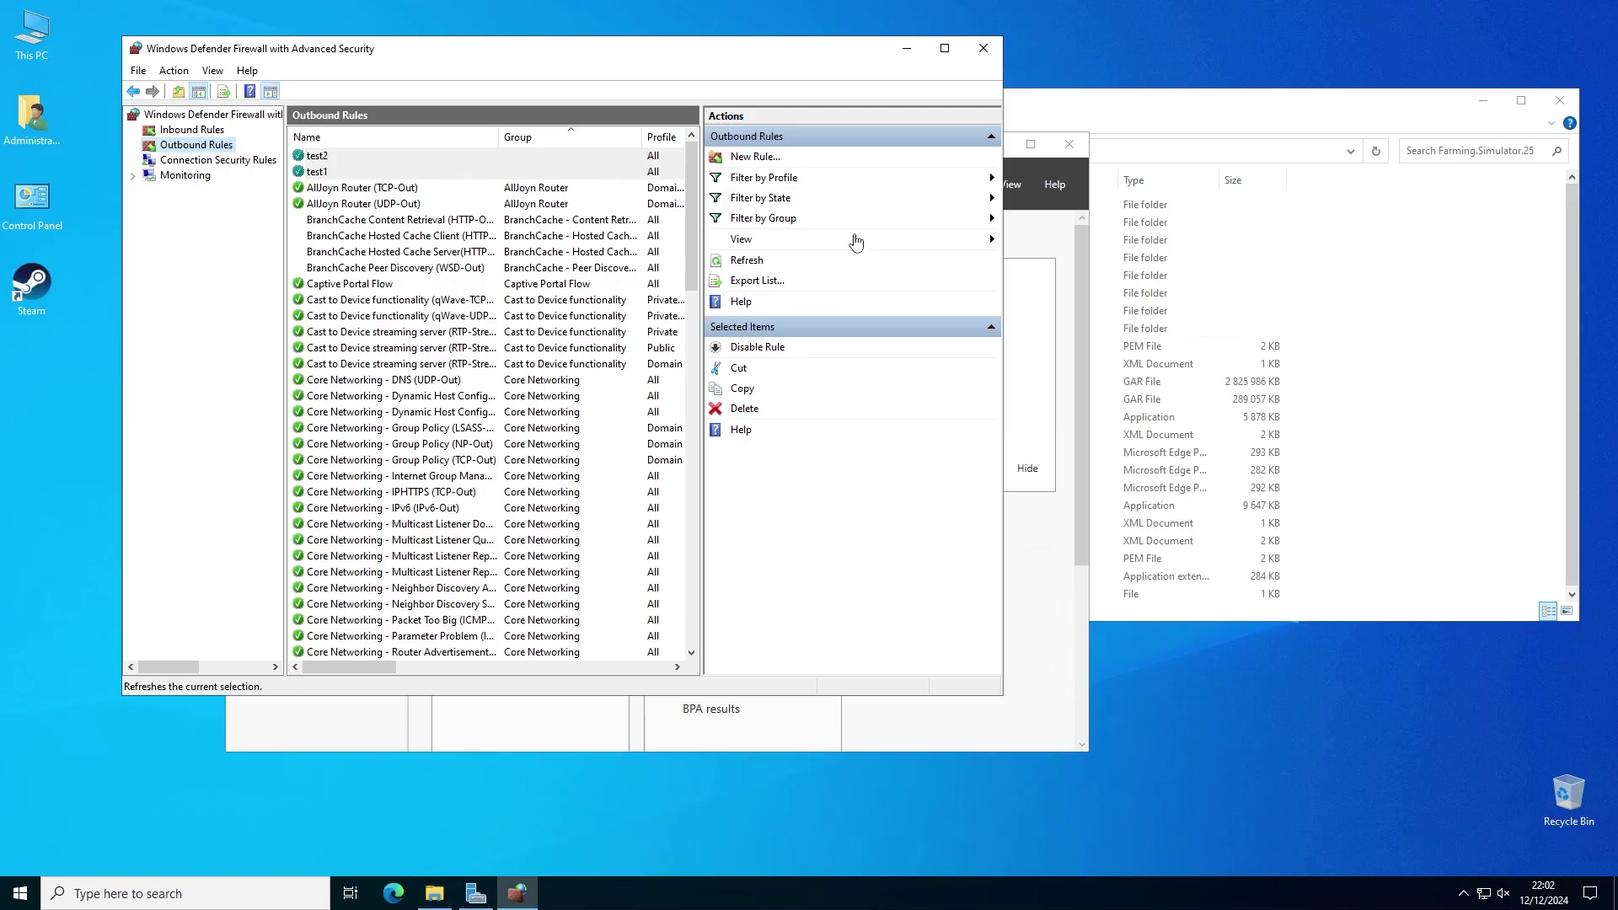
- Close the firewall and Server Manager windows and launch the dedicatedServer application from the Farming.Simulator.25 folder
click(982, 49)
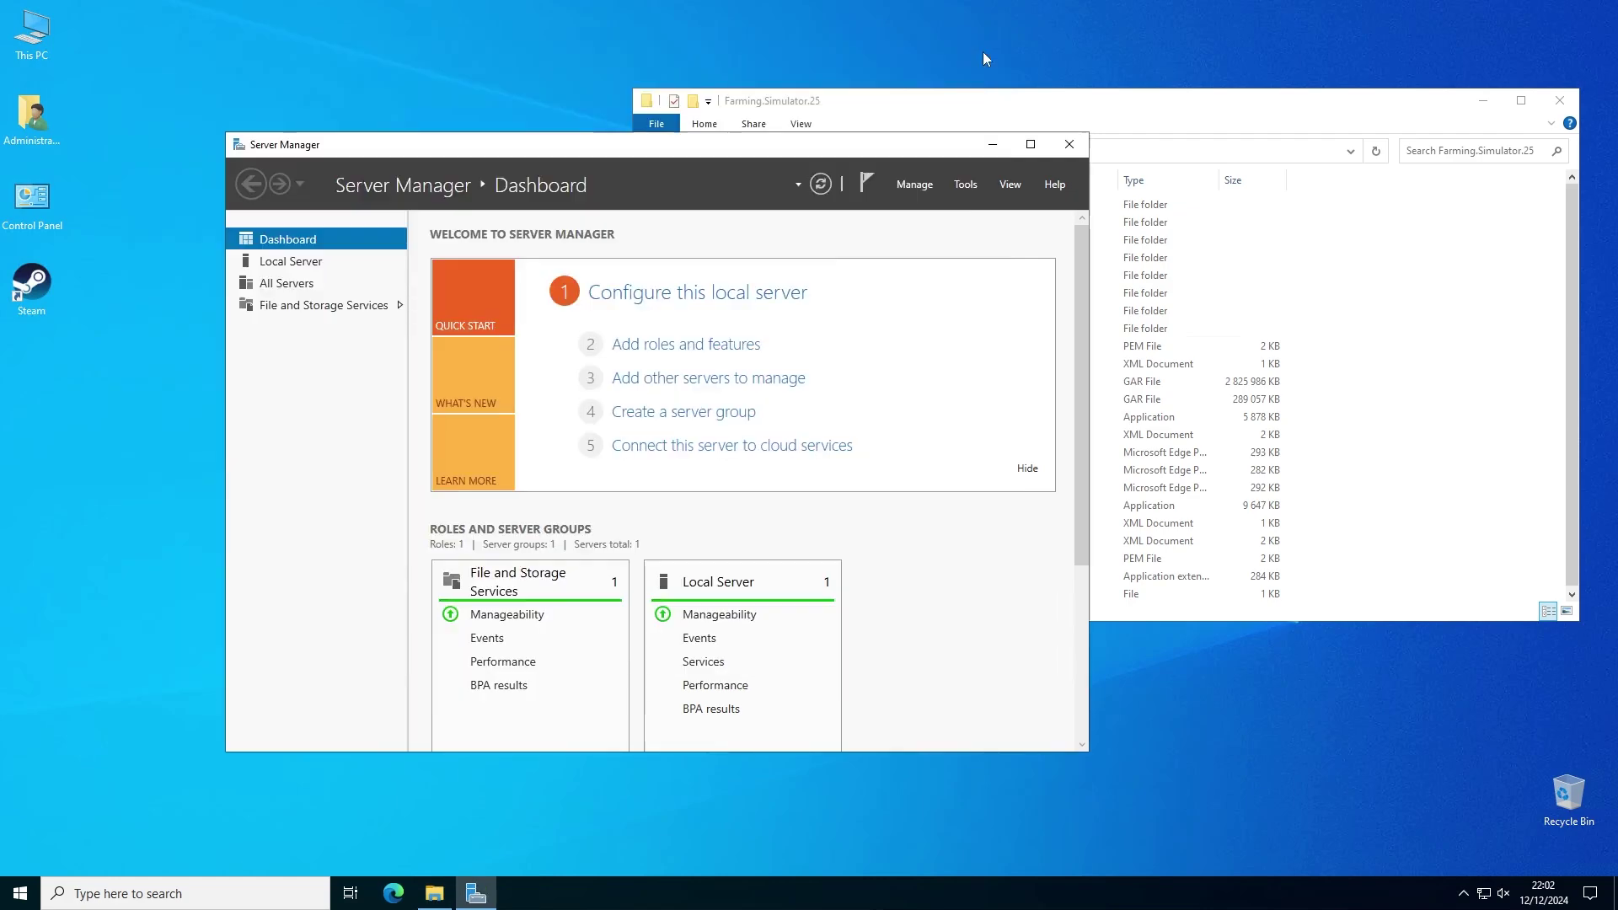
click(1070, 144)
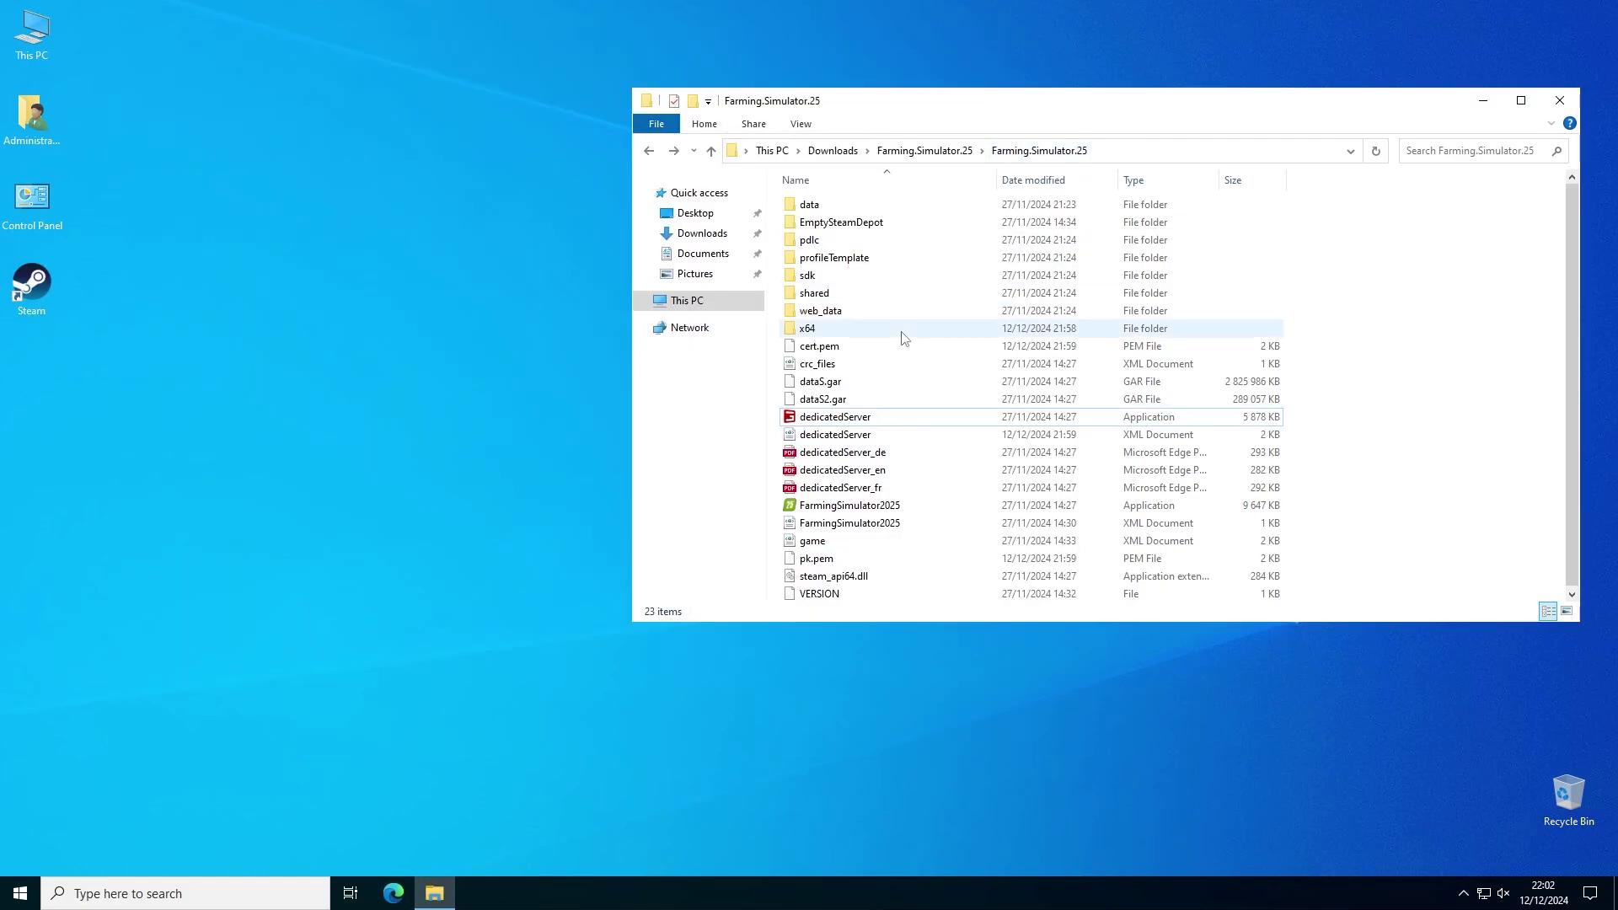
click(877, 422)
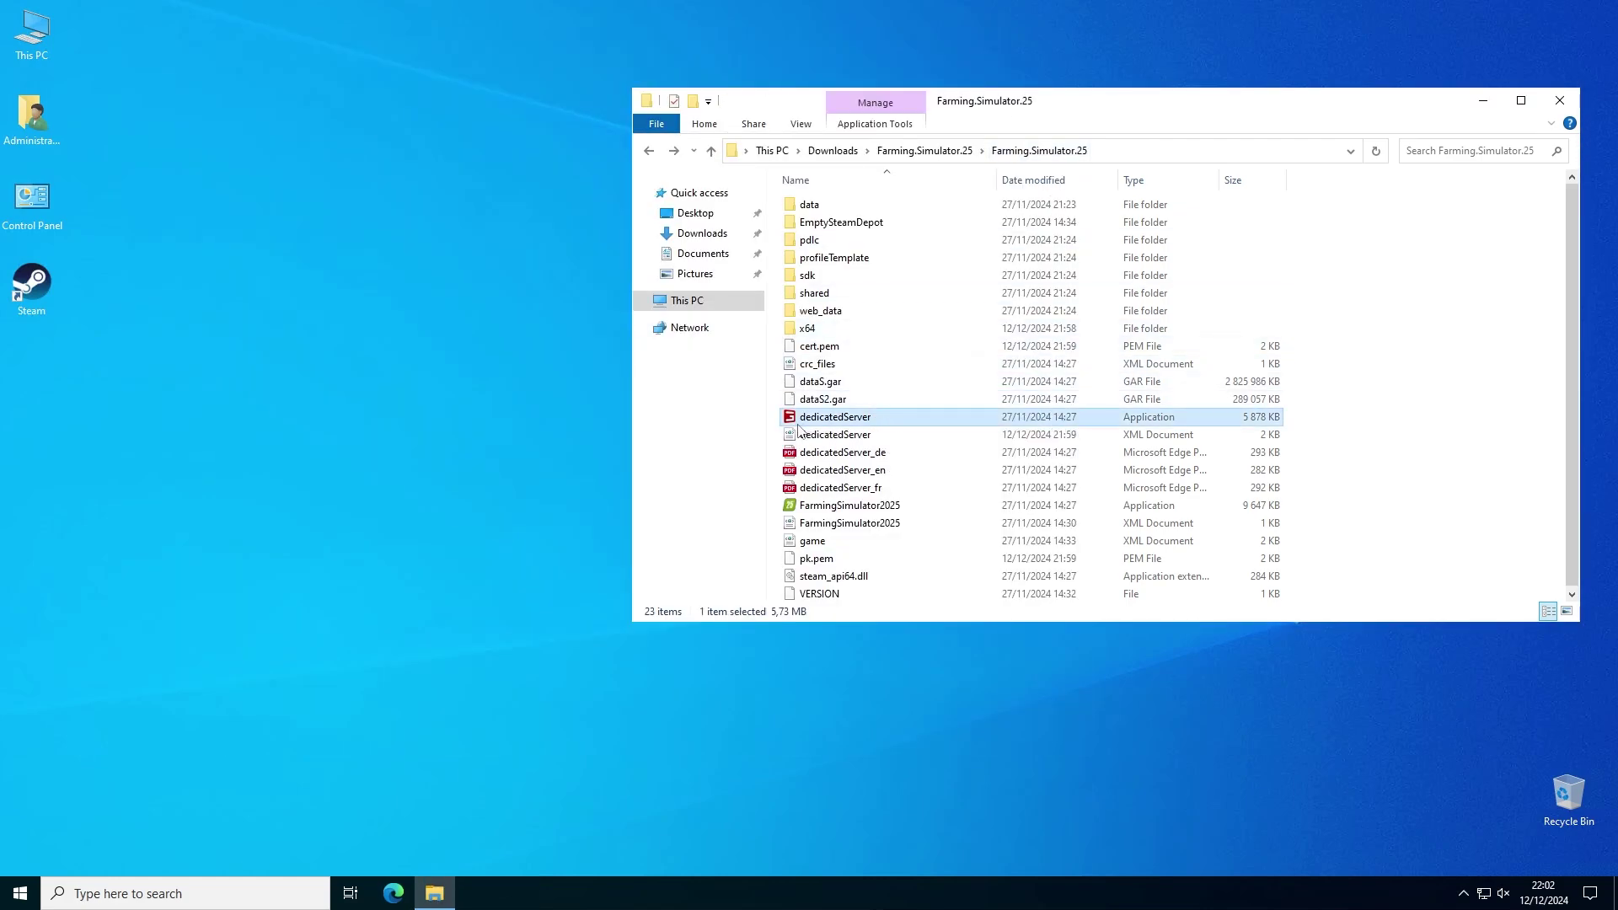
double_click(834, 424)
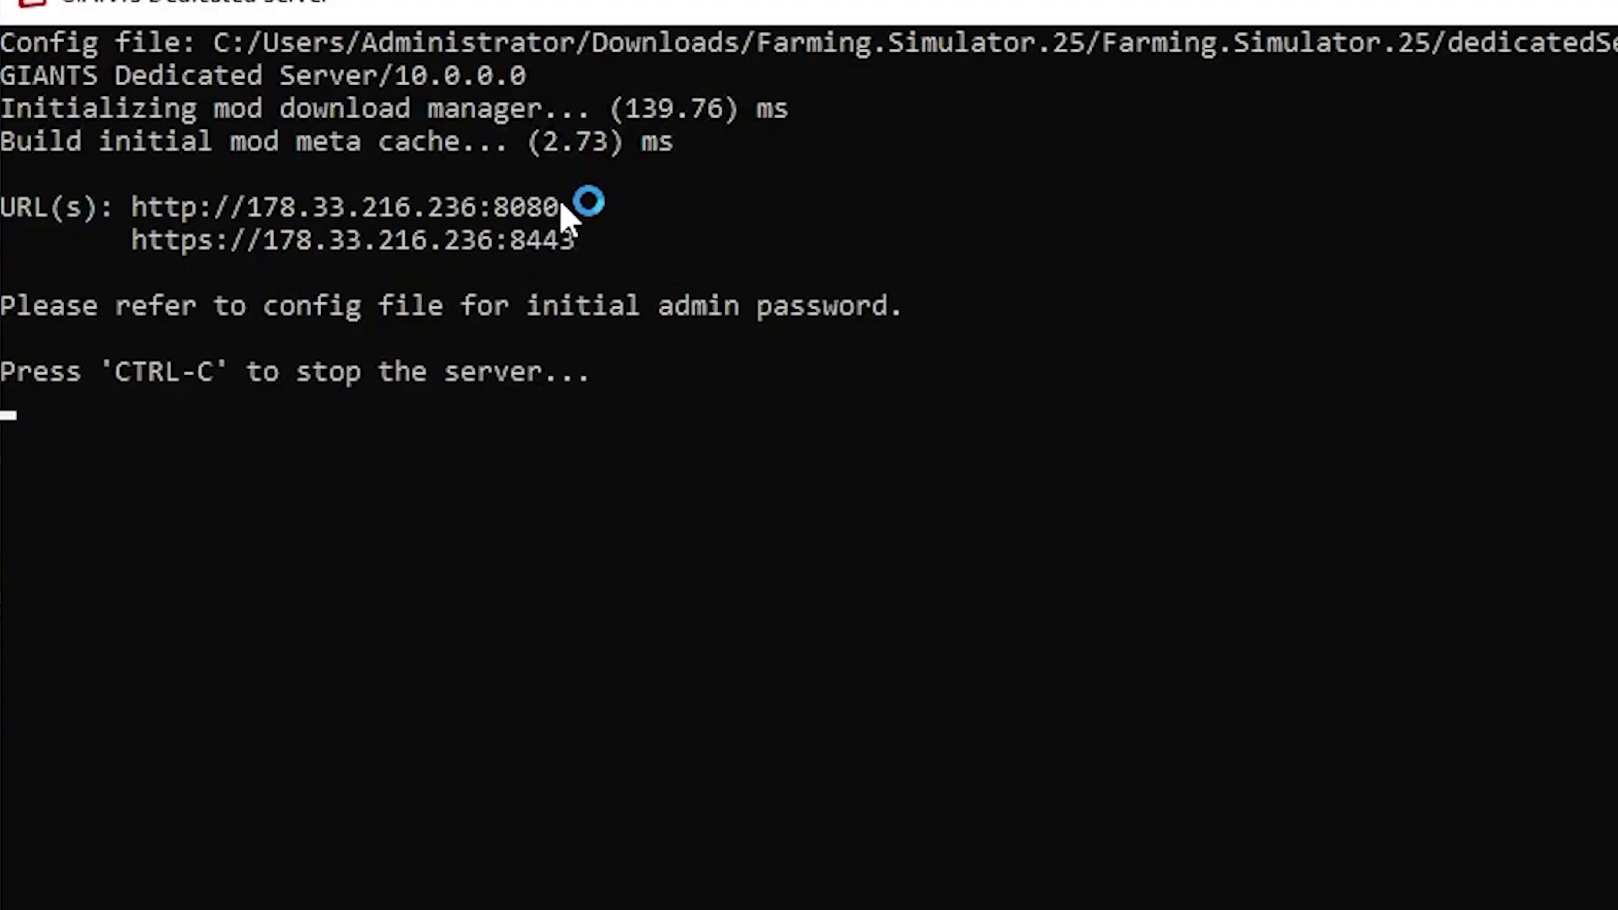
- Copy the port 8080 http address from the server console, open it in Microsoft Edge and set the page language to Francais (fr)
drag(569, 202, 140, 202)
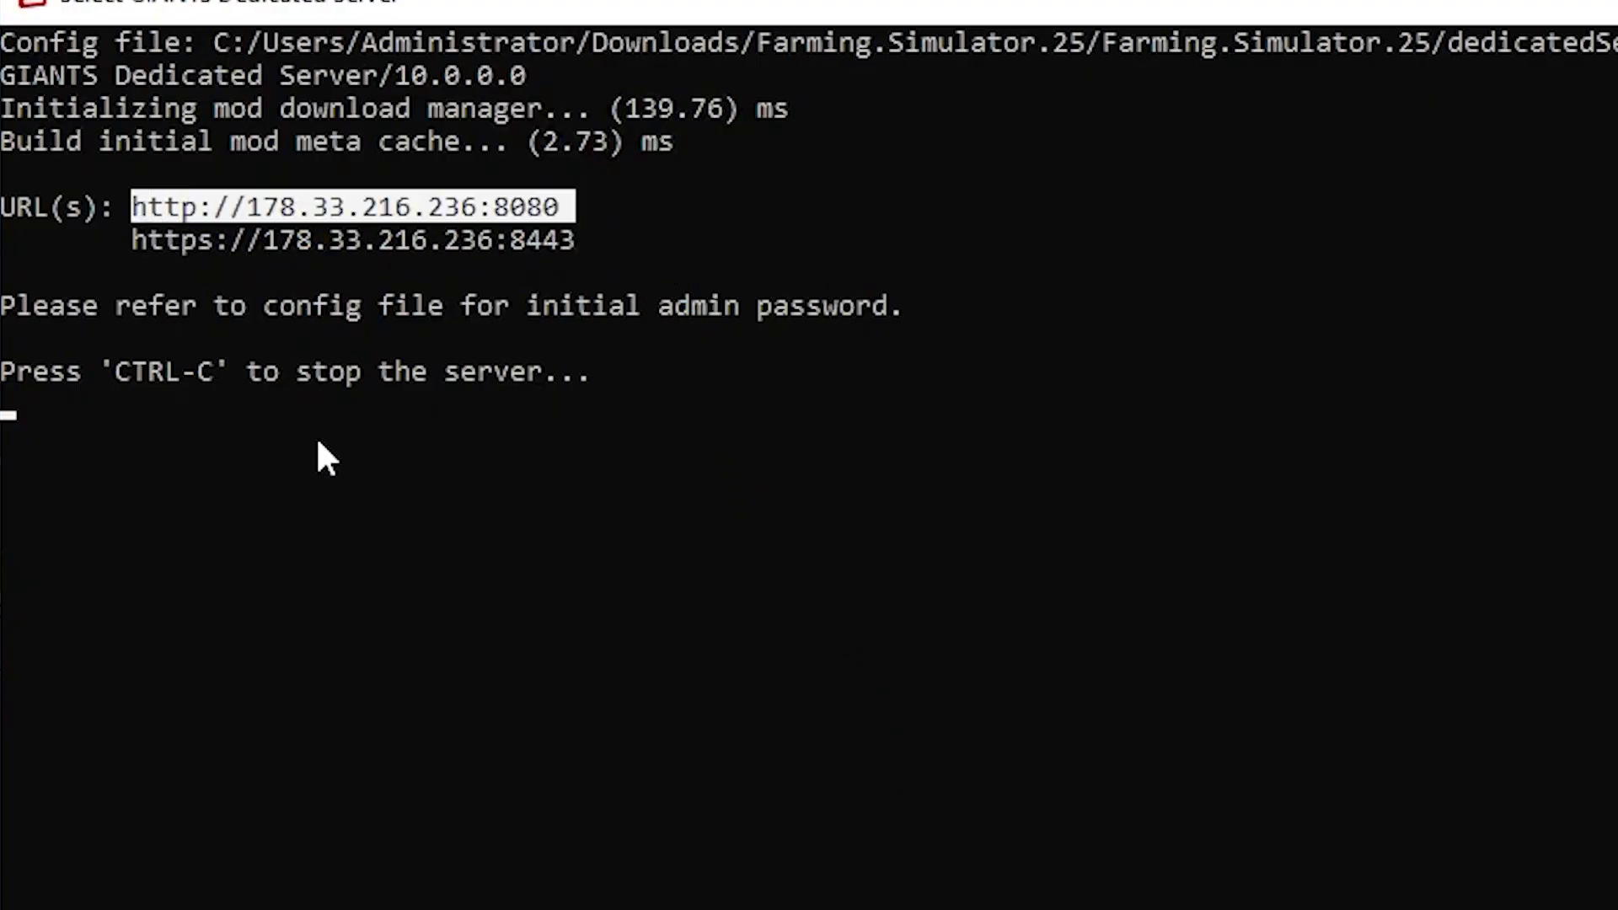
key(ctrl+c)
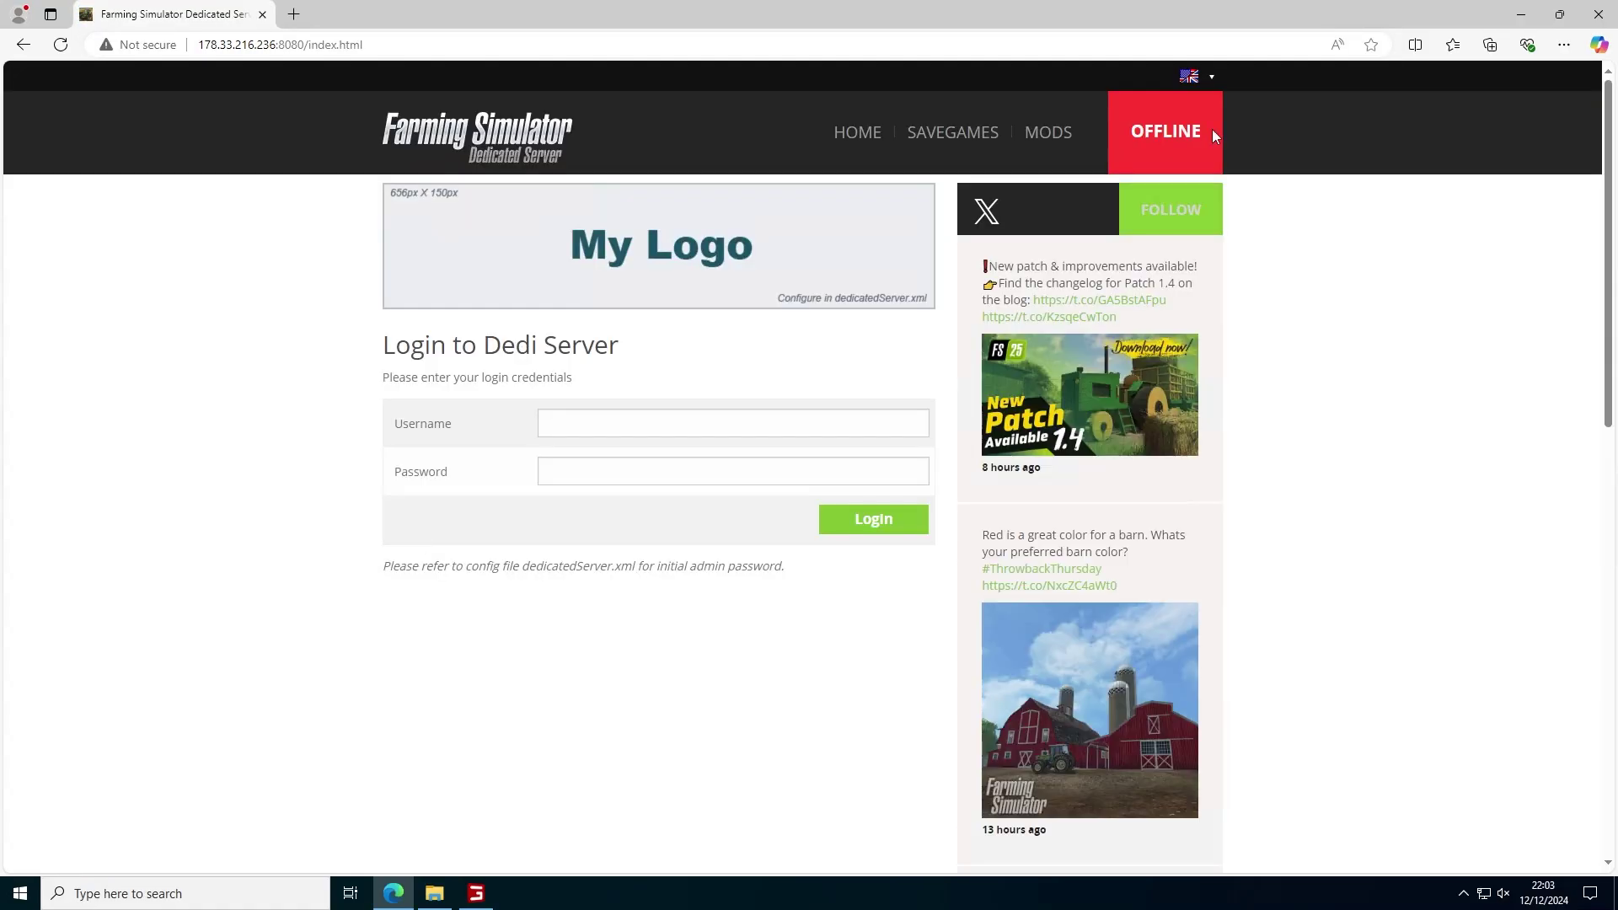
click(1193, 76)
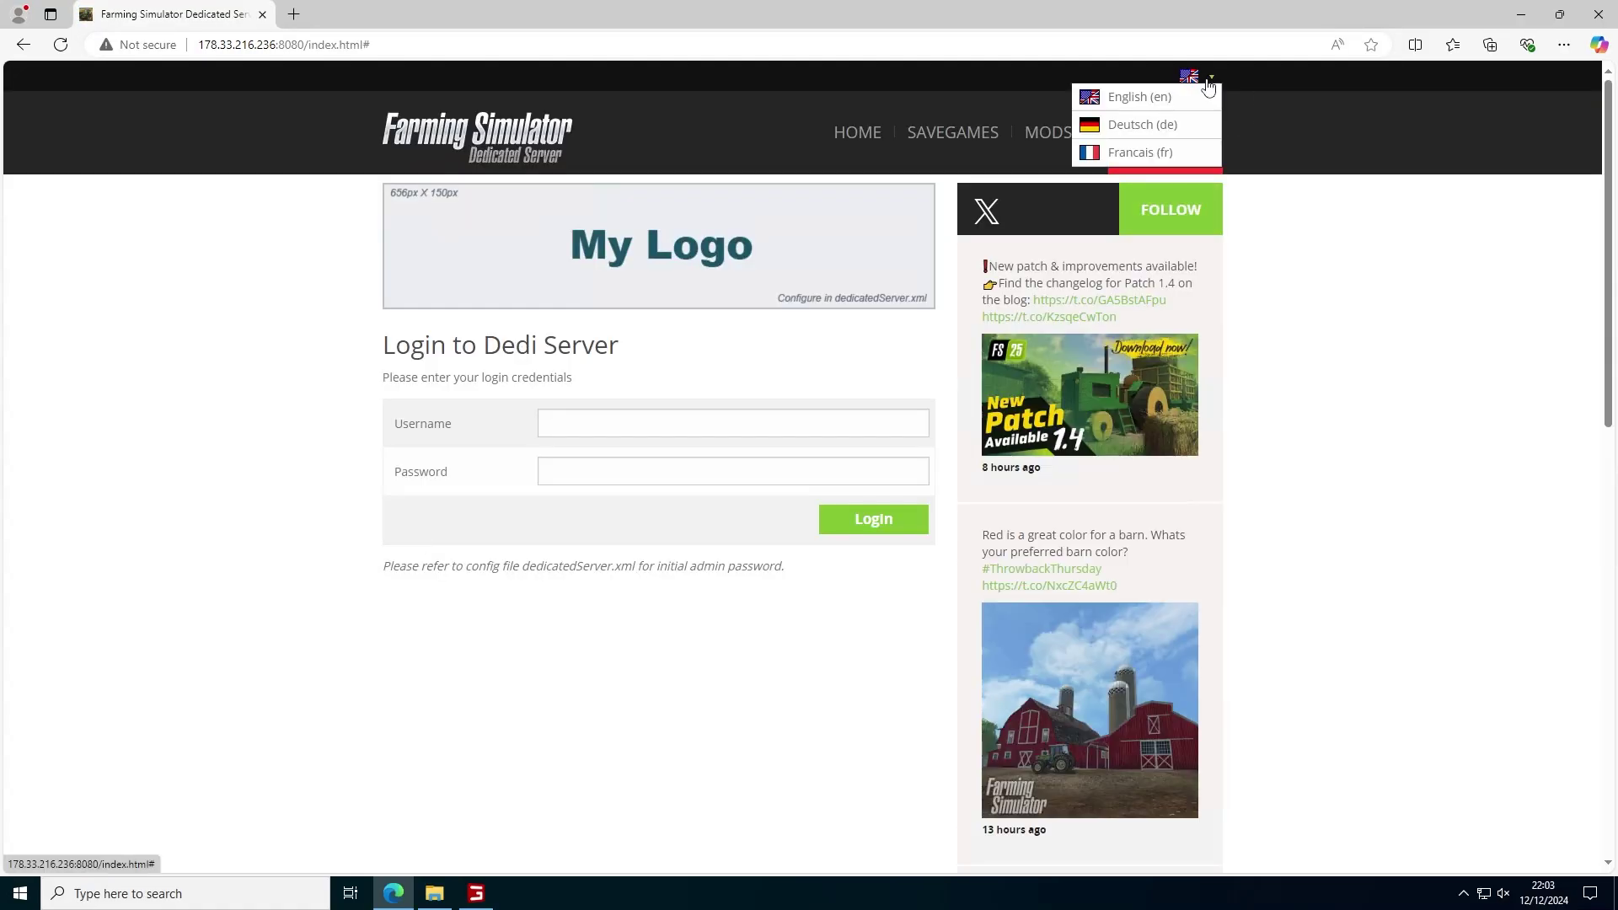
click(1146, 148)
click(733, 423)
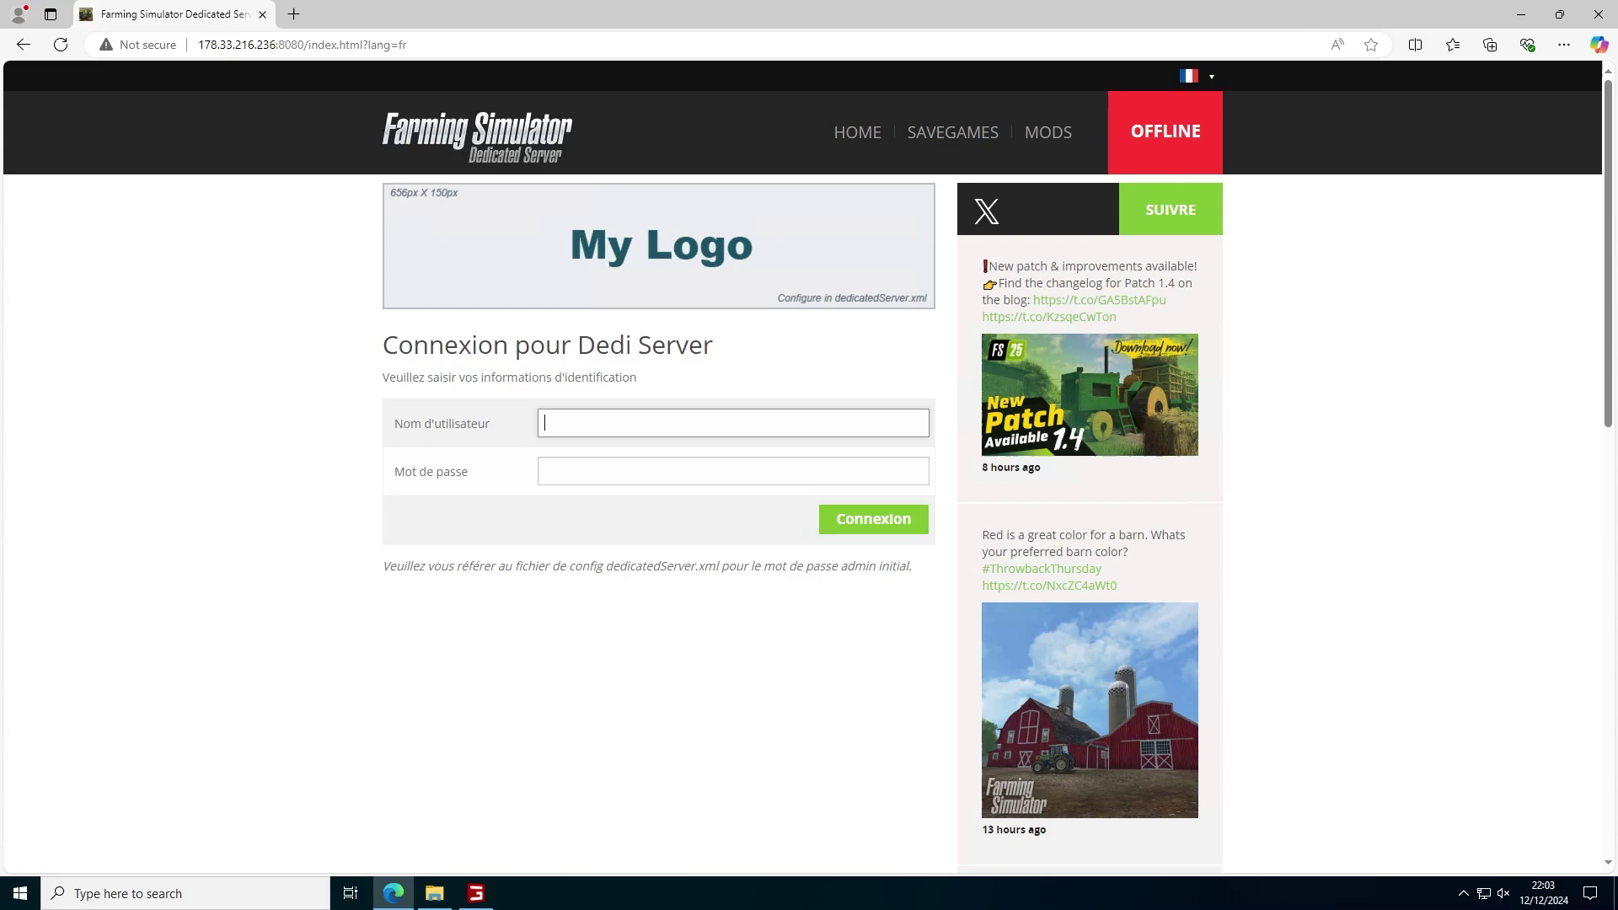
click(733, 471)
click(733, 423)
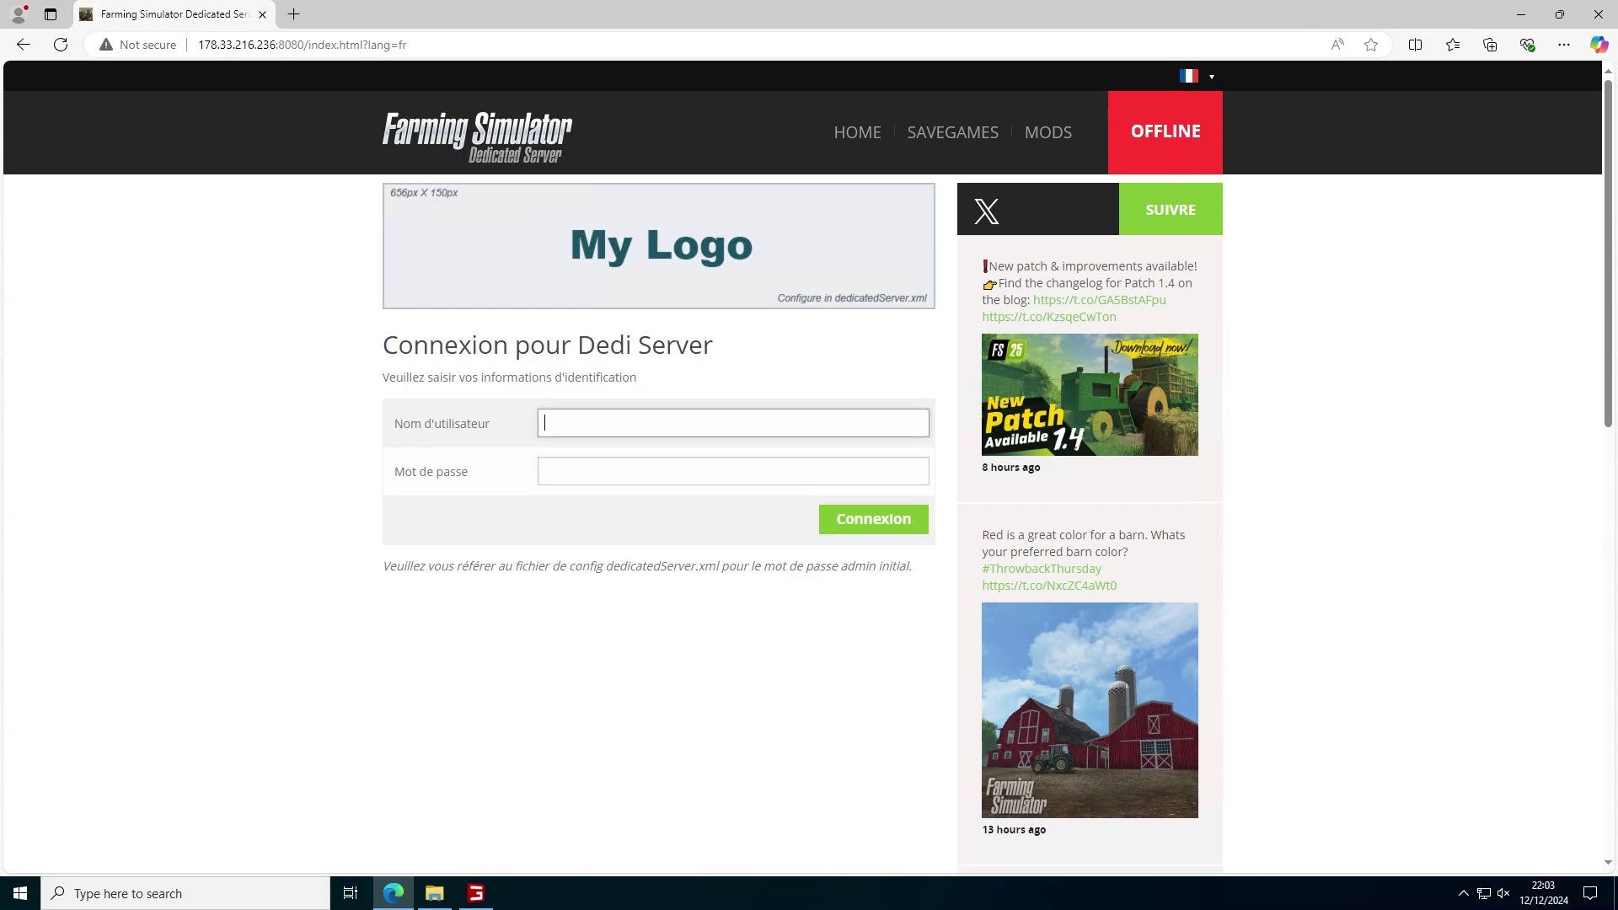
- Switch to File Explorer, open the dedicatedServer XML document in Microsoft Edge and read the initial admin username and passphrase
click(1521, 14)
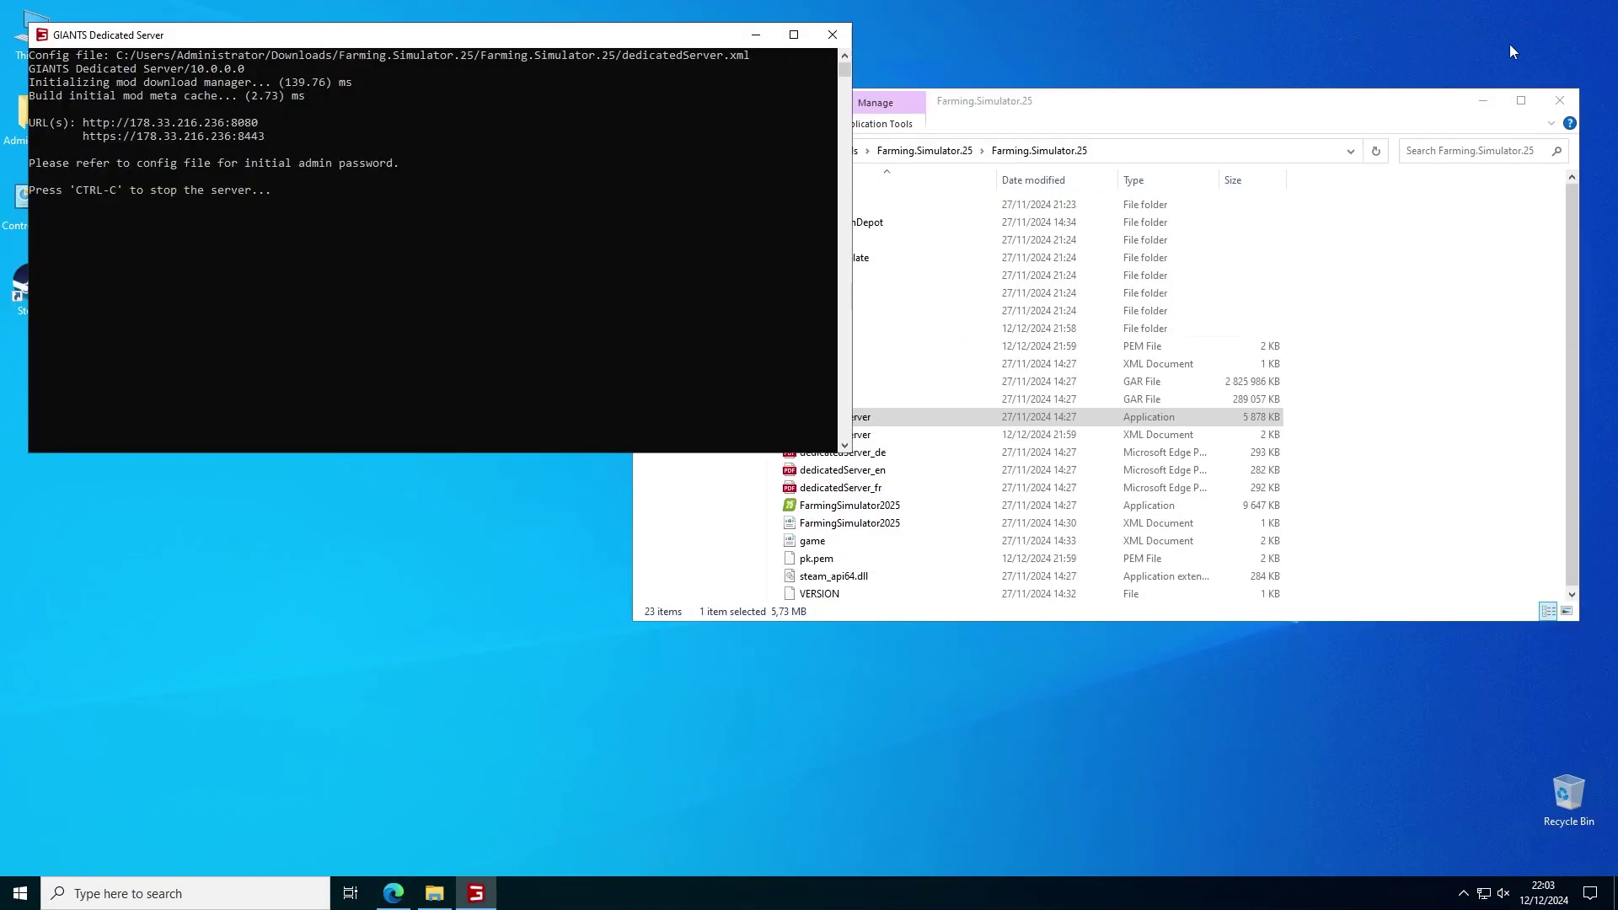
click(1403, 408)
click(823, 439)
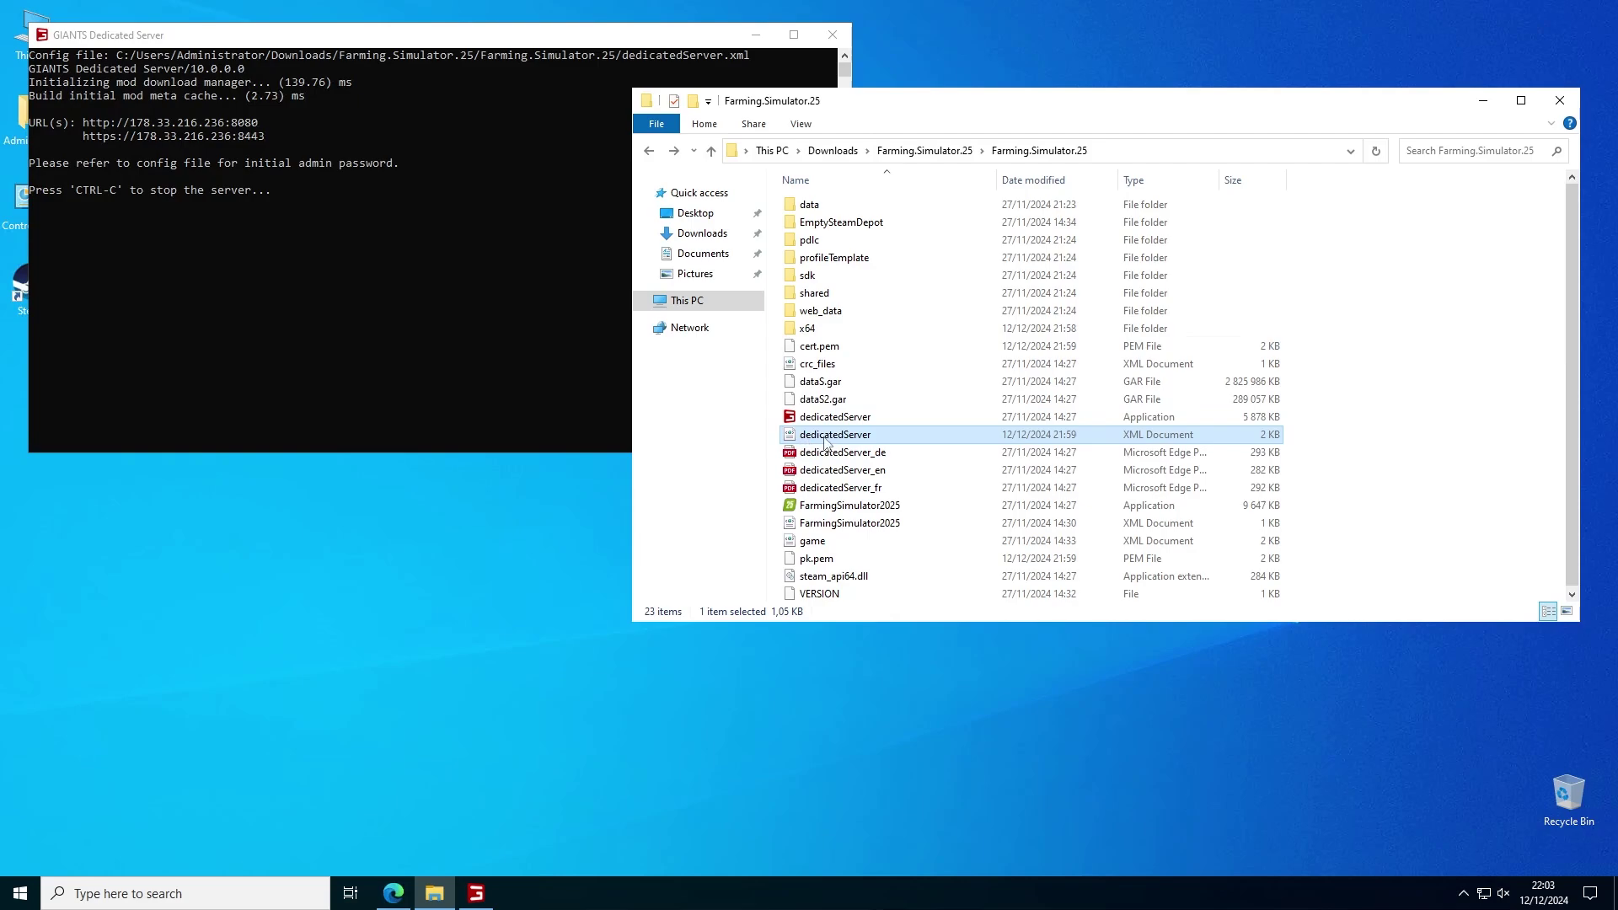
double_click(828, 439)
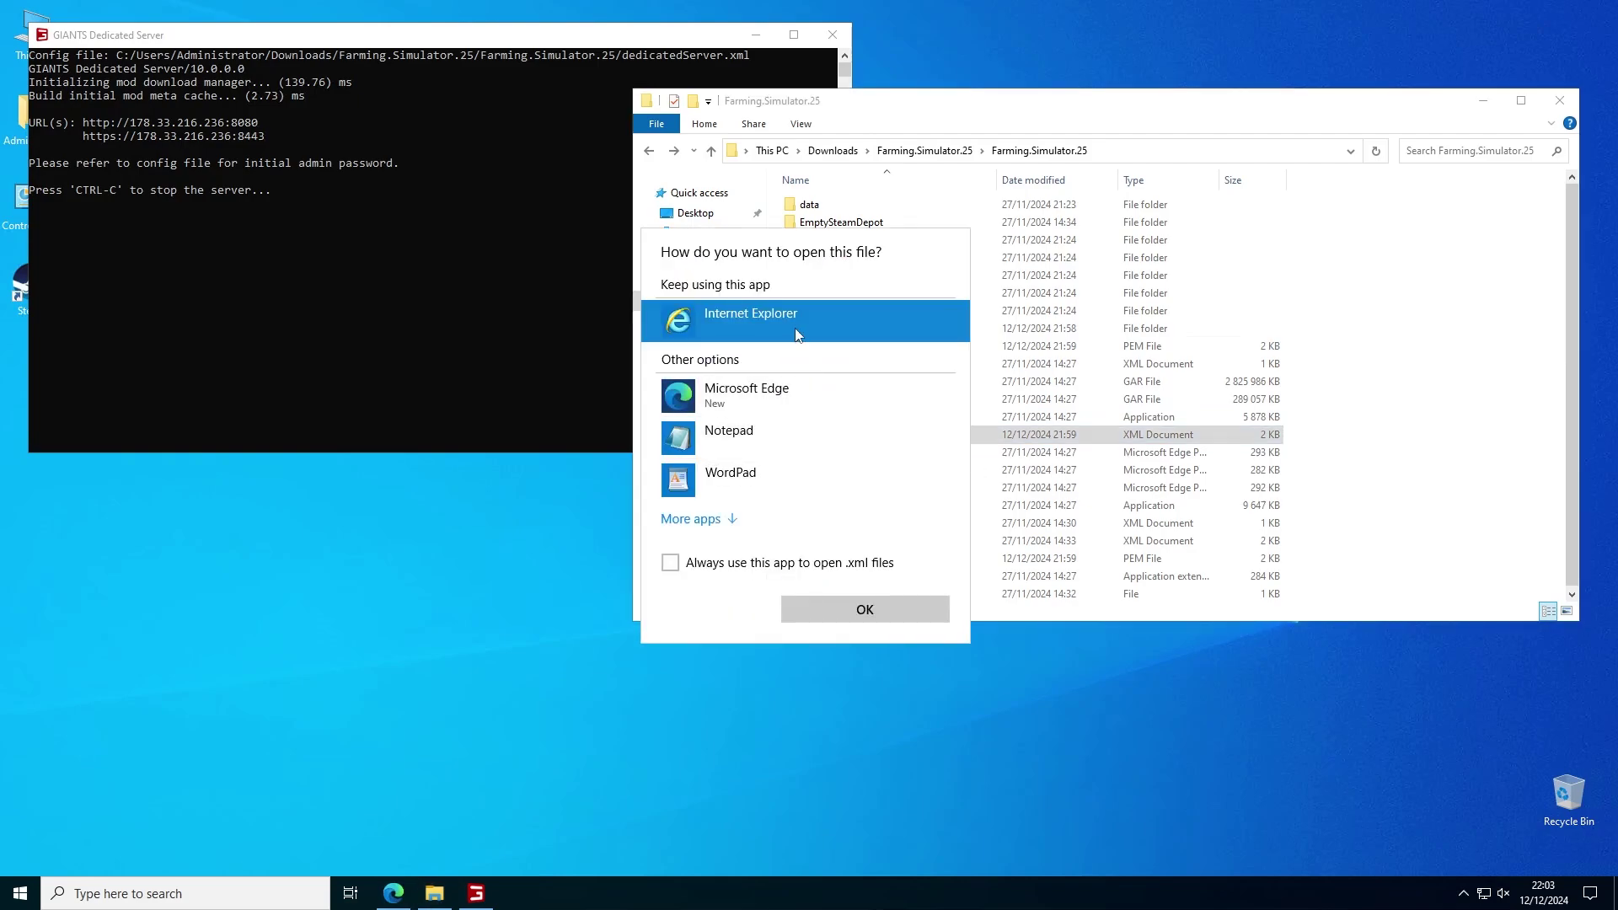
double_click(776, 395)
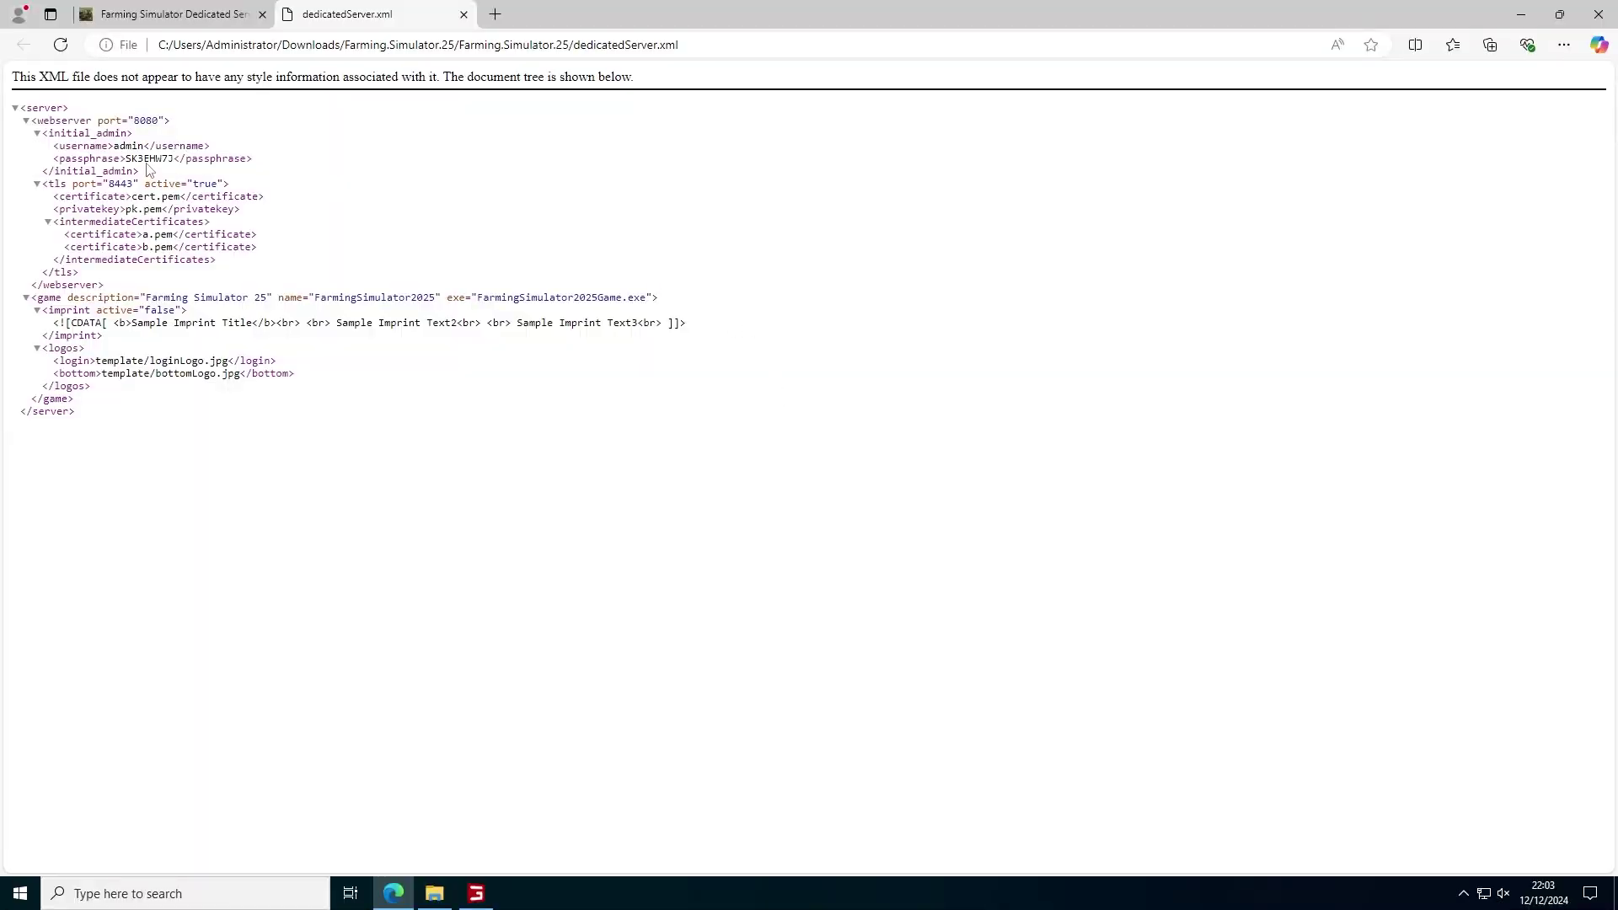
drag(54, 145, 253, 159)
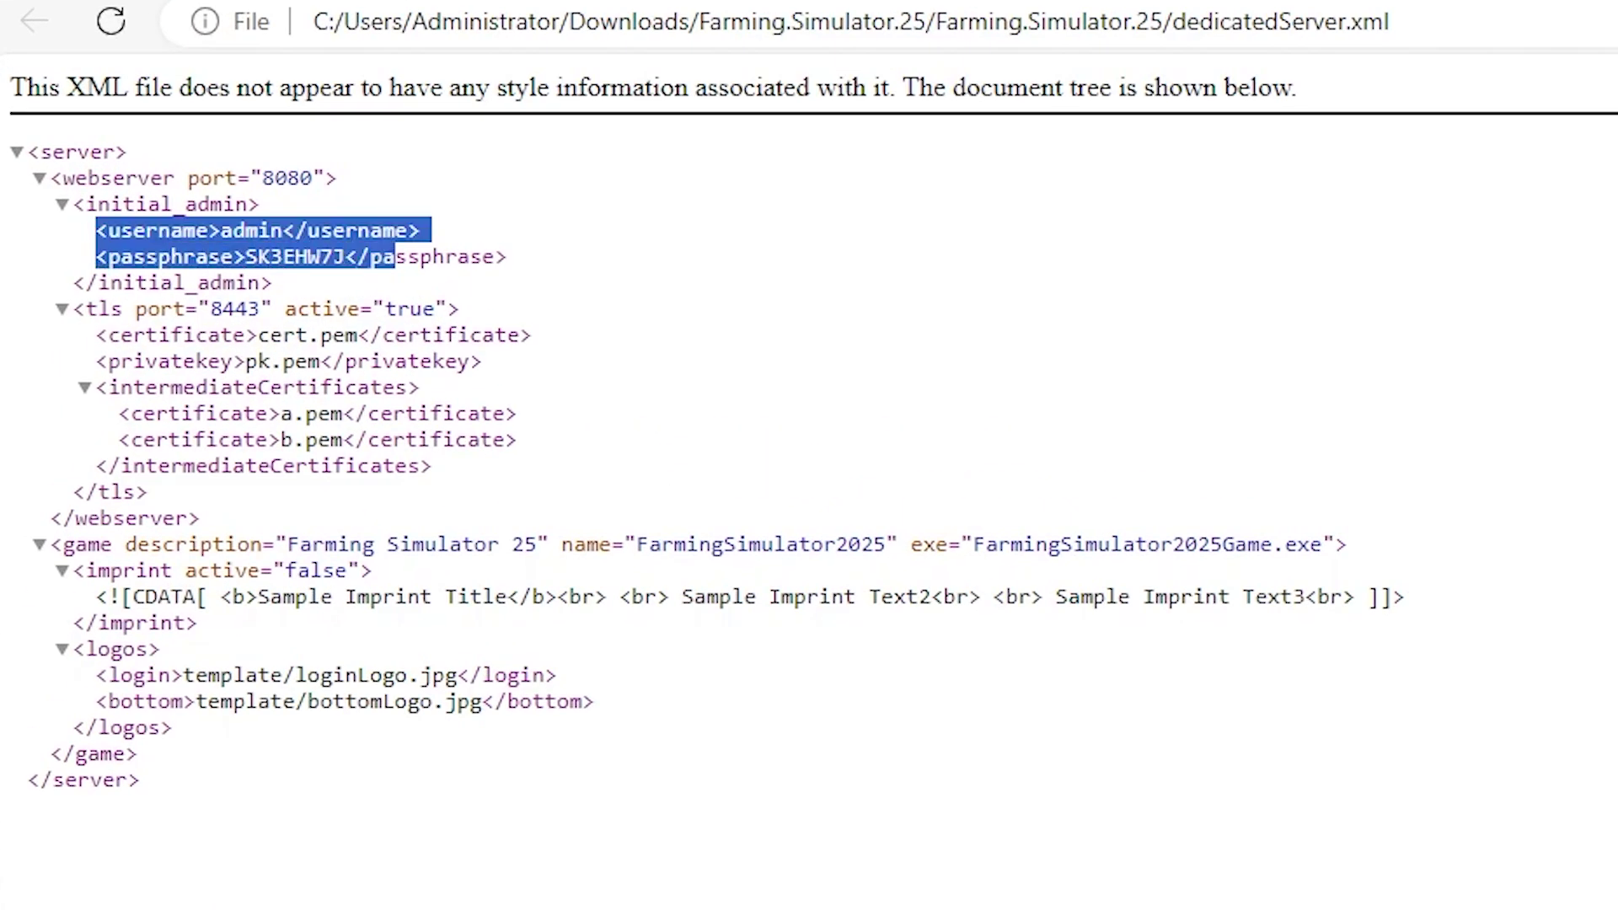
click(661, 299)
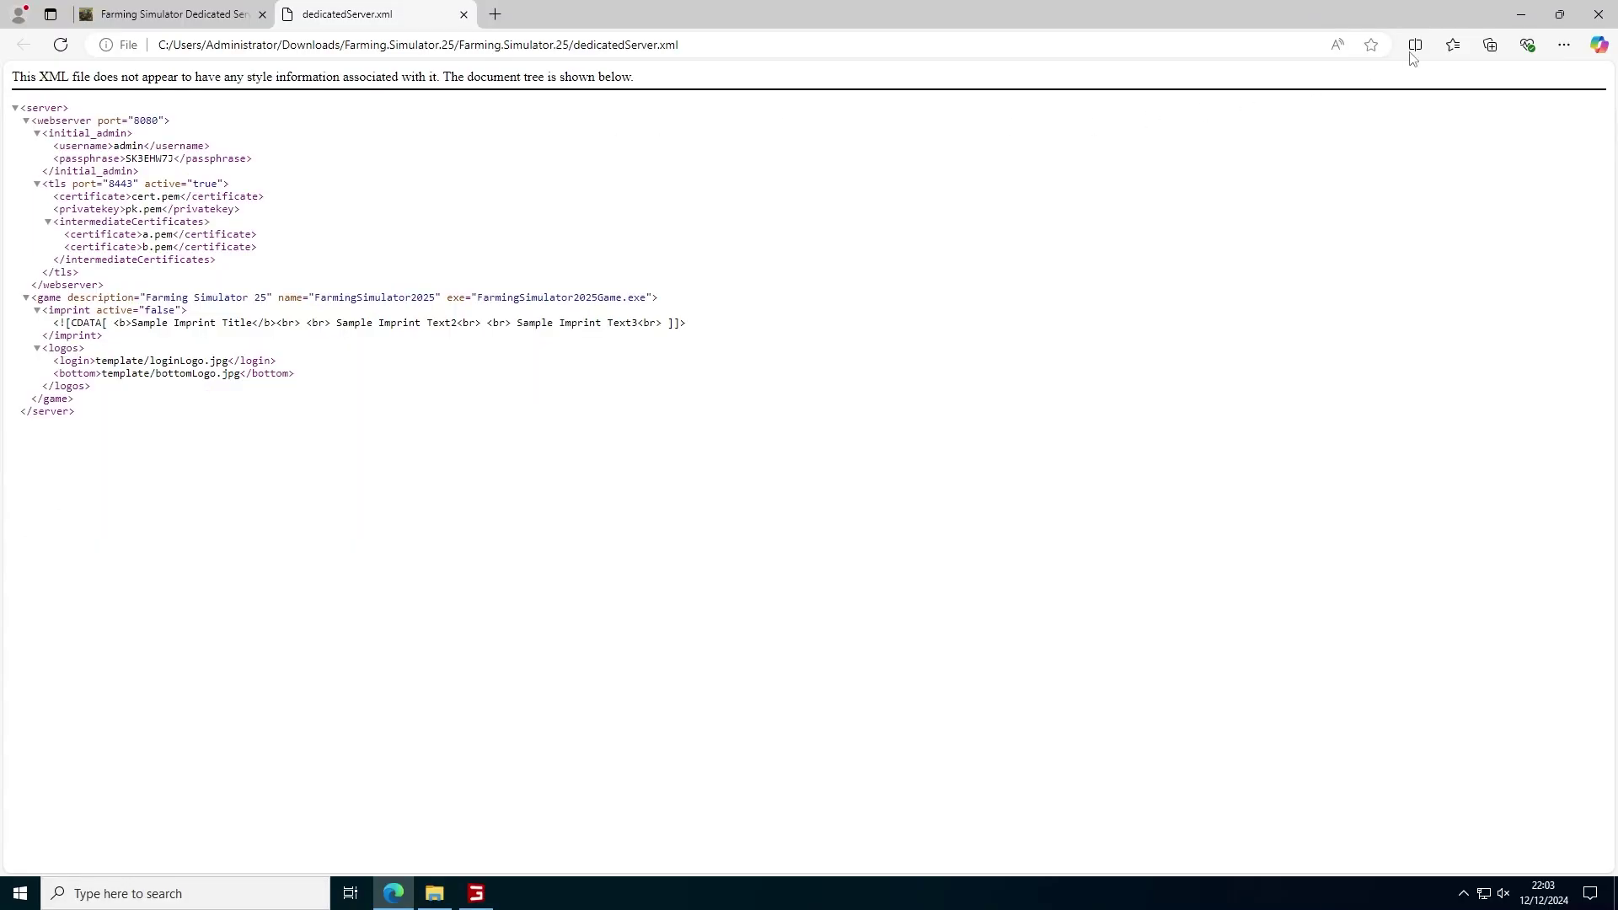
- Open the dedicatedServer XML document for editing in Notepad, examine the initial admin credentials and close it
click(1521, 13)
right_click(864, 438)
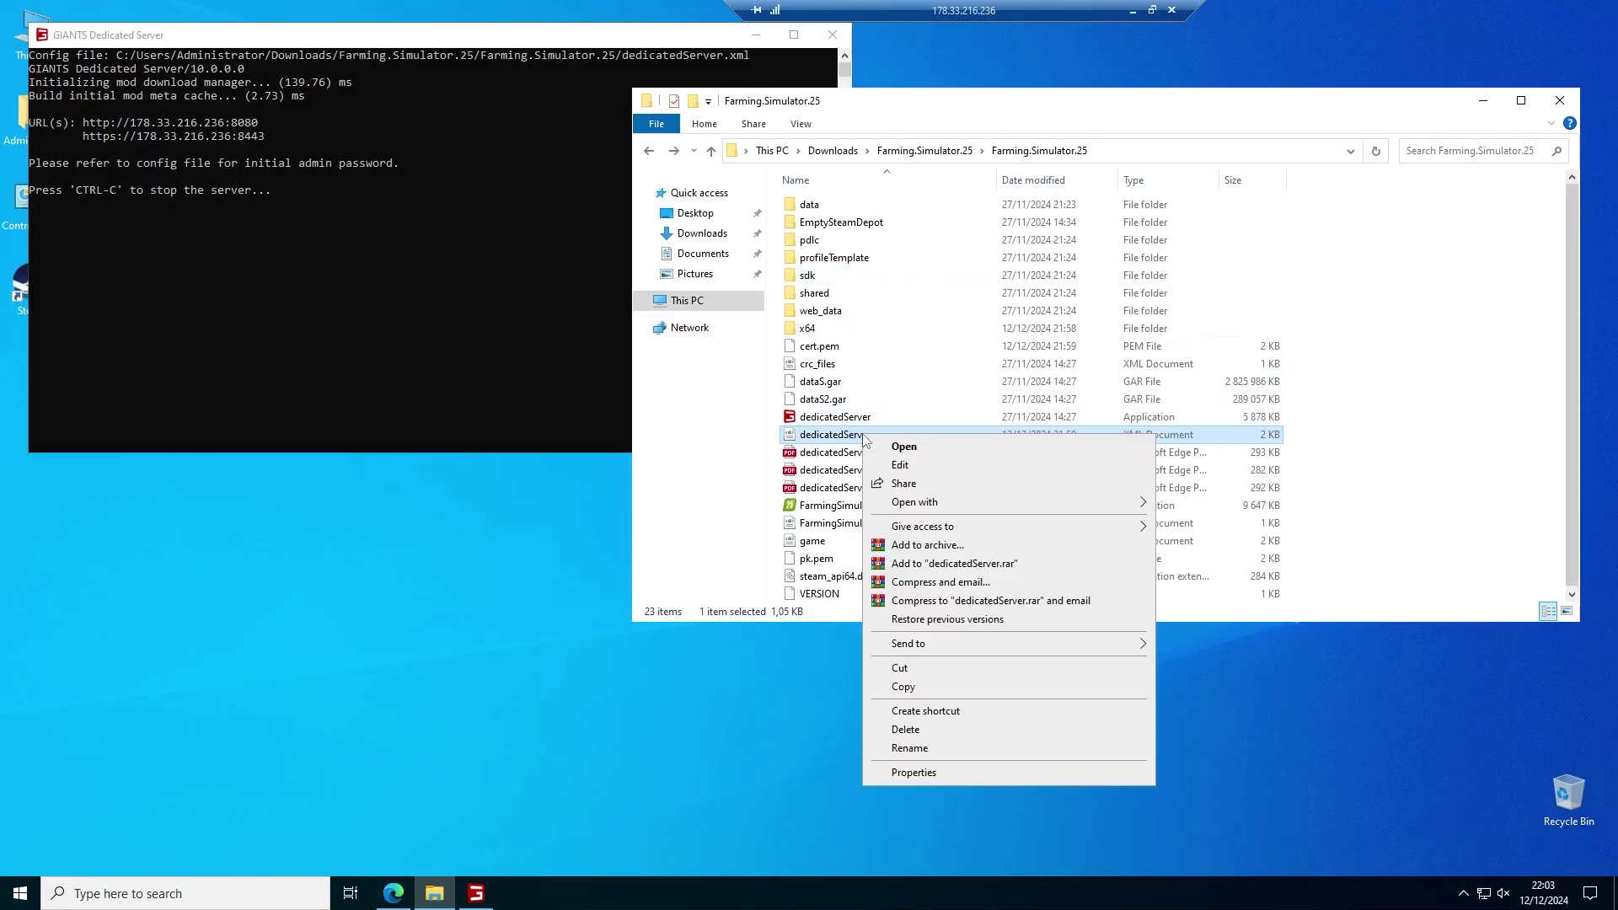
click(912, 469)
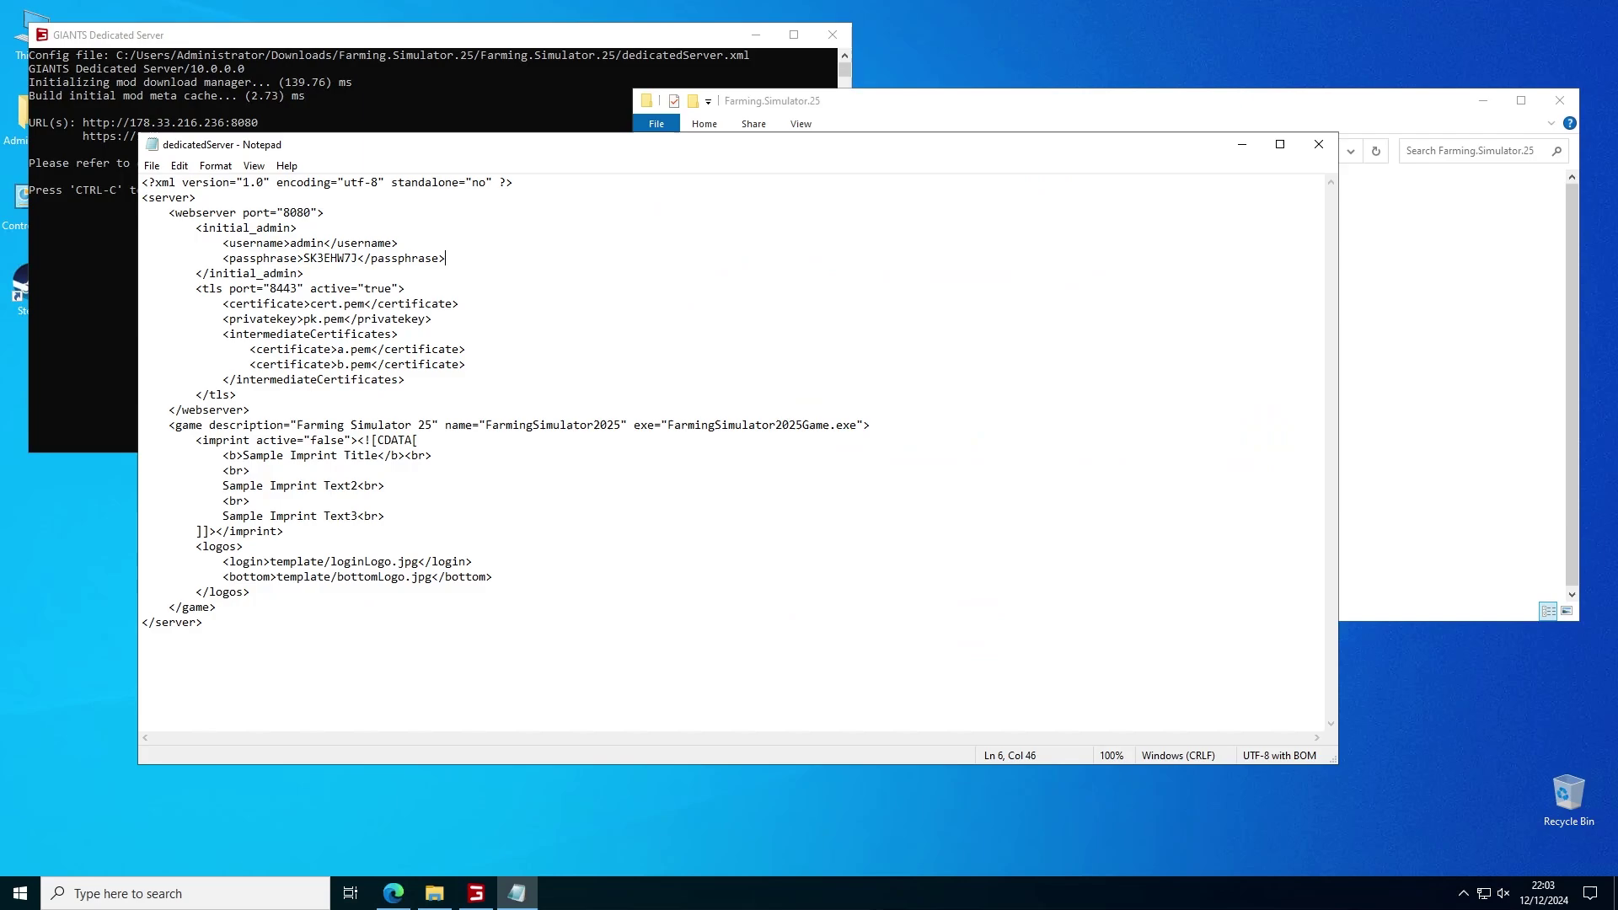
drag(445, 257, 162, 243)
click(445, 258)
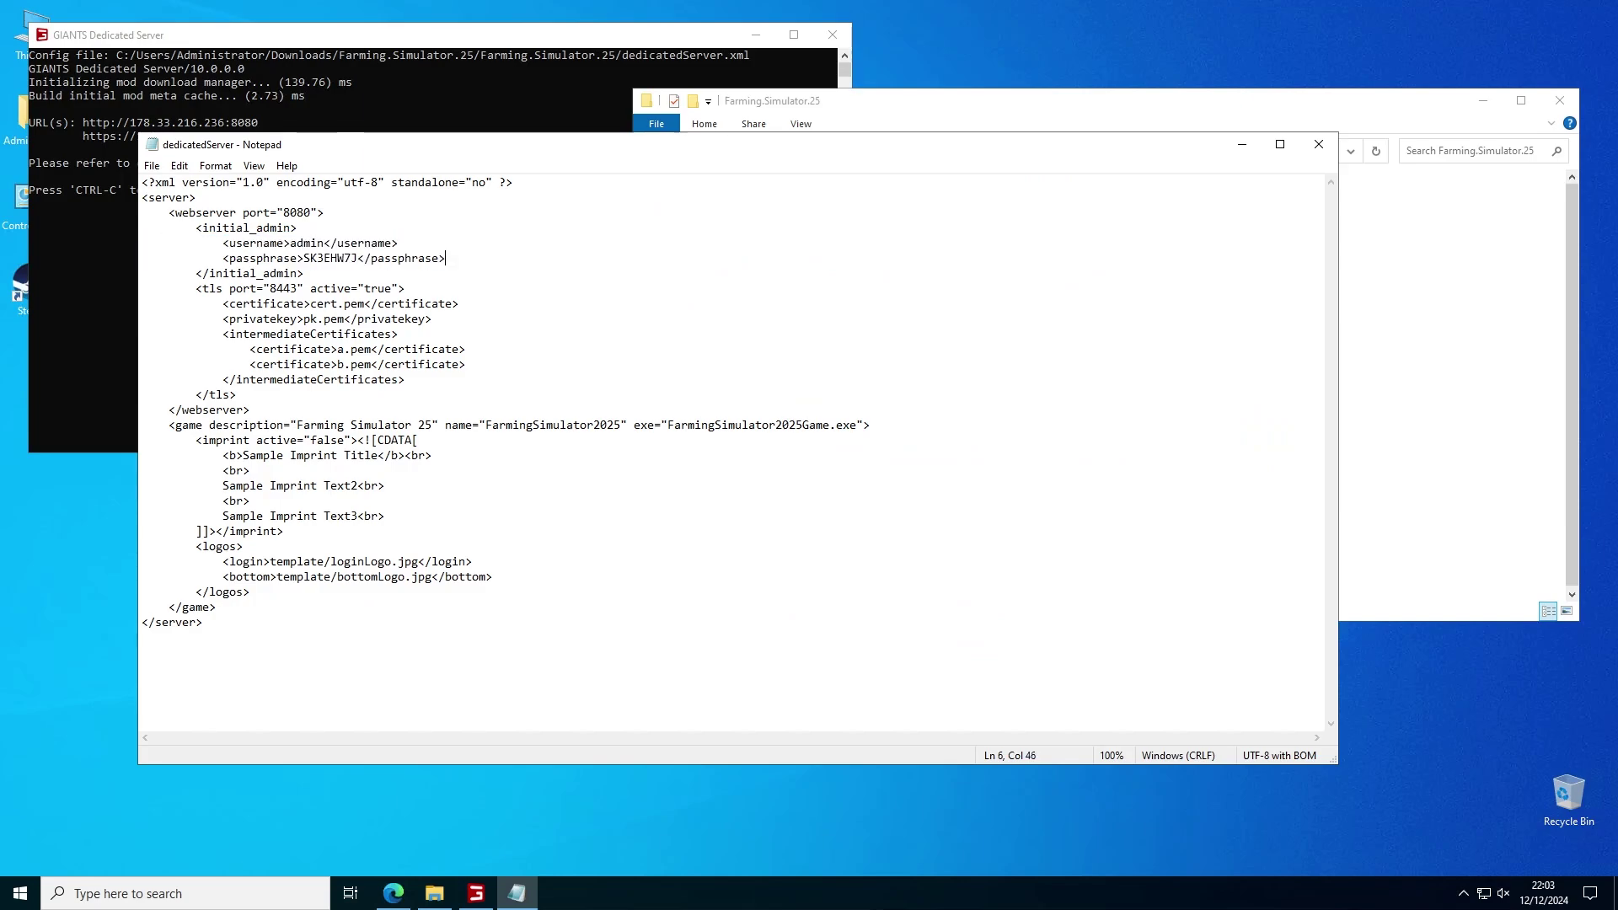
click(1319, 144)
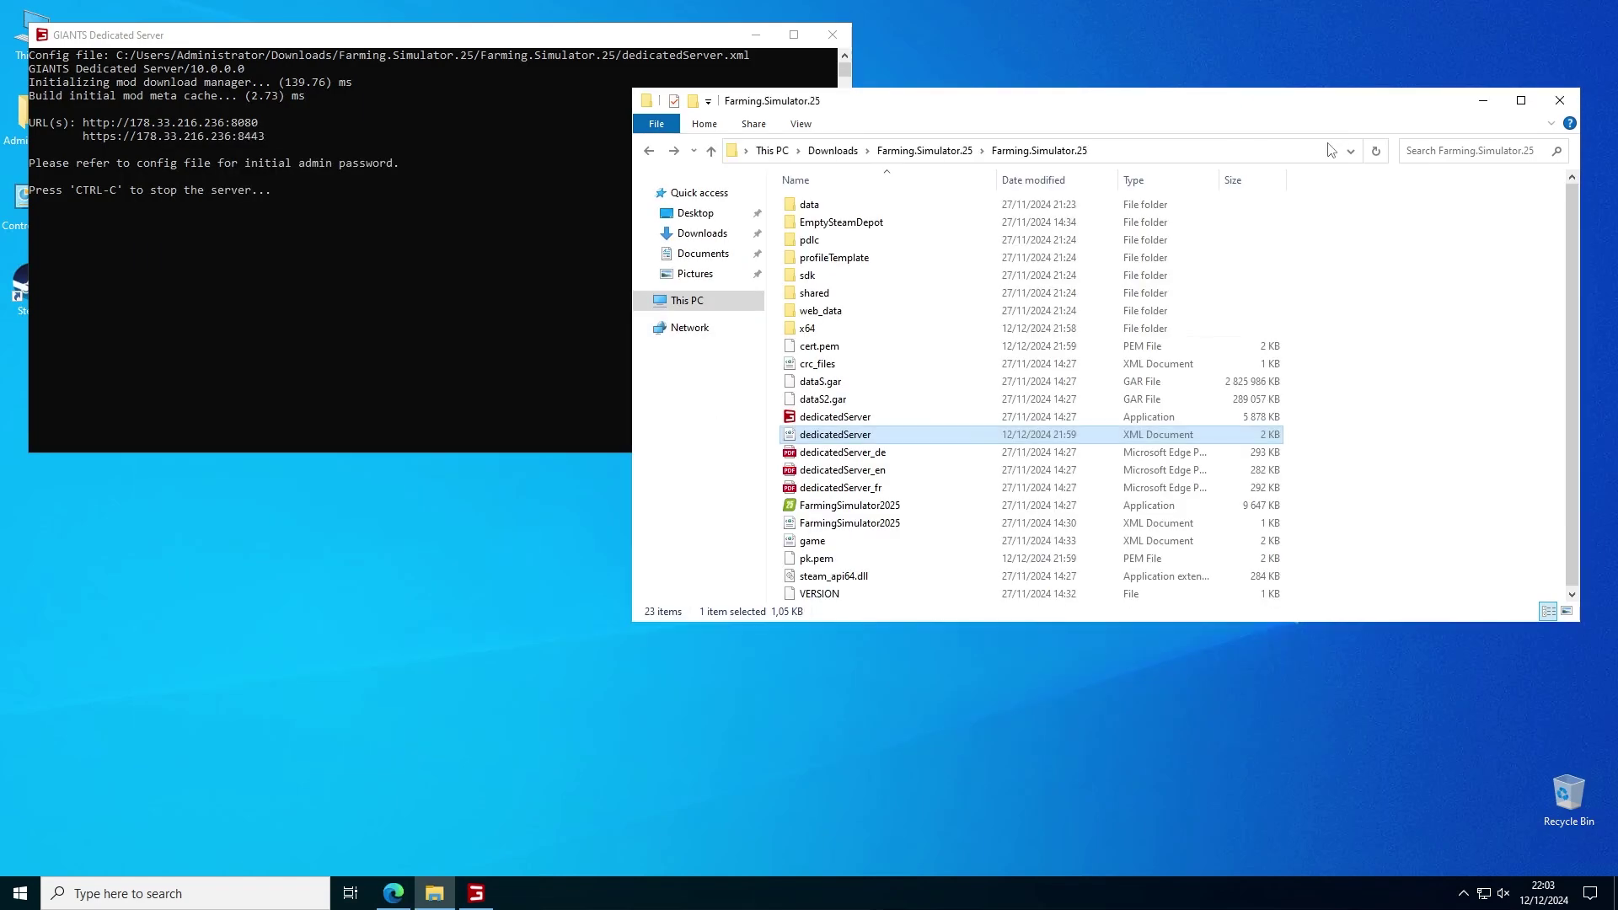
- Return to the dedicated server page in Microsoft Edge and log in with the initial admin username and password
click(390, 900)
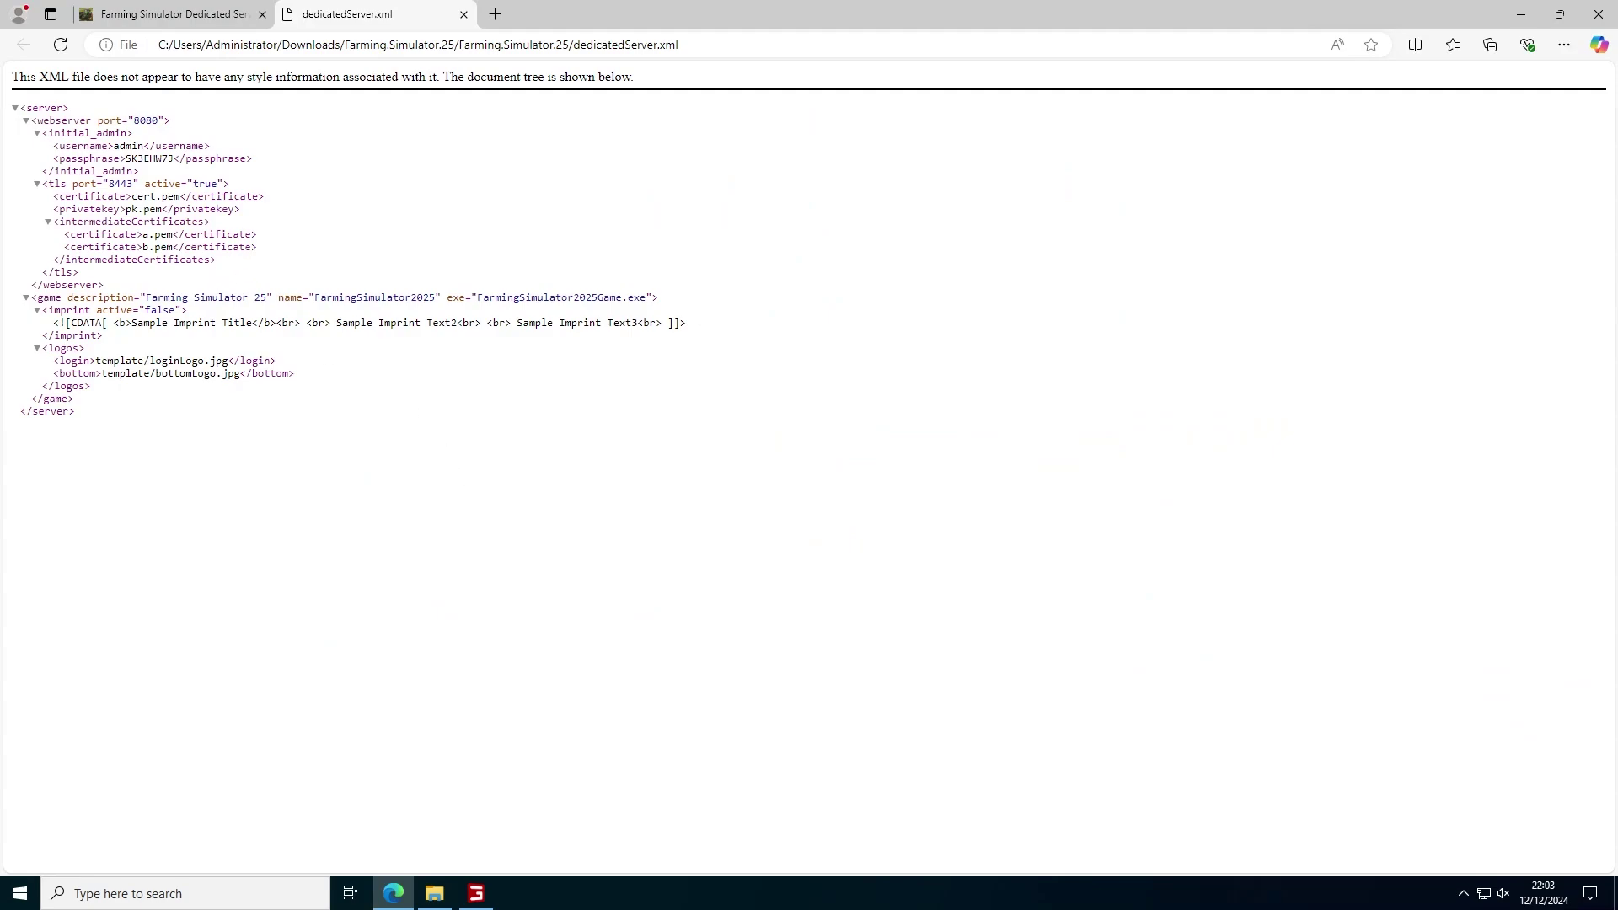
click(168, 14)
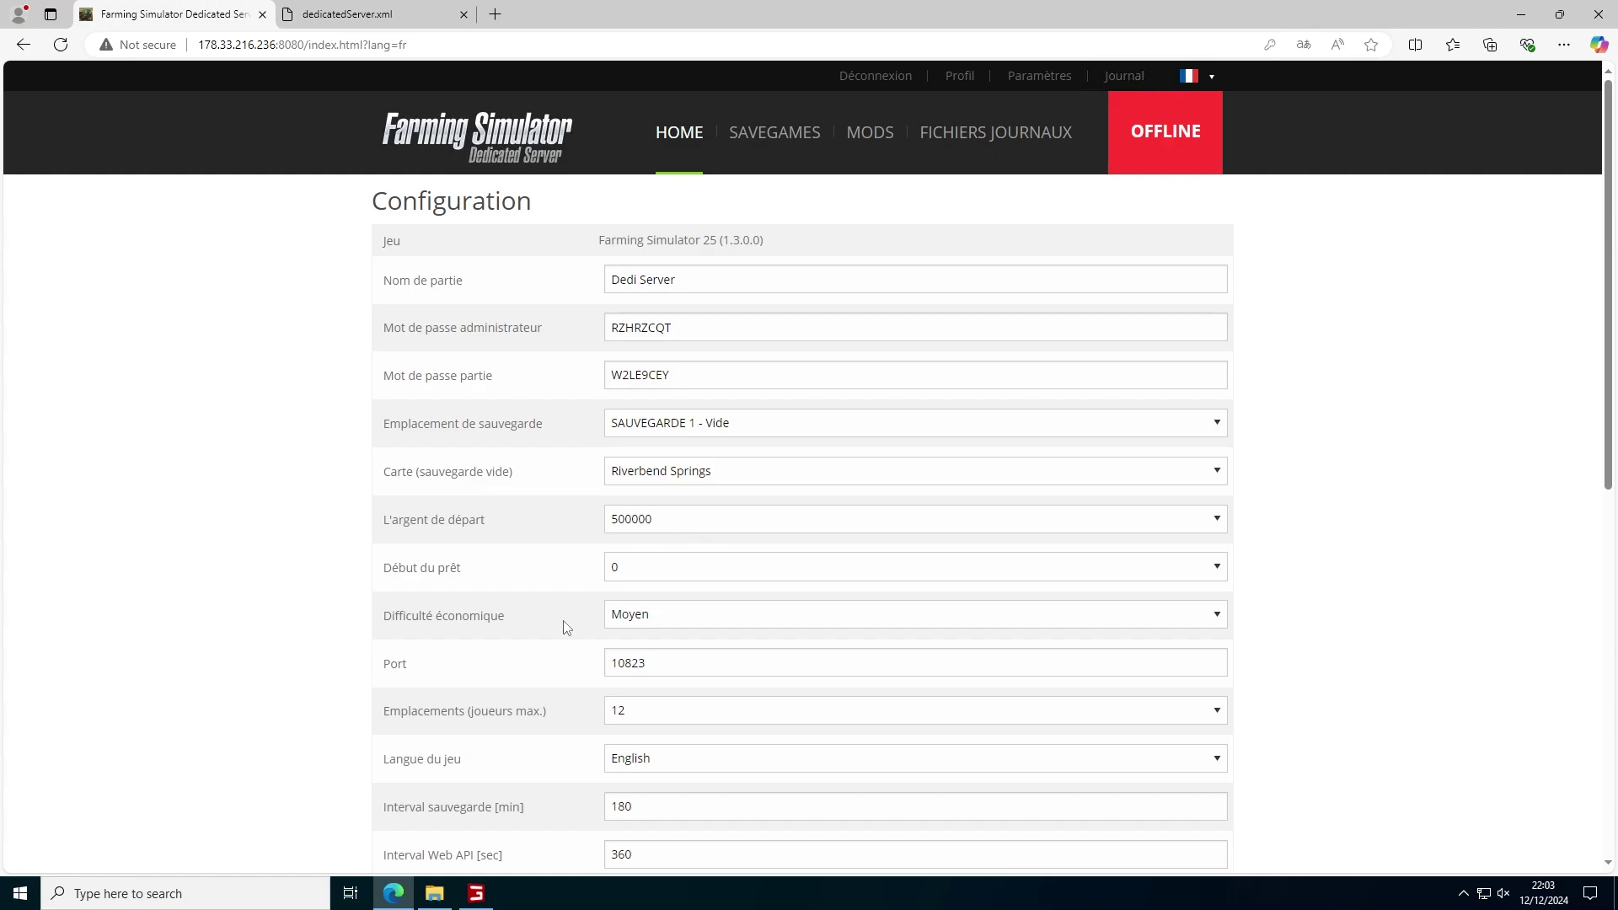
- Set the game language to French and the game name to Test Farming Max in the server configuration
scroll(561, 622, down, 3)
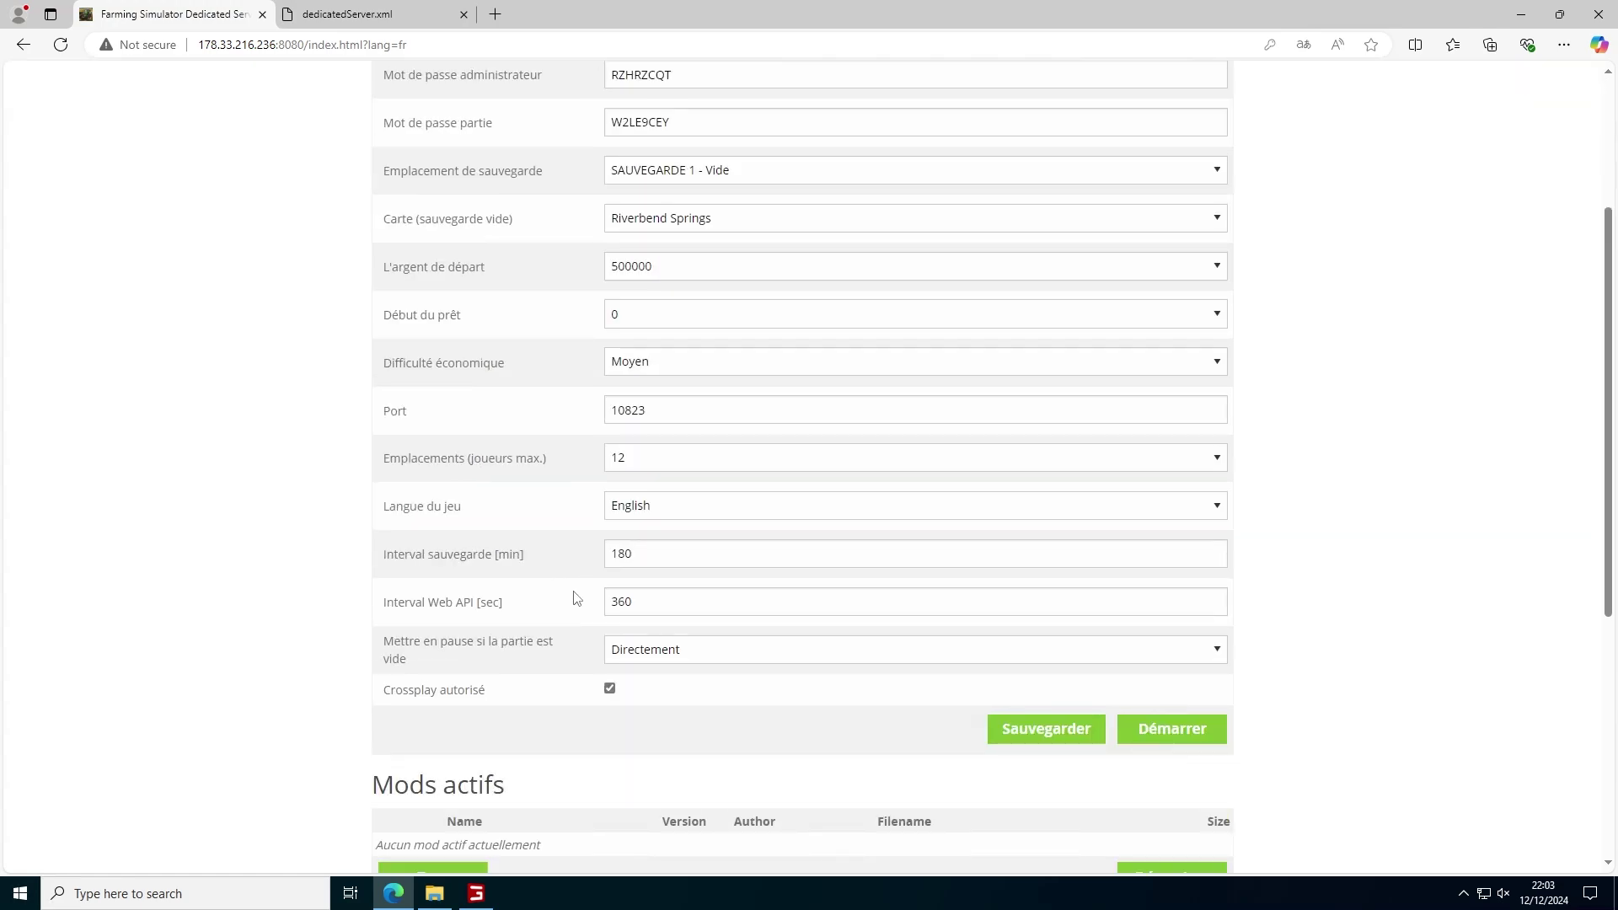
click(684, 515)
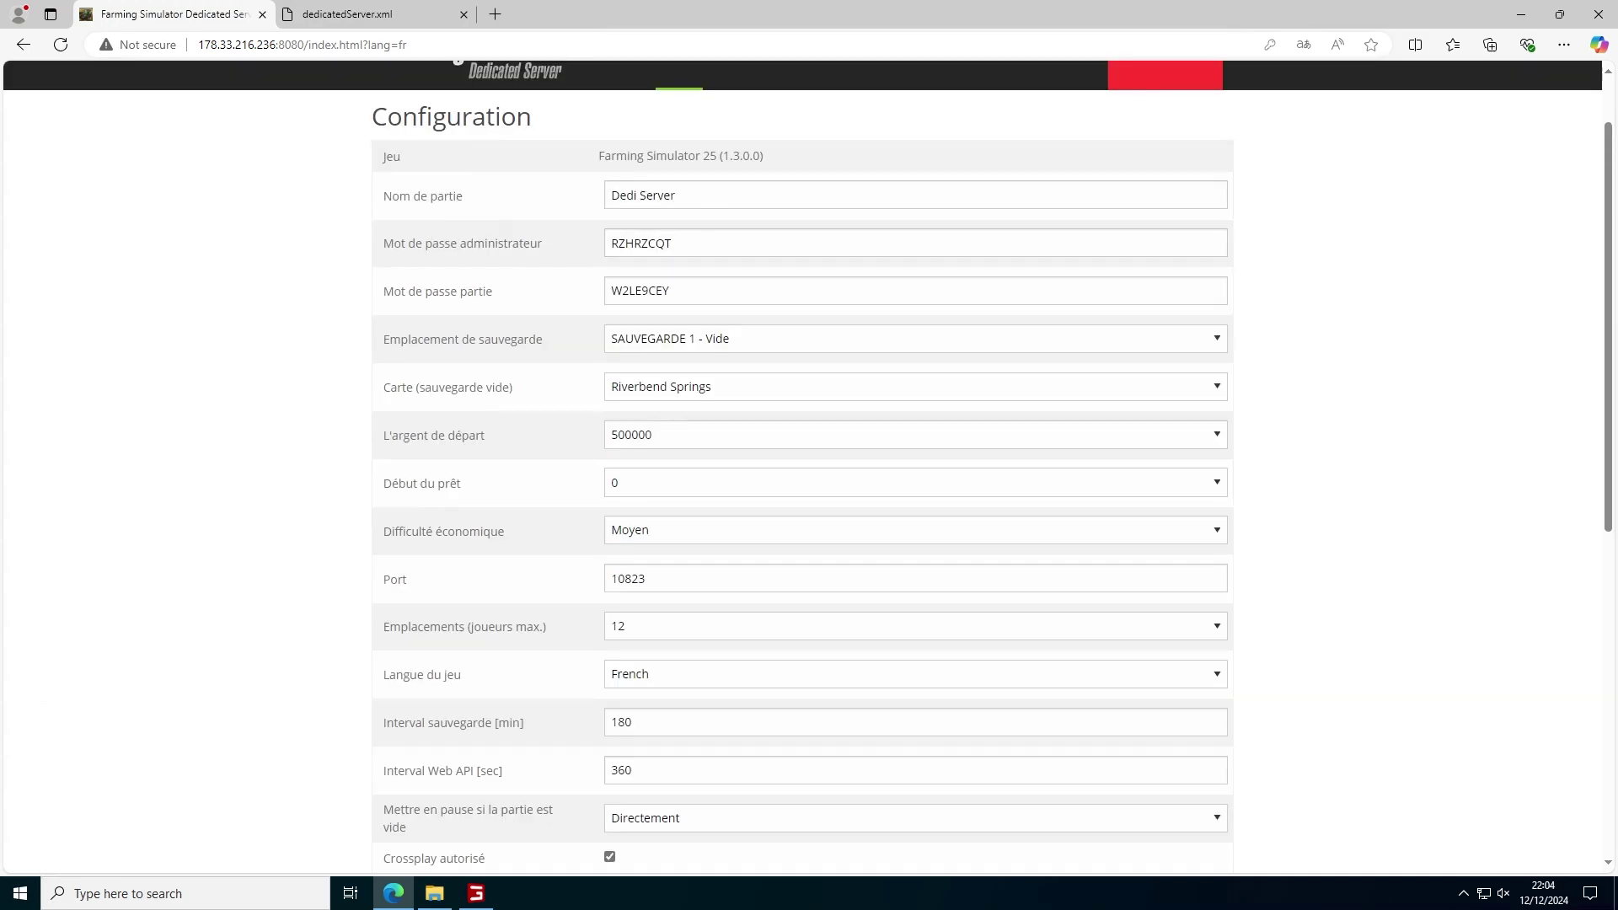
triple_click(605, 199)
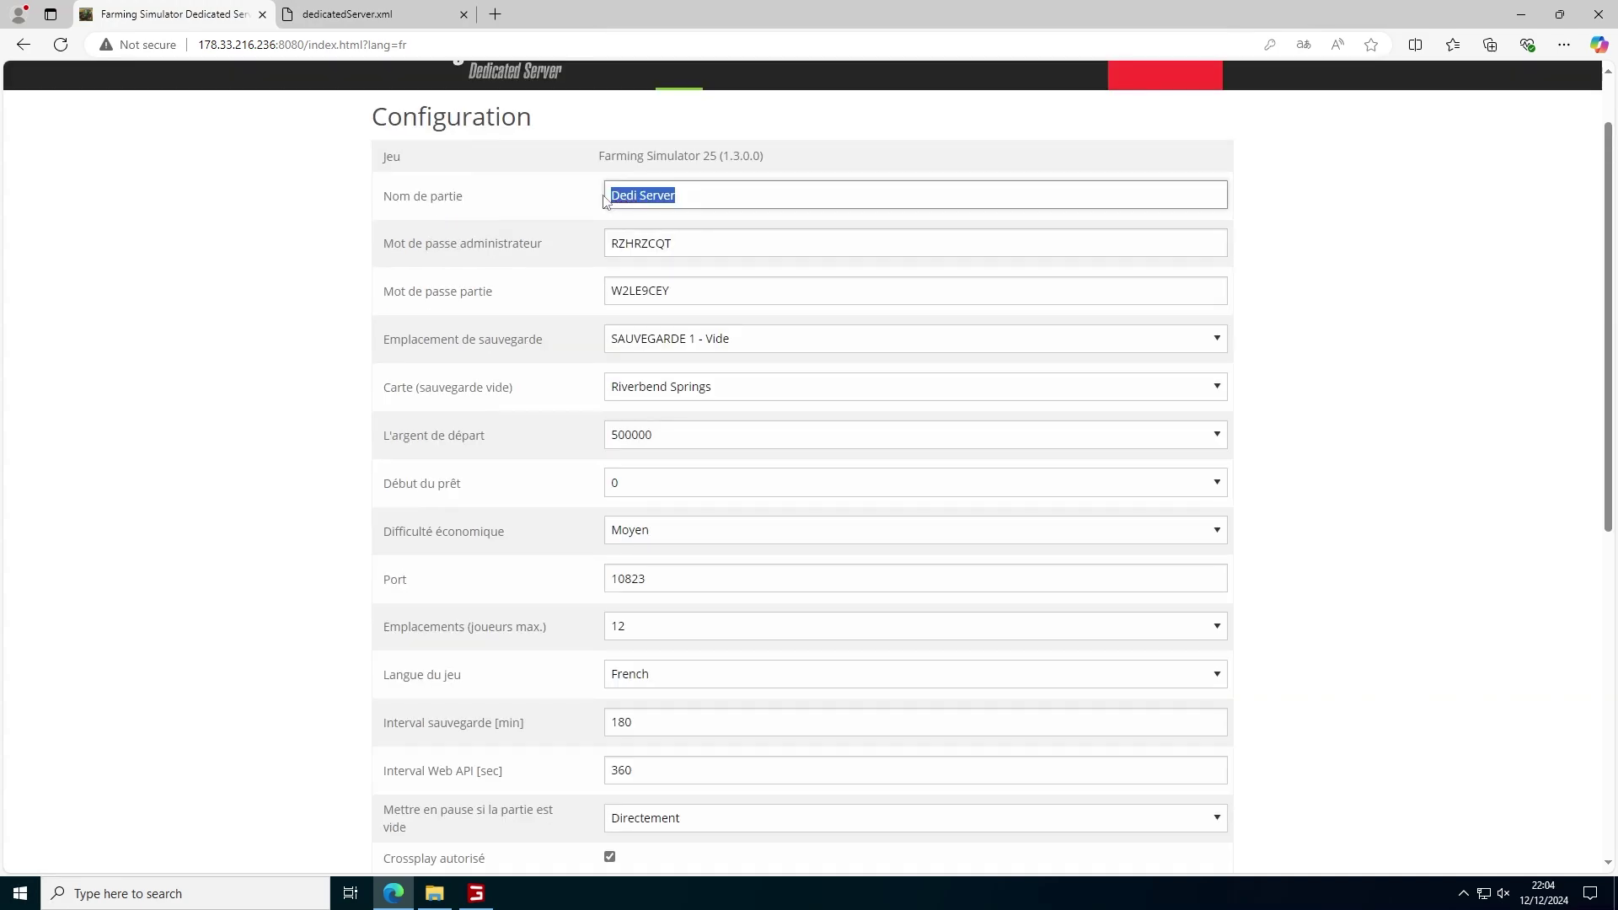
text(Test Farming Max)
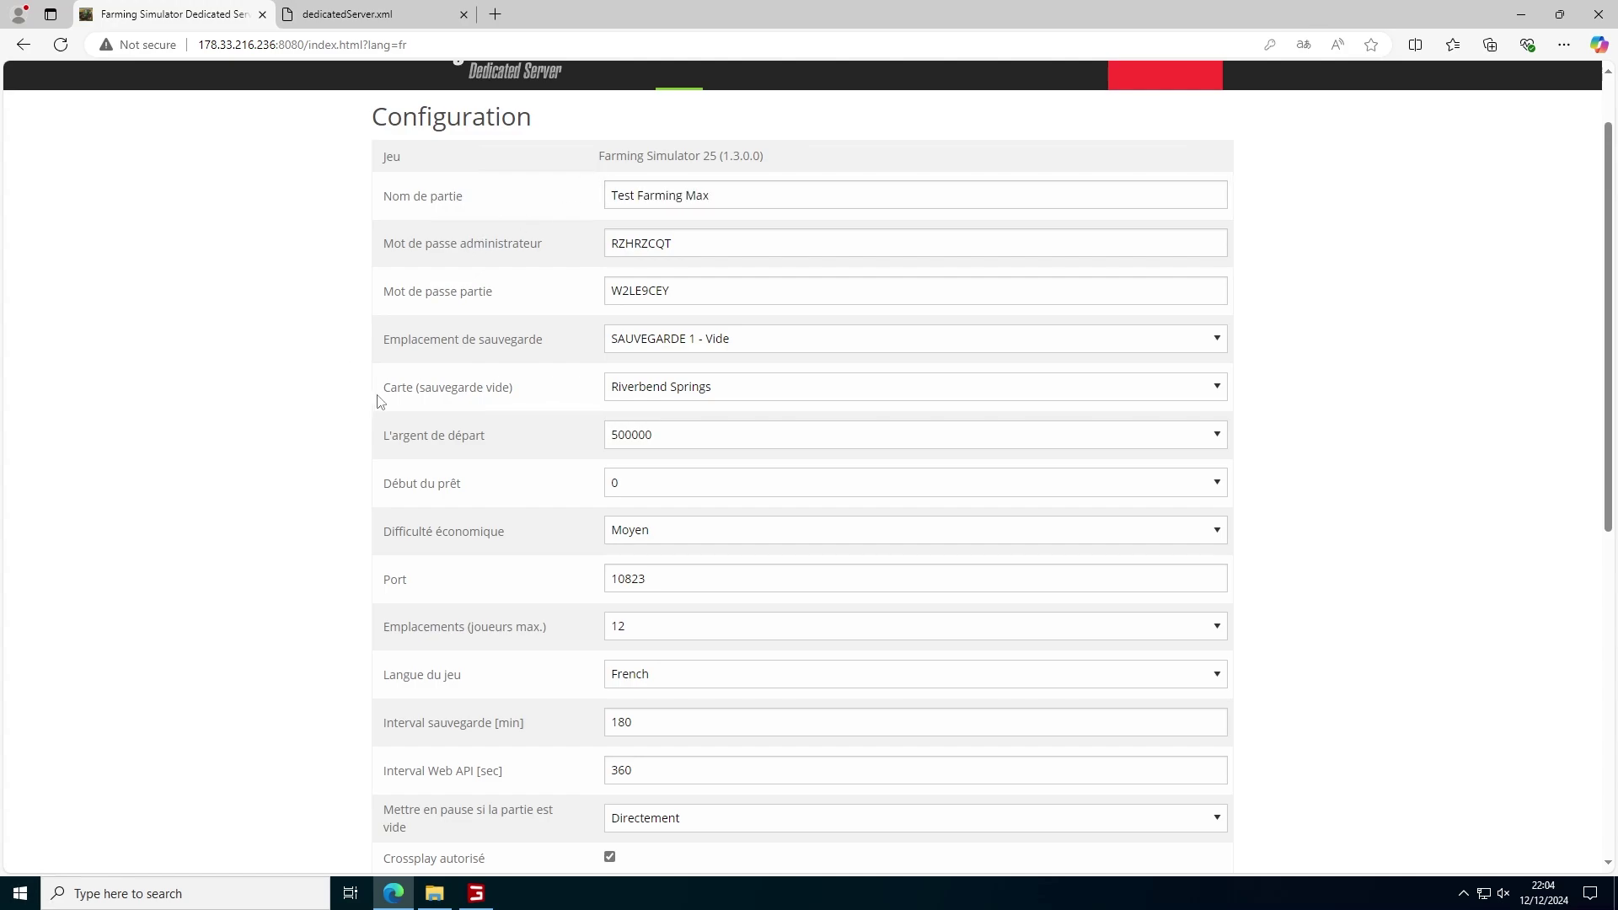
- Set pausing of the game when it is empty to Non and save the server configuration
scroll(354, 377, down, 3)
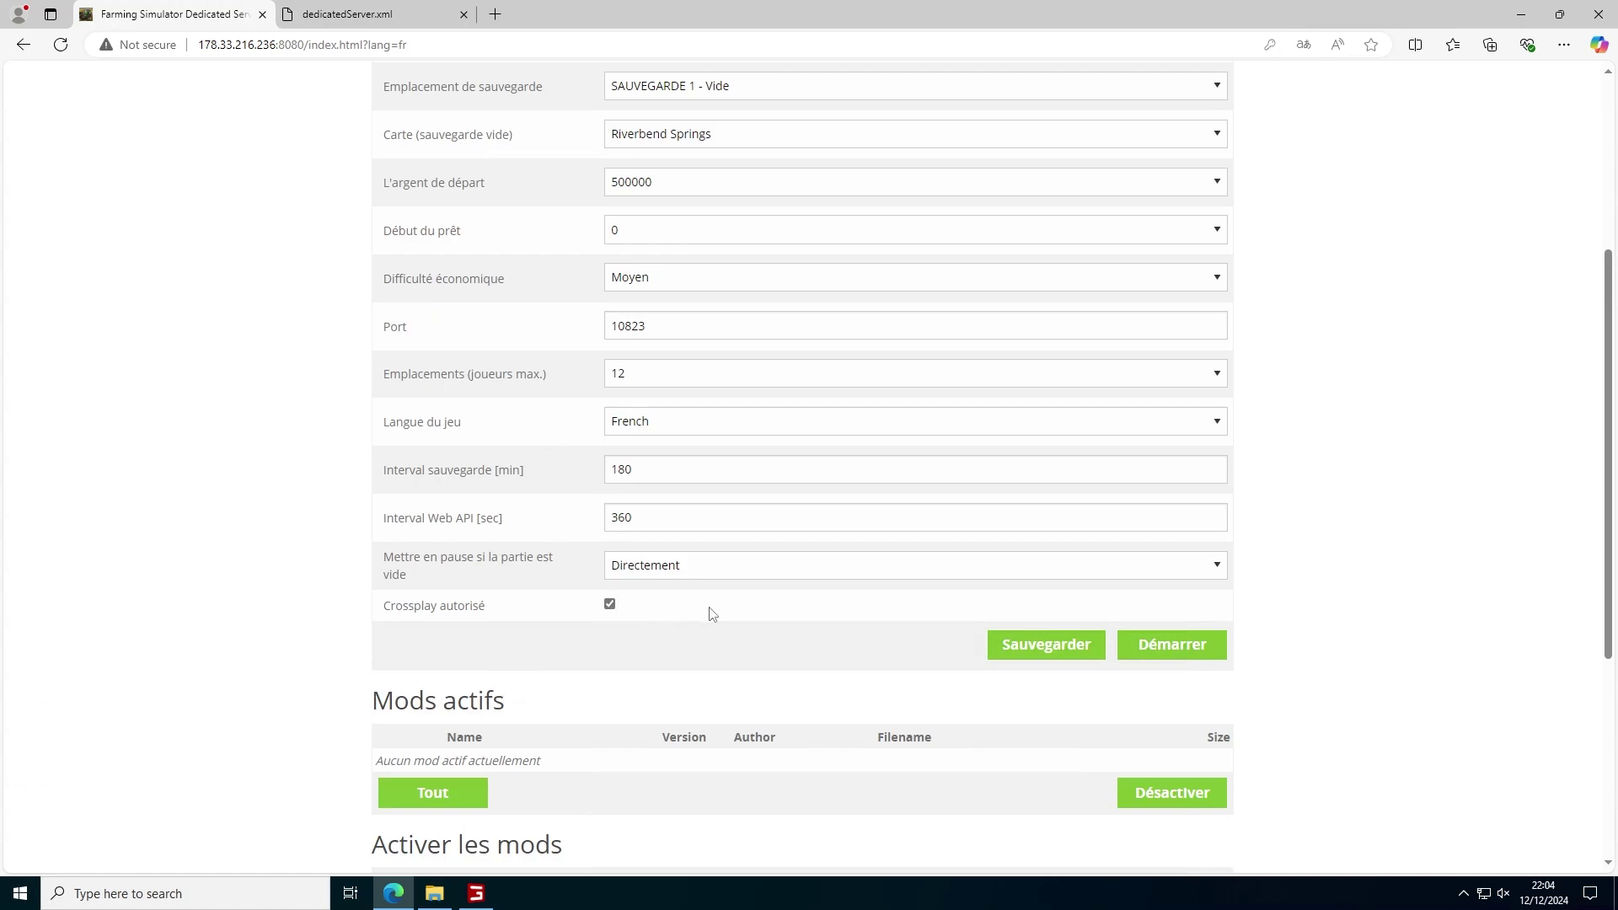
click(685, 575)
click(668, 576)
click(669, 577)
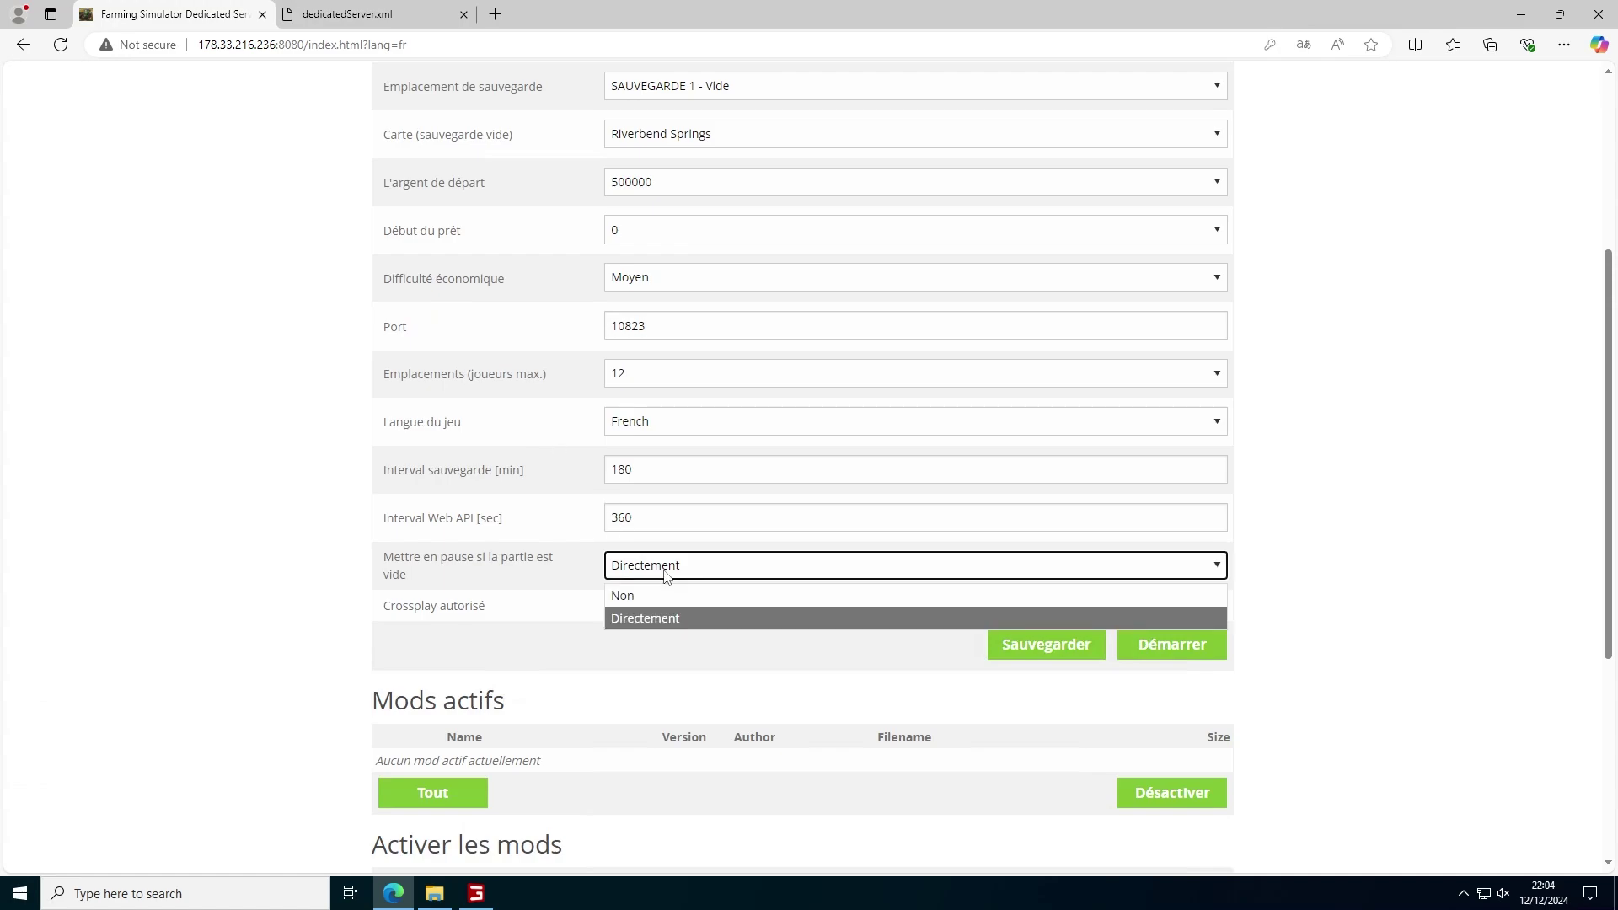
click(660, 597)
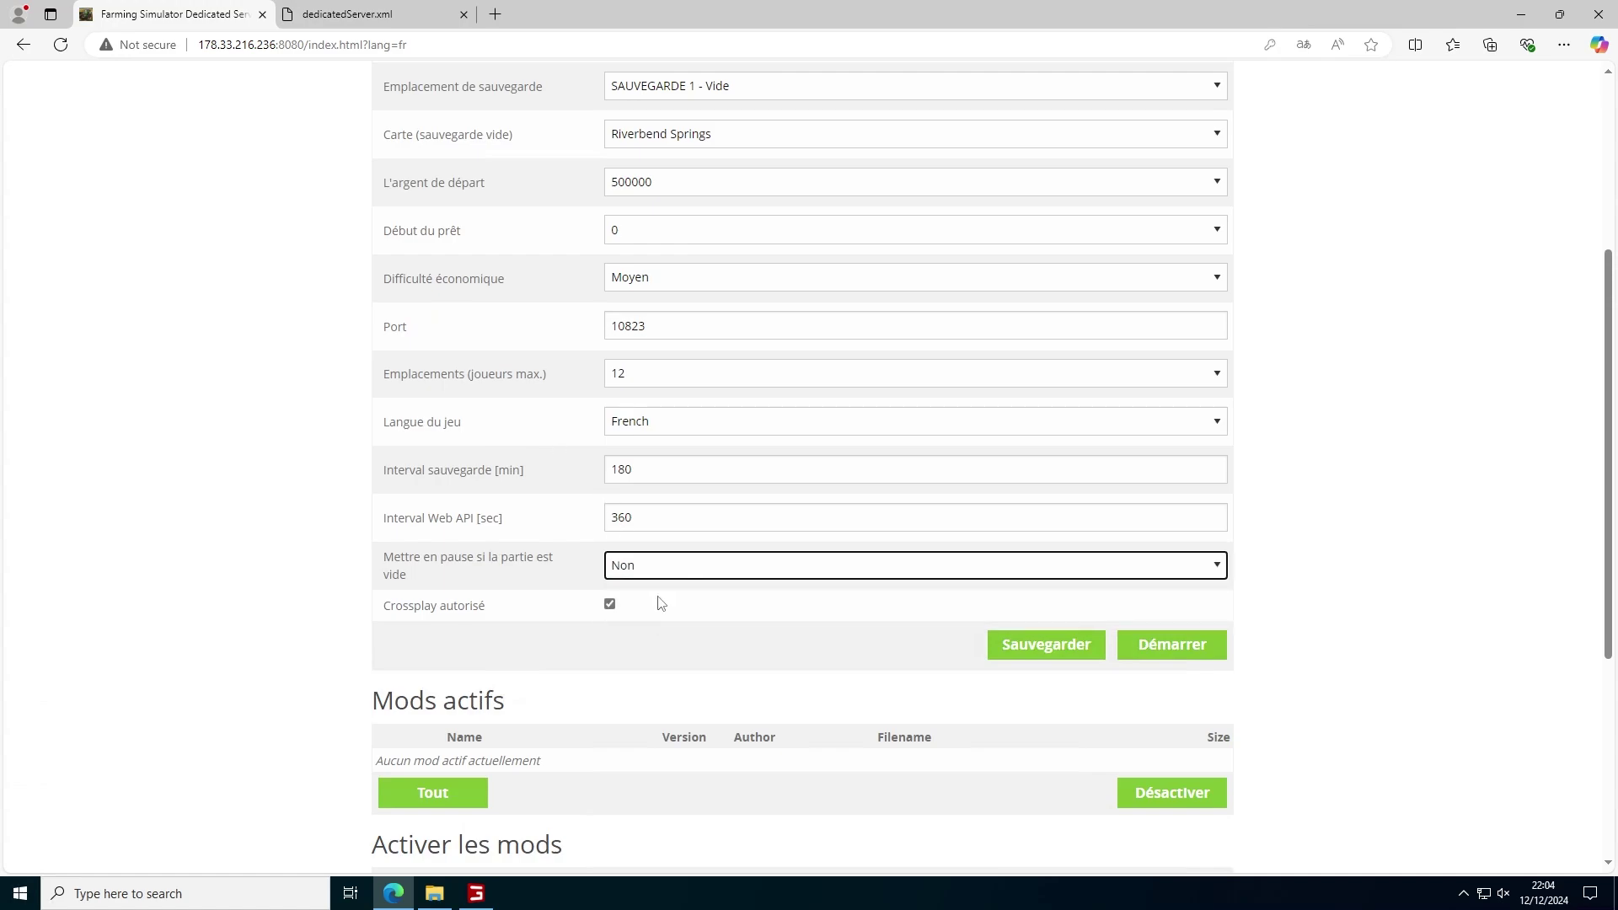
scroll(493, 567, down, 4)
scroll(337, 553, up, 3)
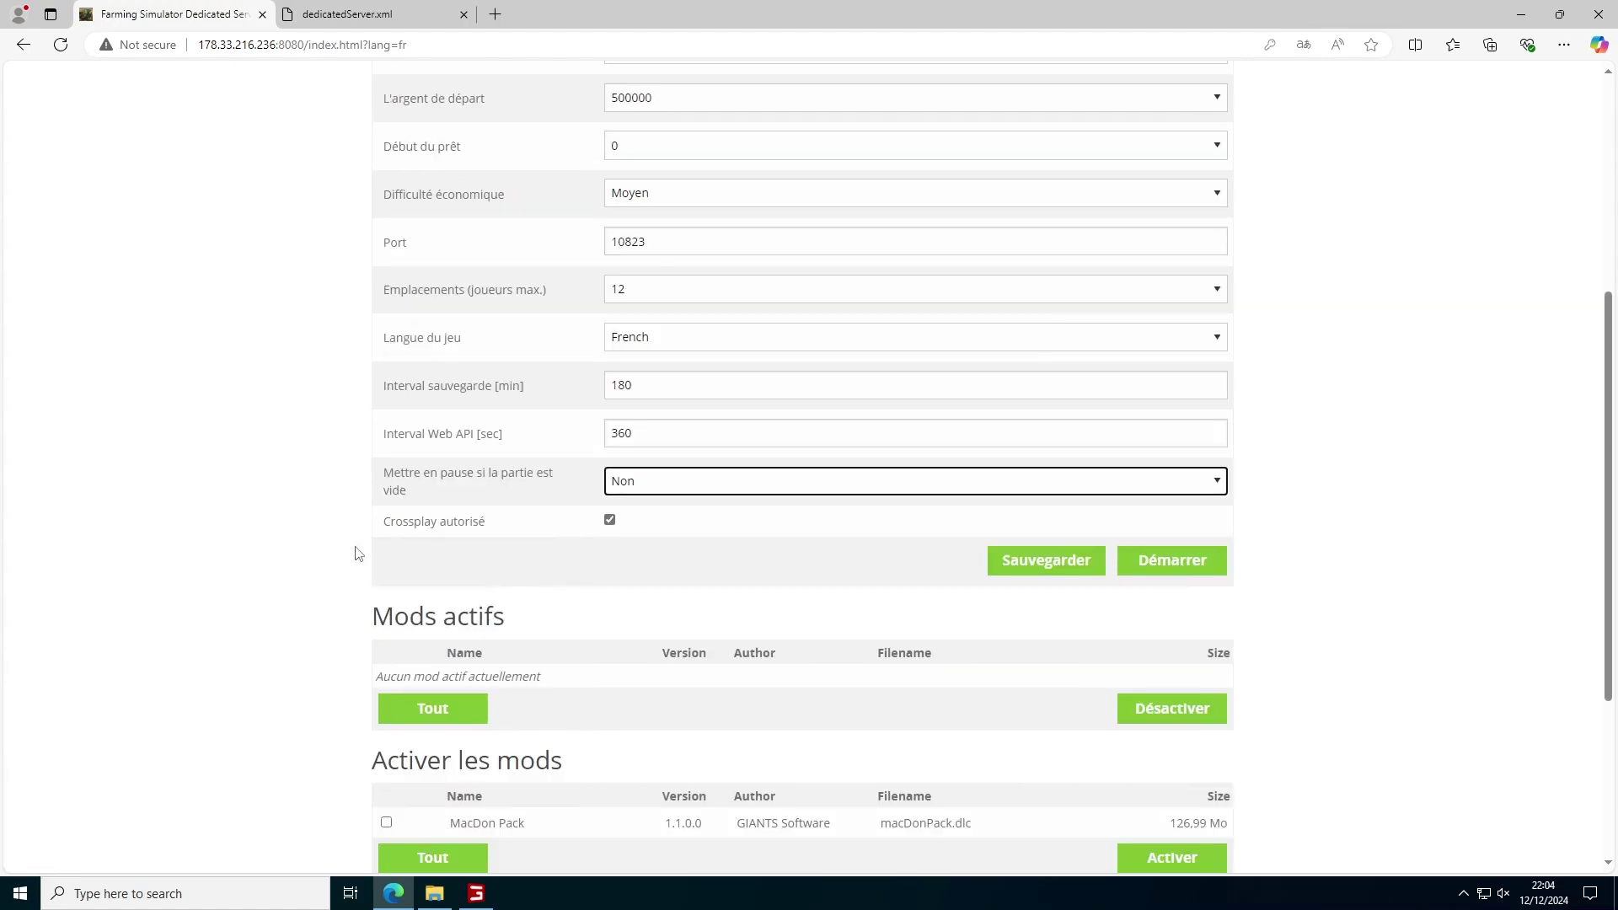
click(1067, 574)
- Start the Test Farming Max game server and let its console log keep running
scroll(1242, 645, down, 4)
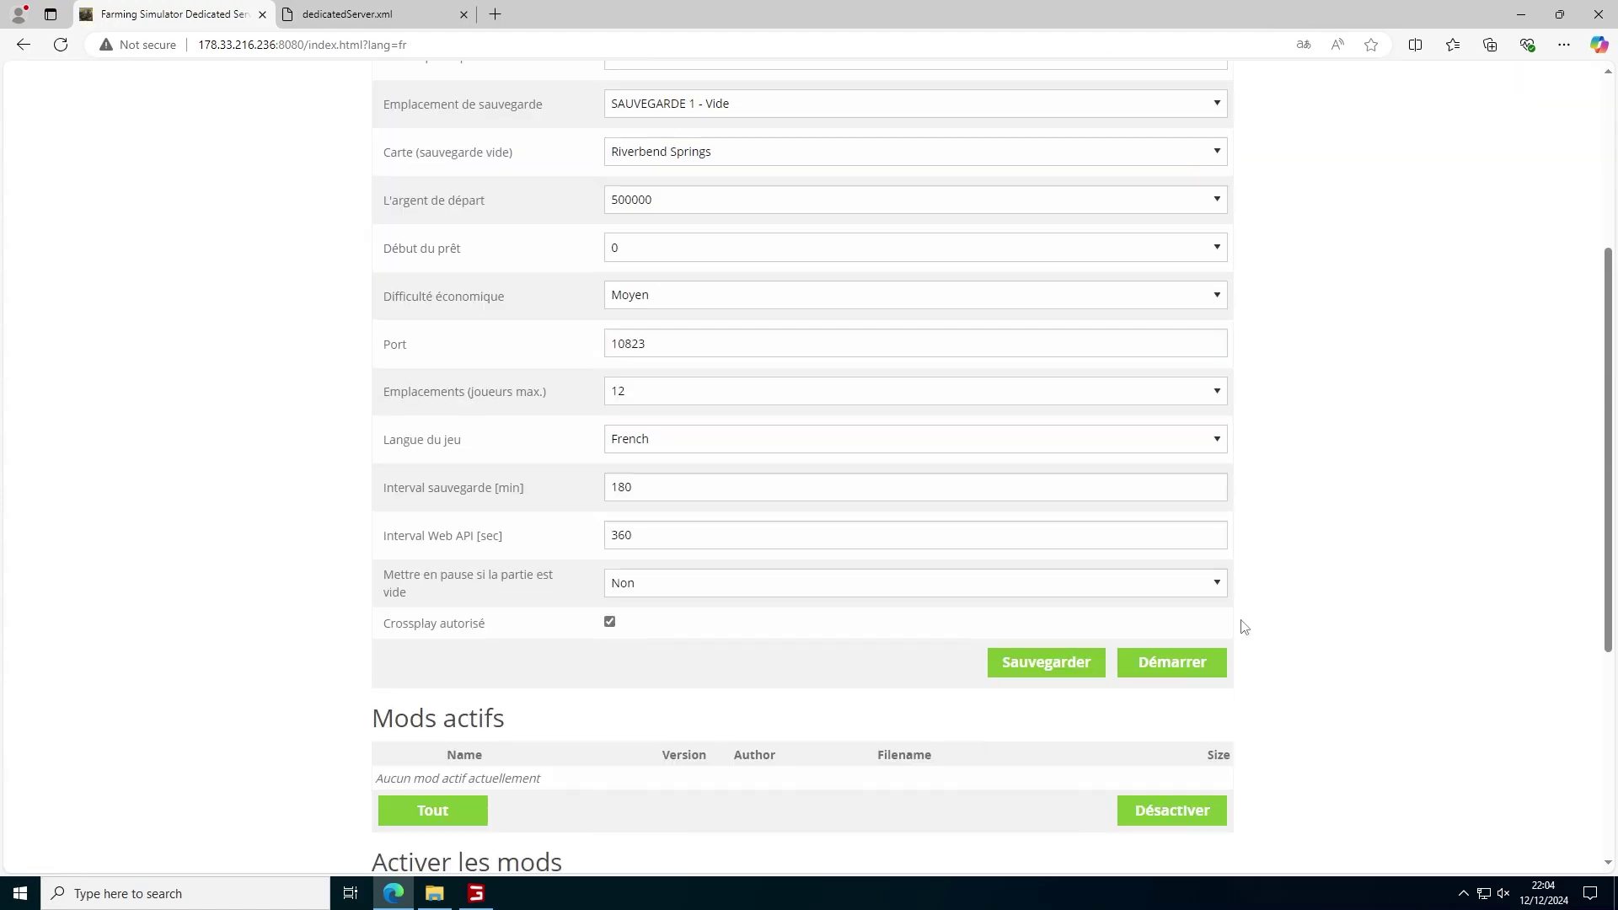
click(1177, 659)
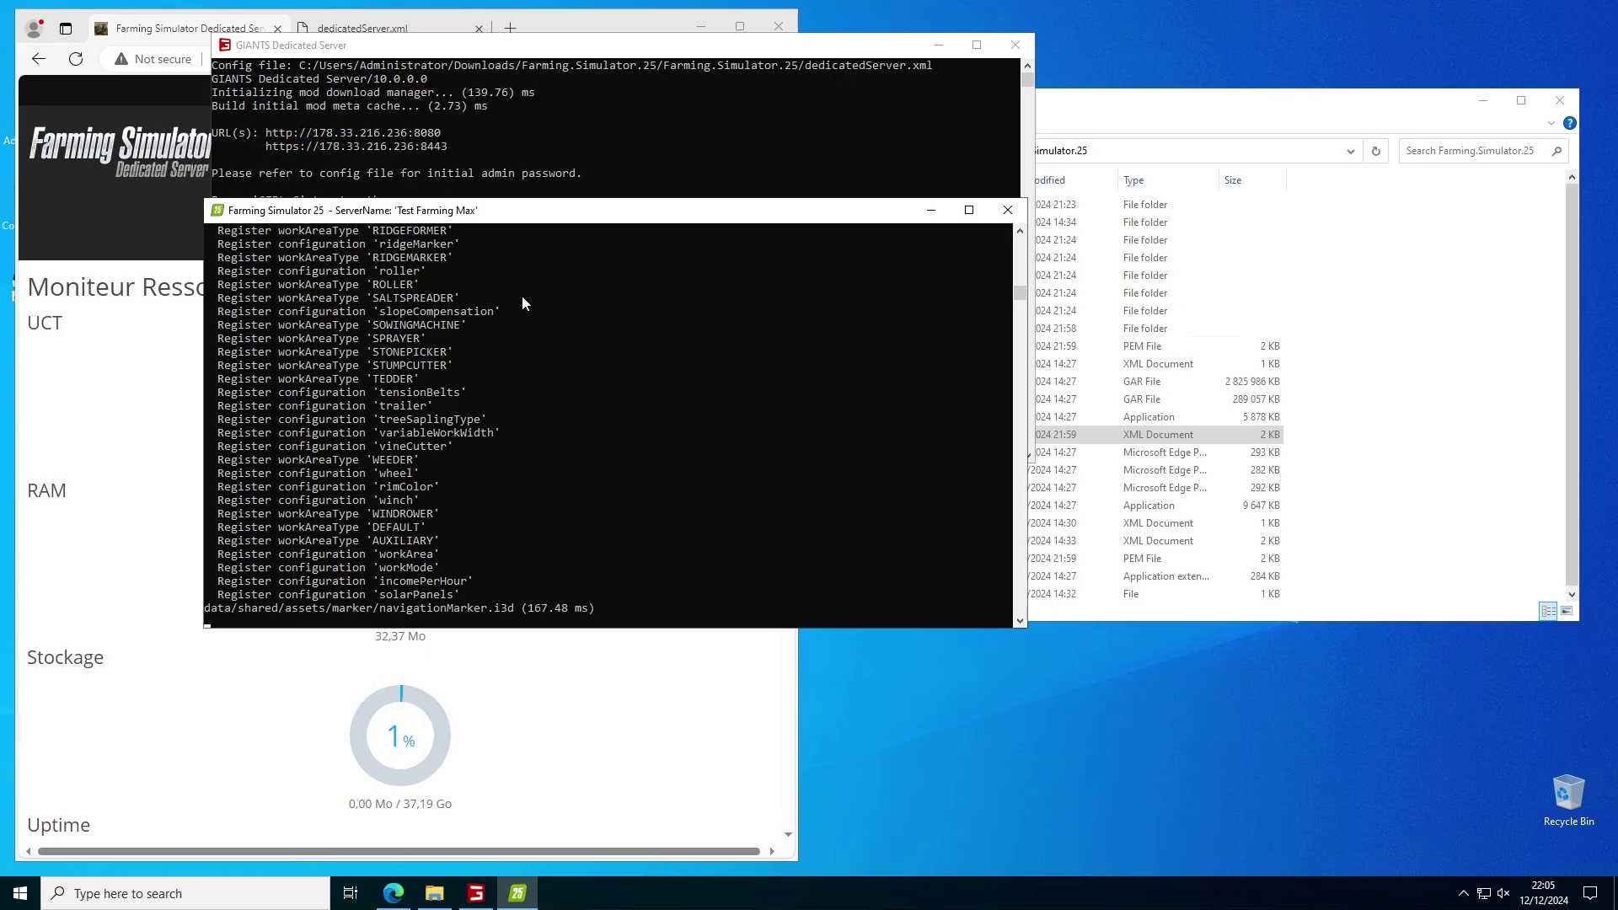
click(553, 437)
key(Escape)
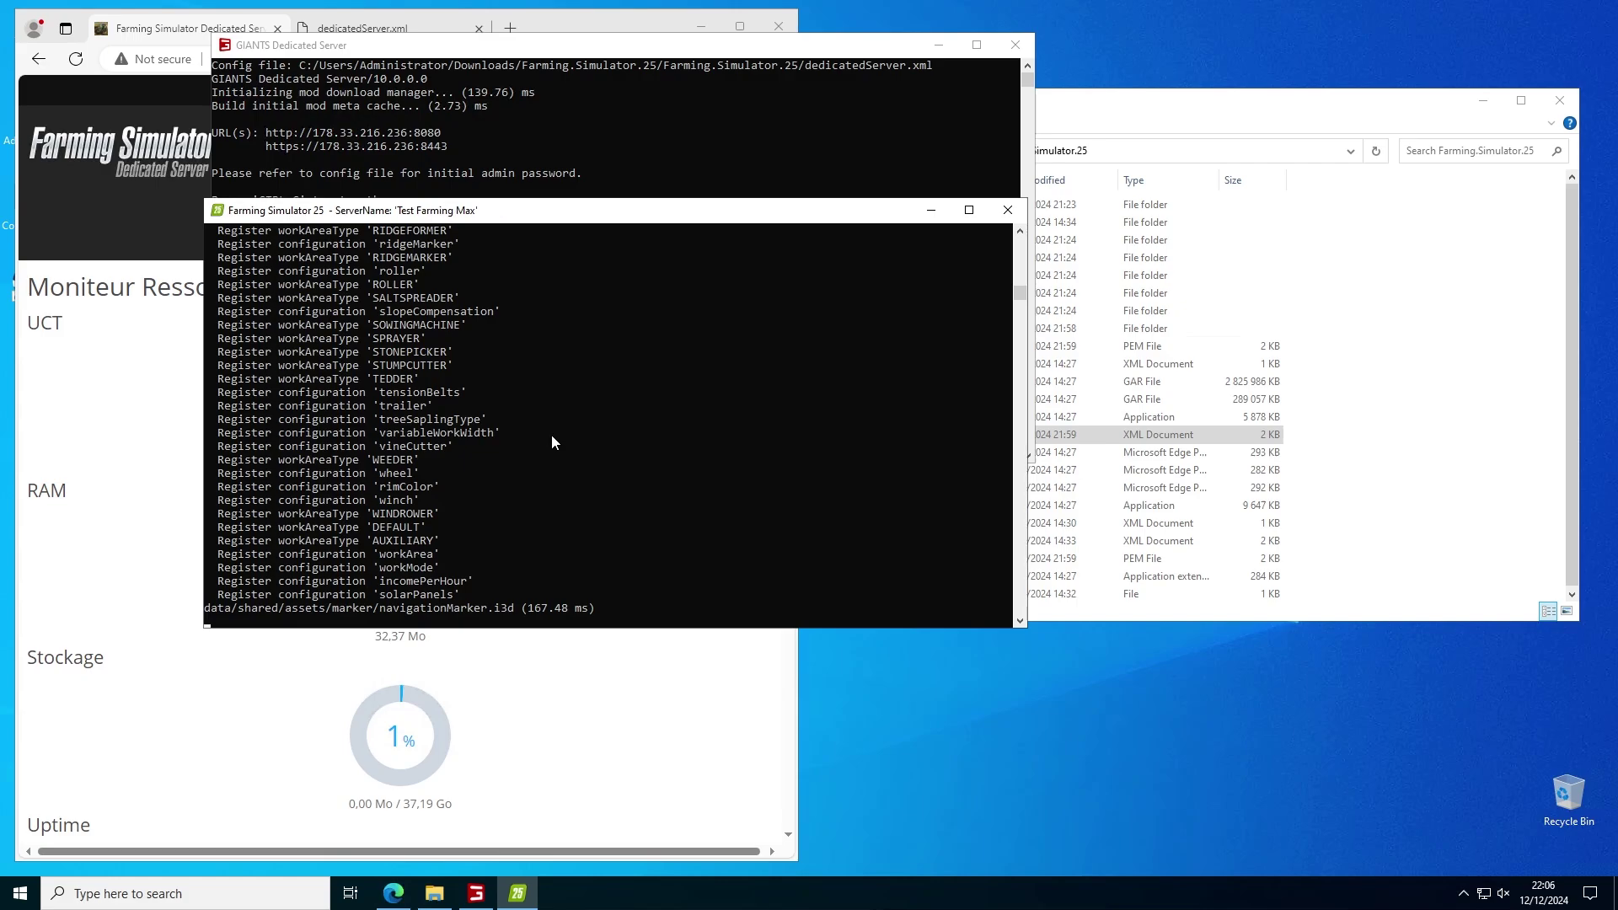